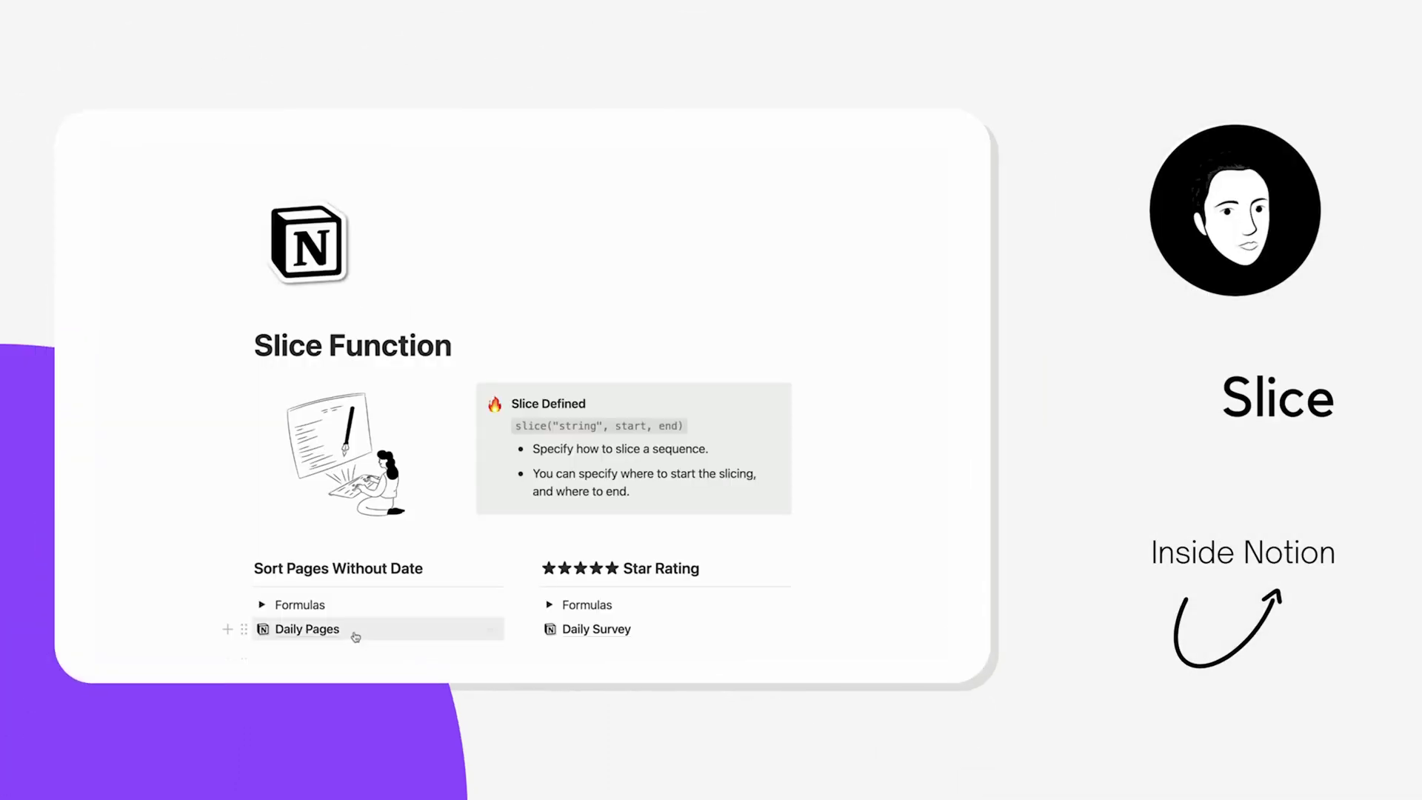
- Open the 10-04-2022 entry in Daily Pages and edit its Month formula
click(356, 635)
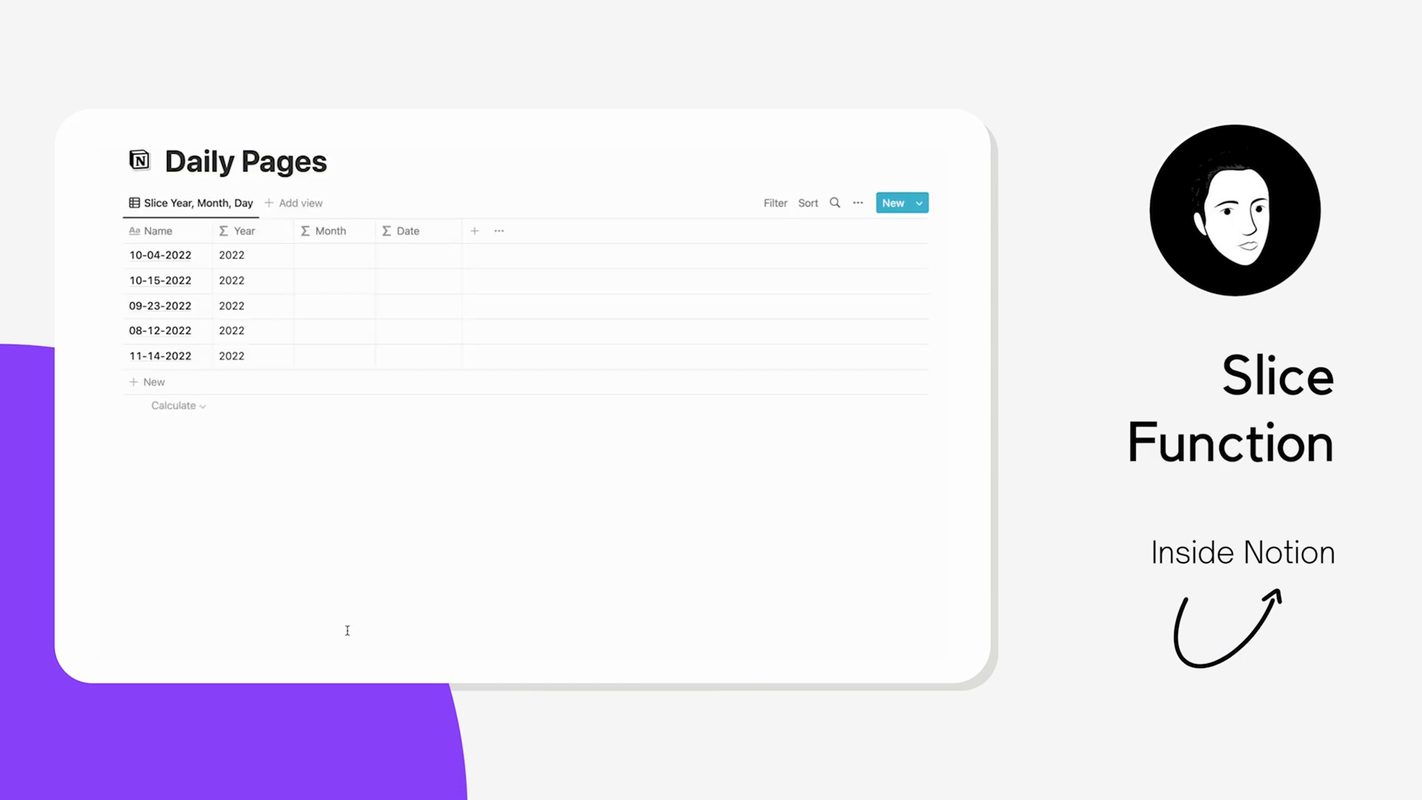
click(185, 256)
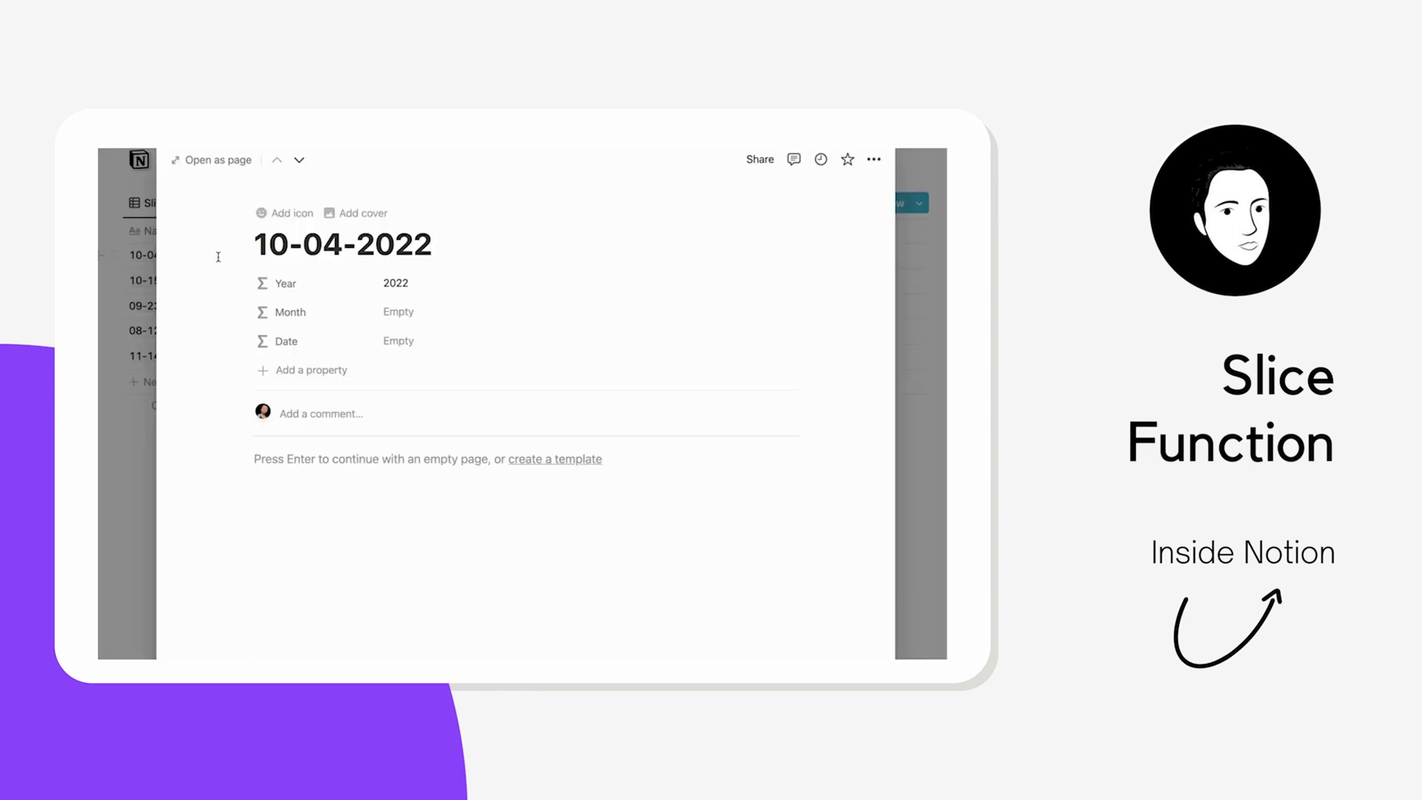
click(428, 325)
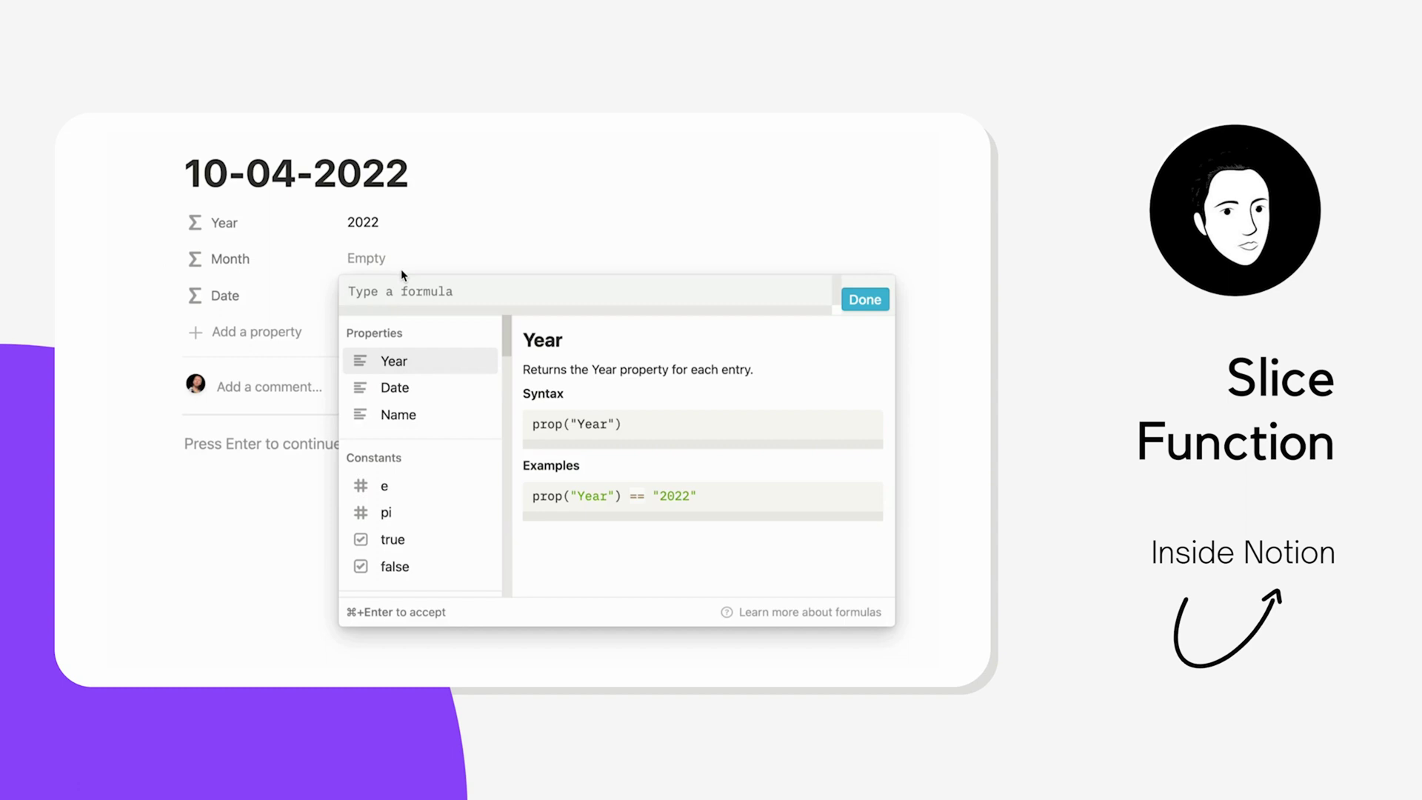
- Write slice(prop("Name"), 0, 2) as the Month formula
text(slice()
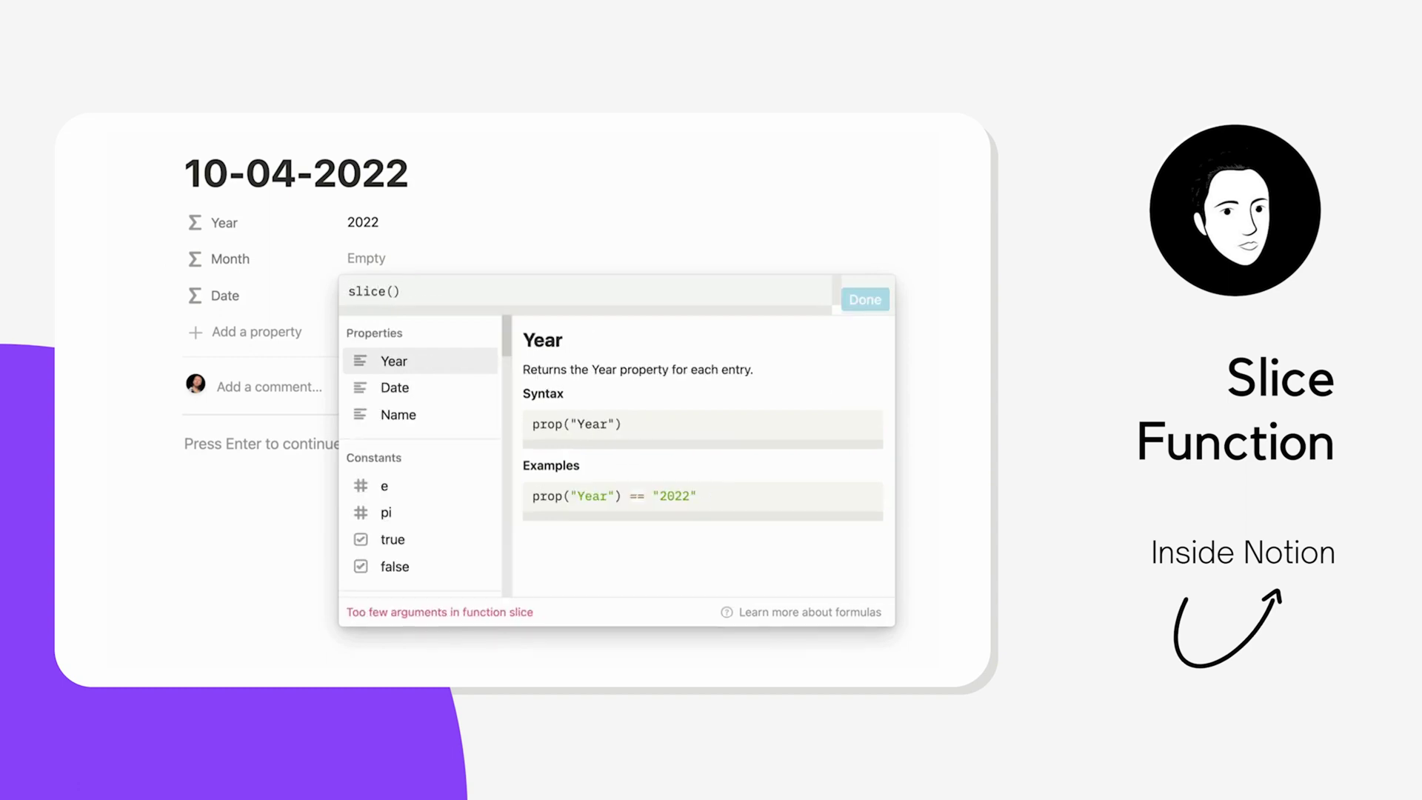
click(393, 419)
text(, )
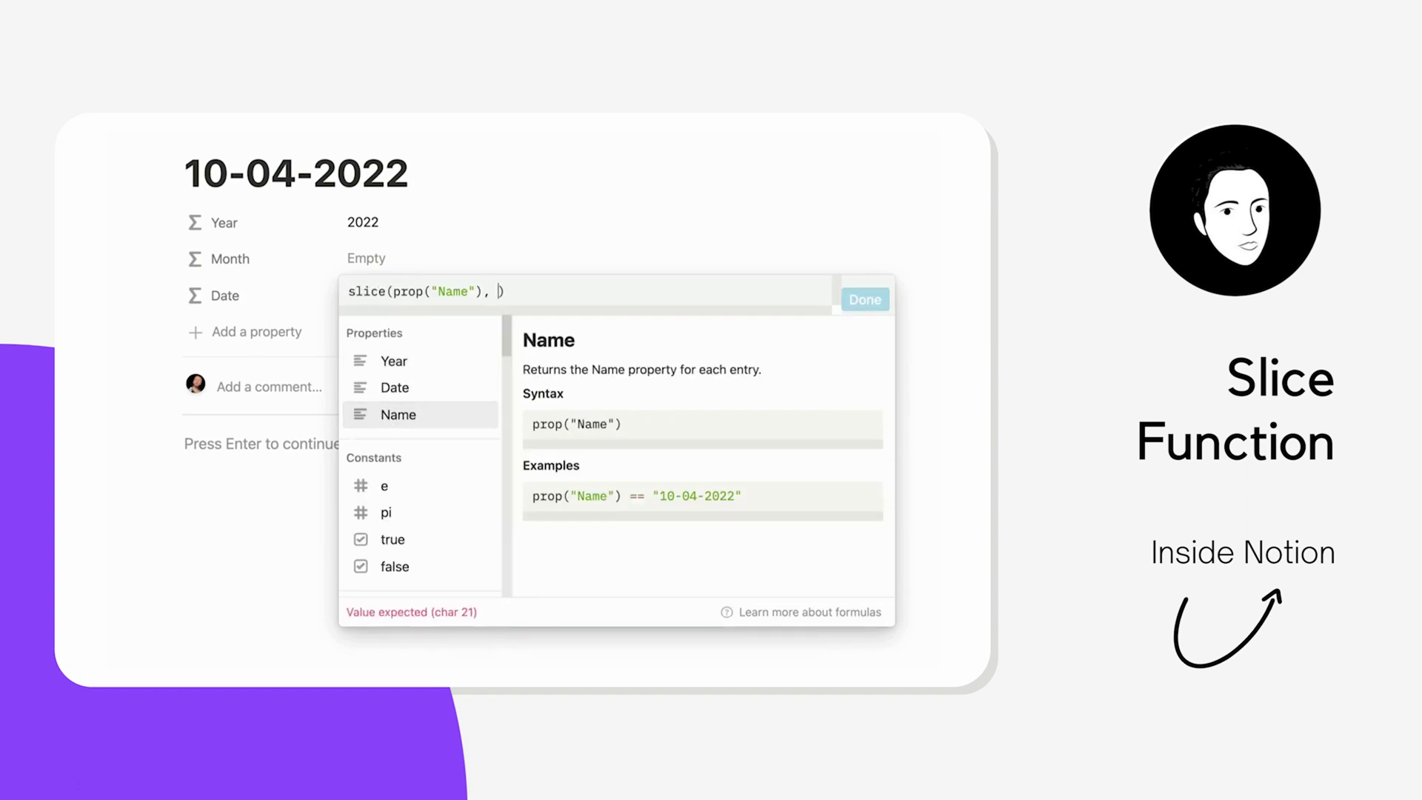
text(3)
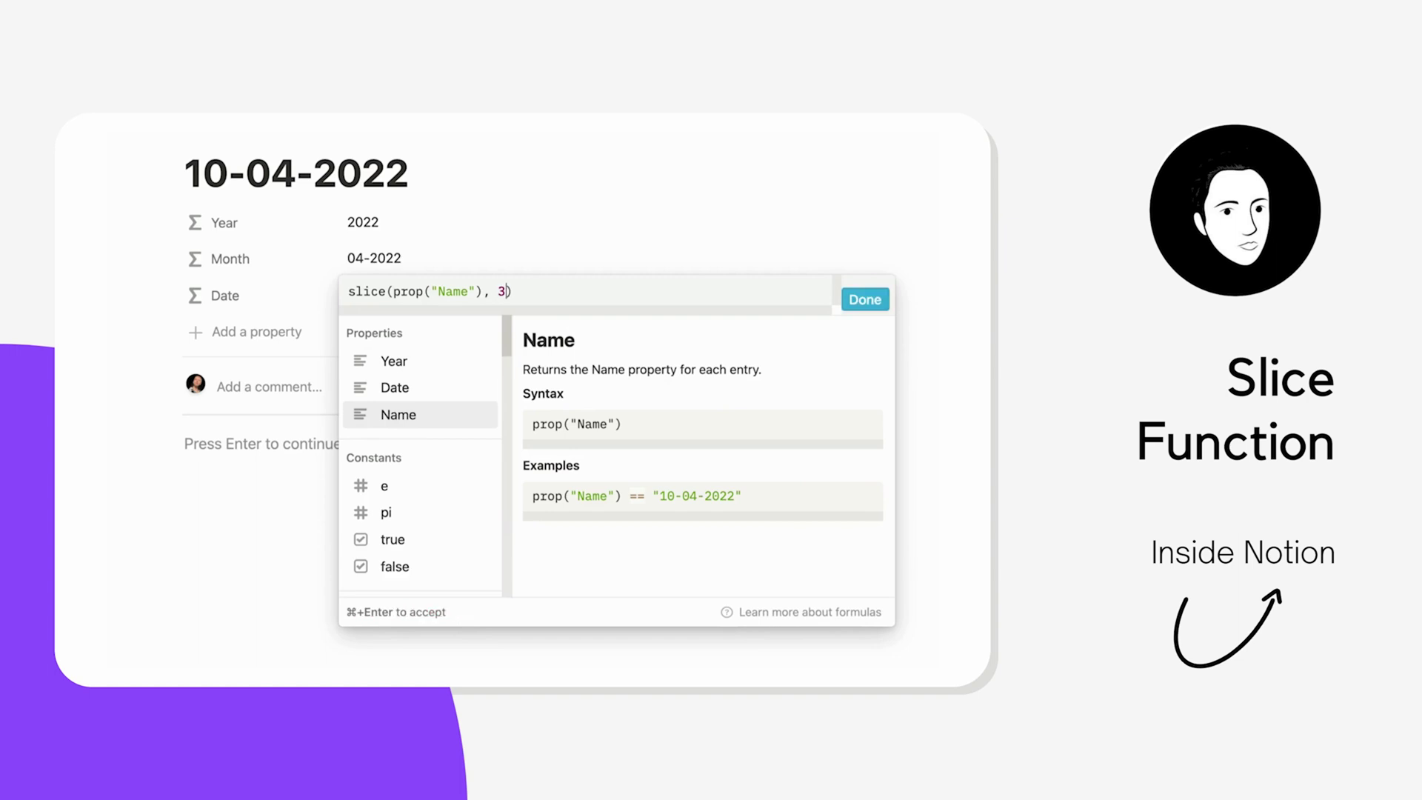
key(BackSpace)
text(0, 2)
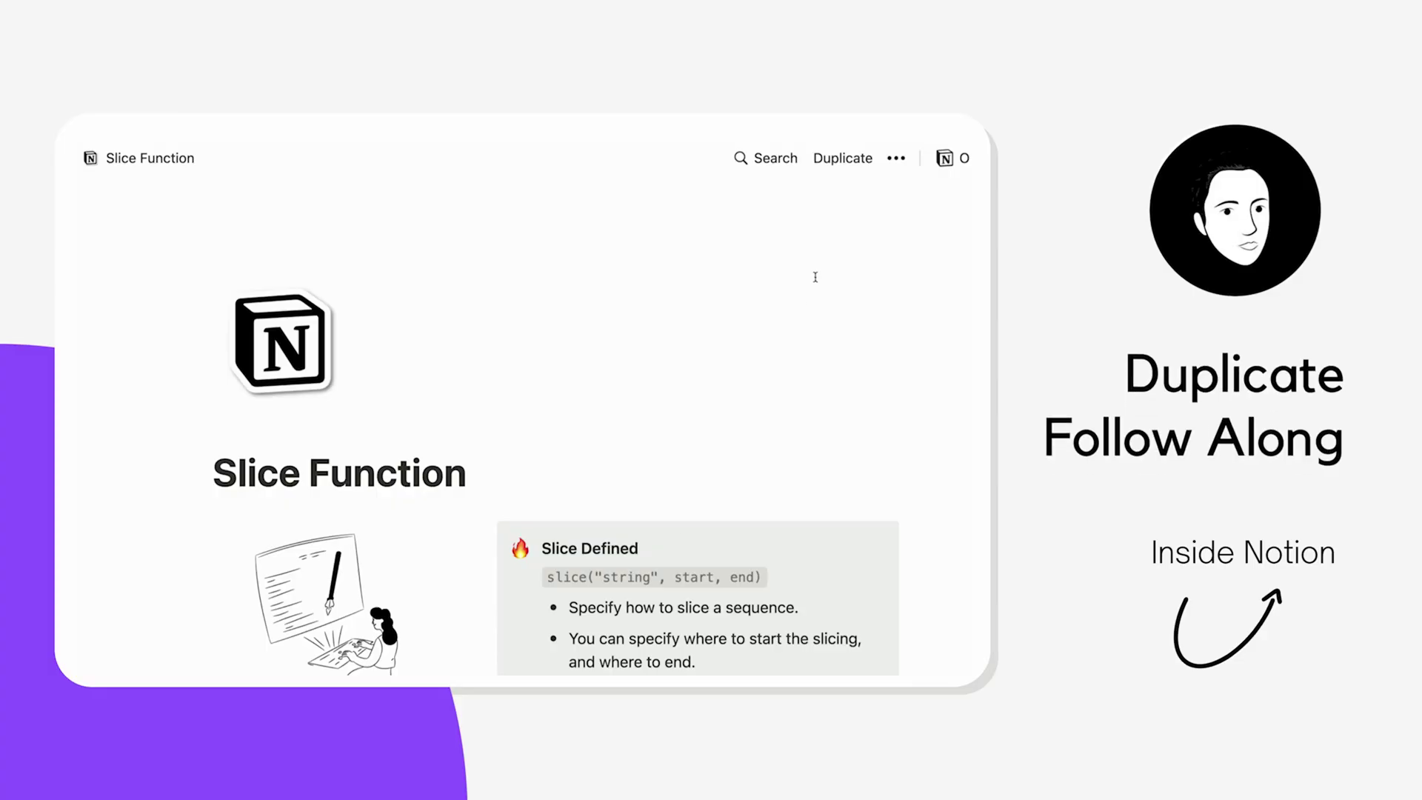
- Duplicate the Slice Function template into the workspace and scroll to Daily Pages
click(841, 159)
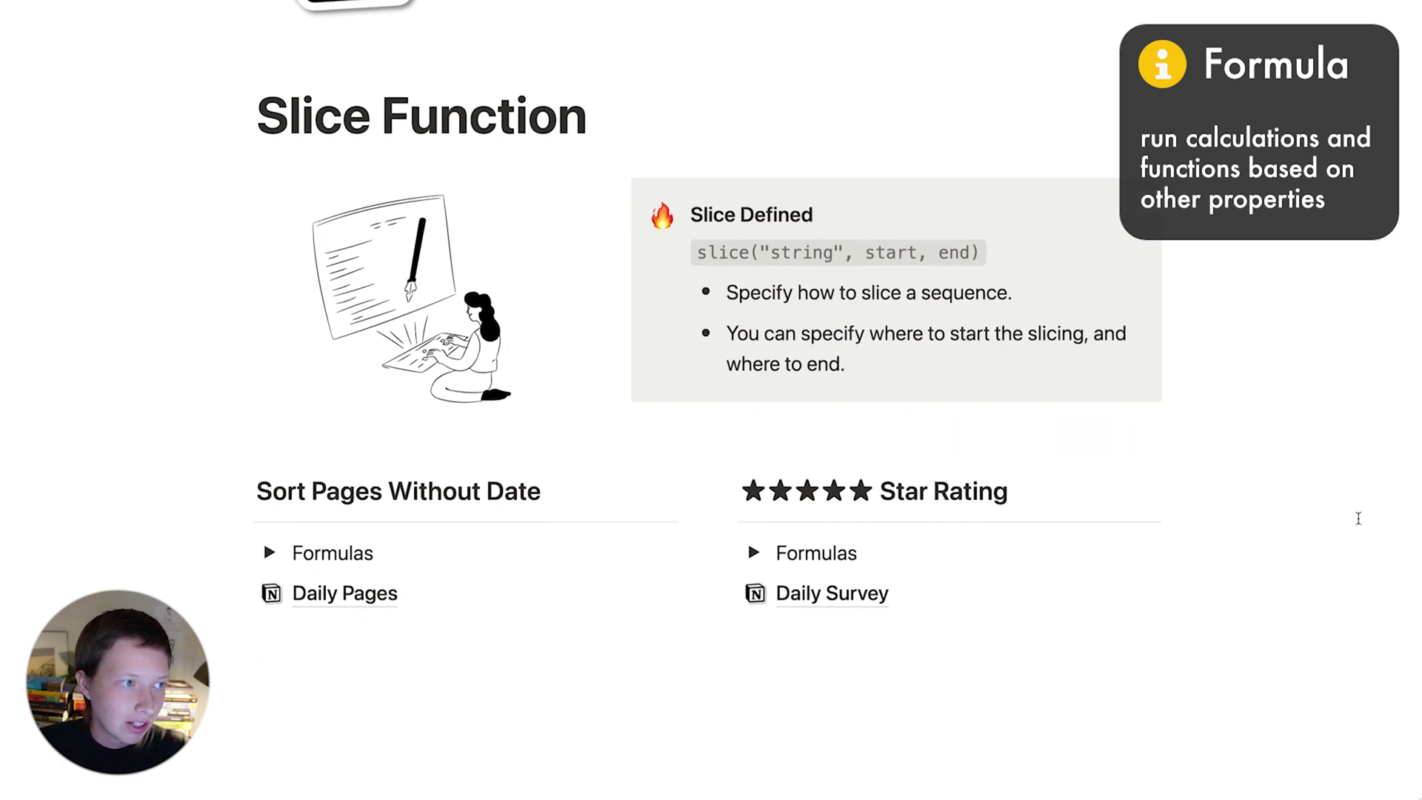
scroll(1359, 518, down, 2)
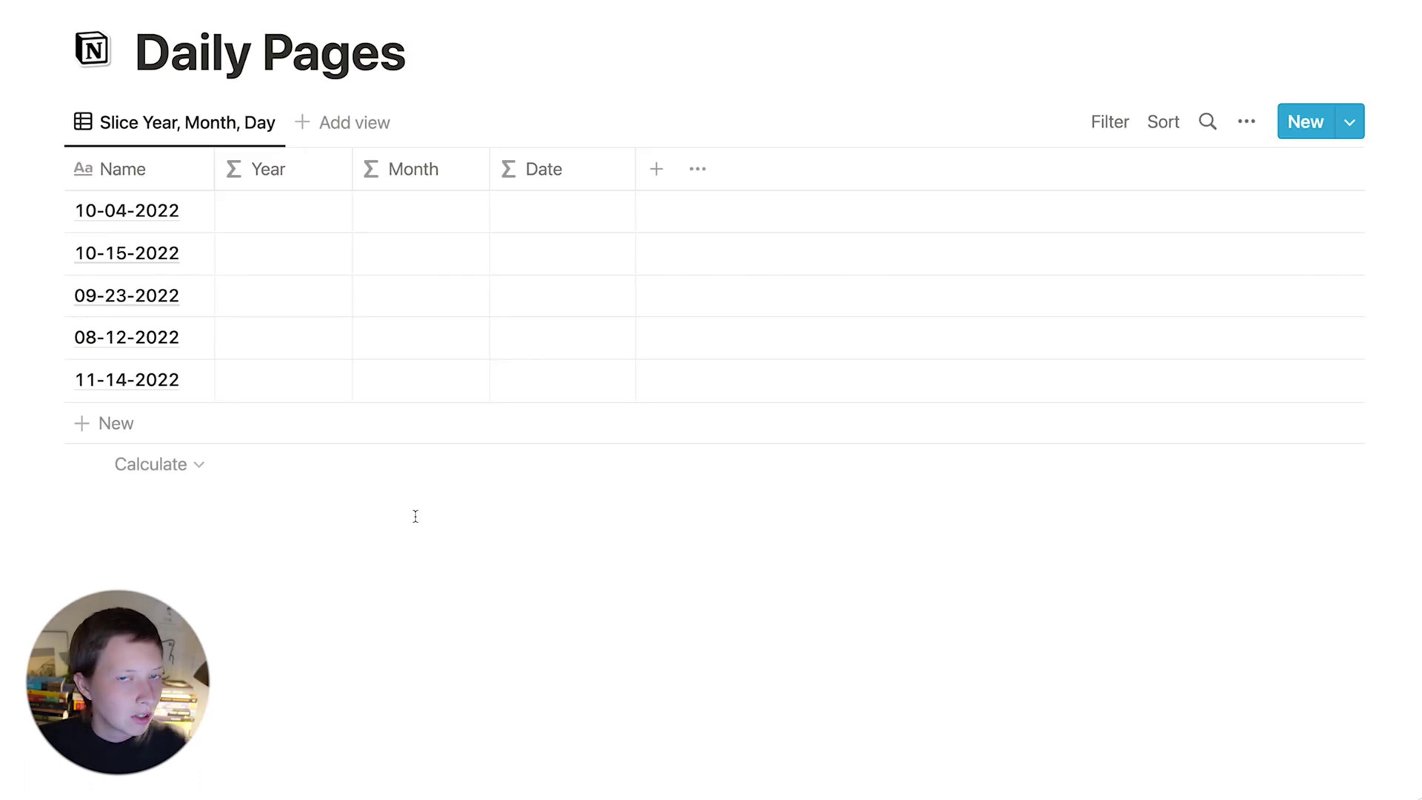
- Open the 10-04-2022 entry in side peek, select its title, then close the peek
mouse_move(181, 226)
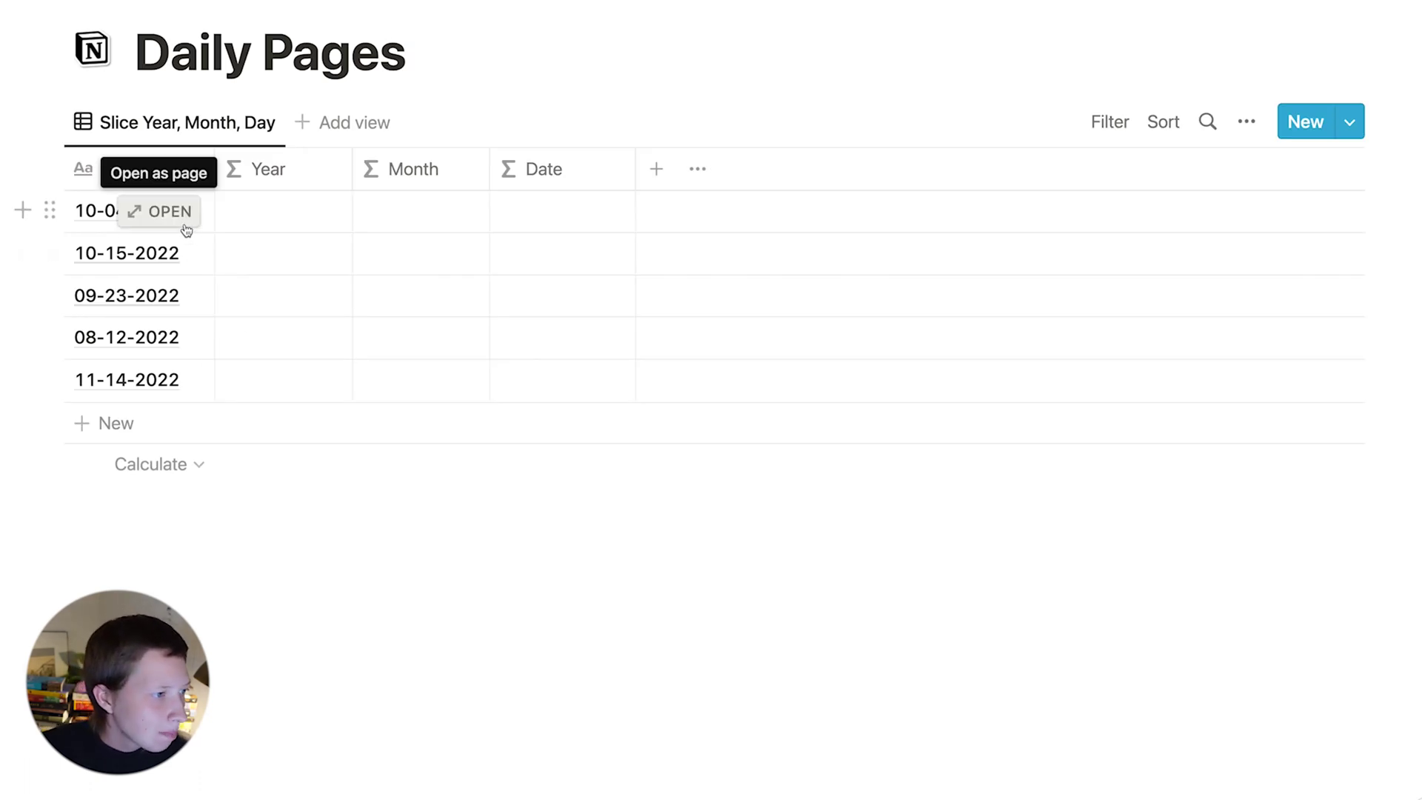
click(177, 226)
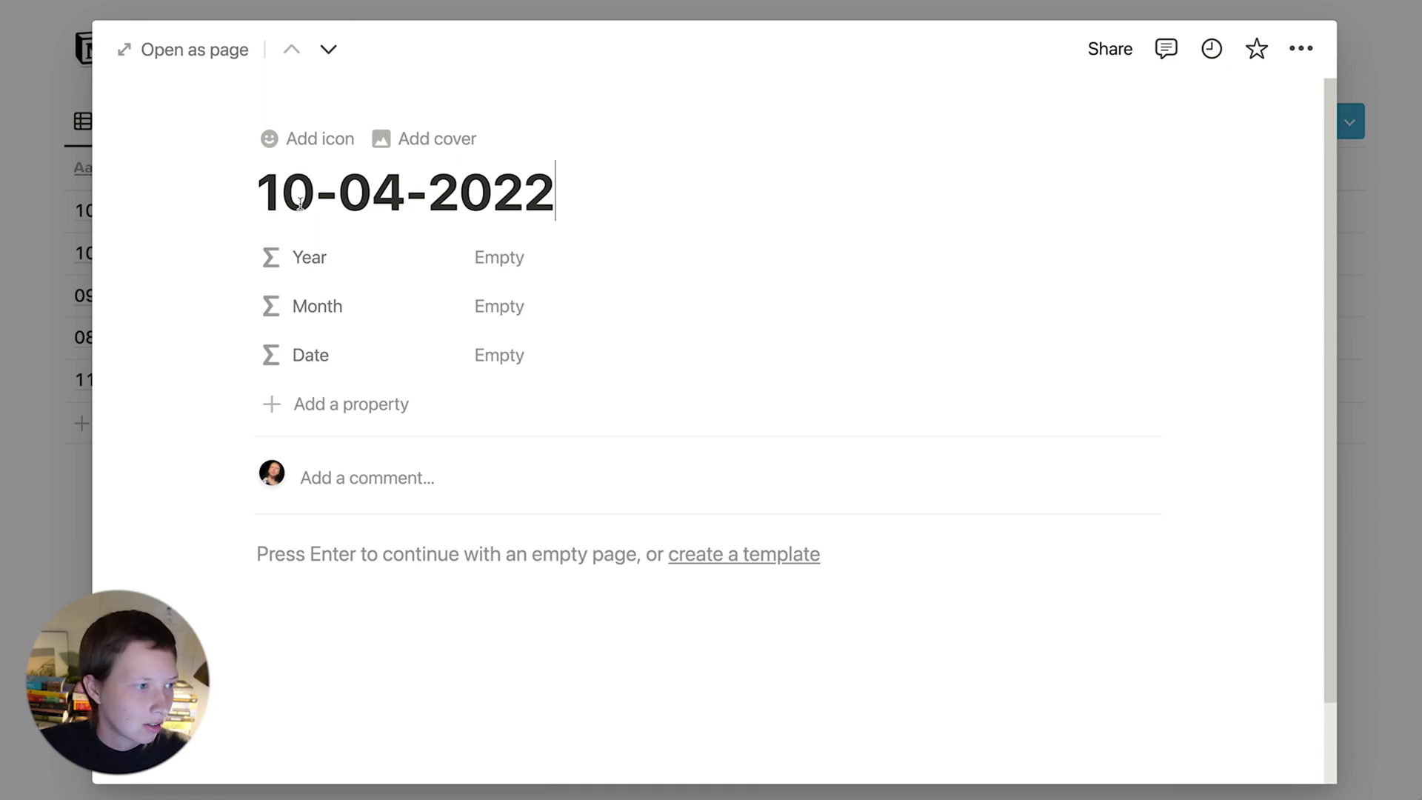
triple_click(261, 197)
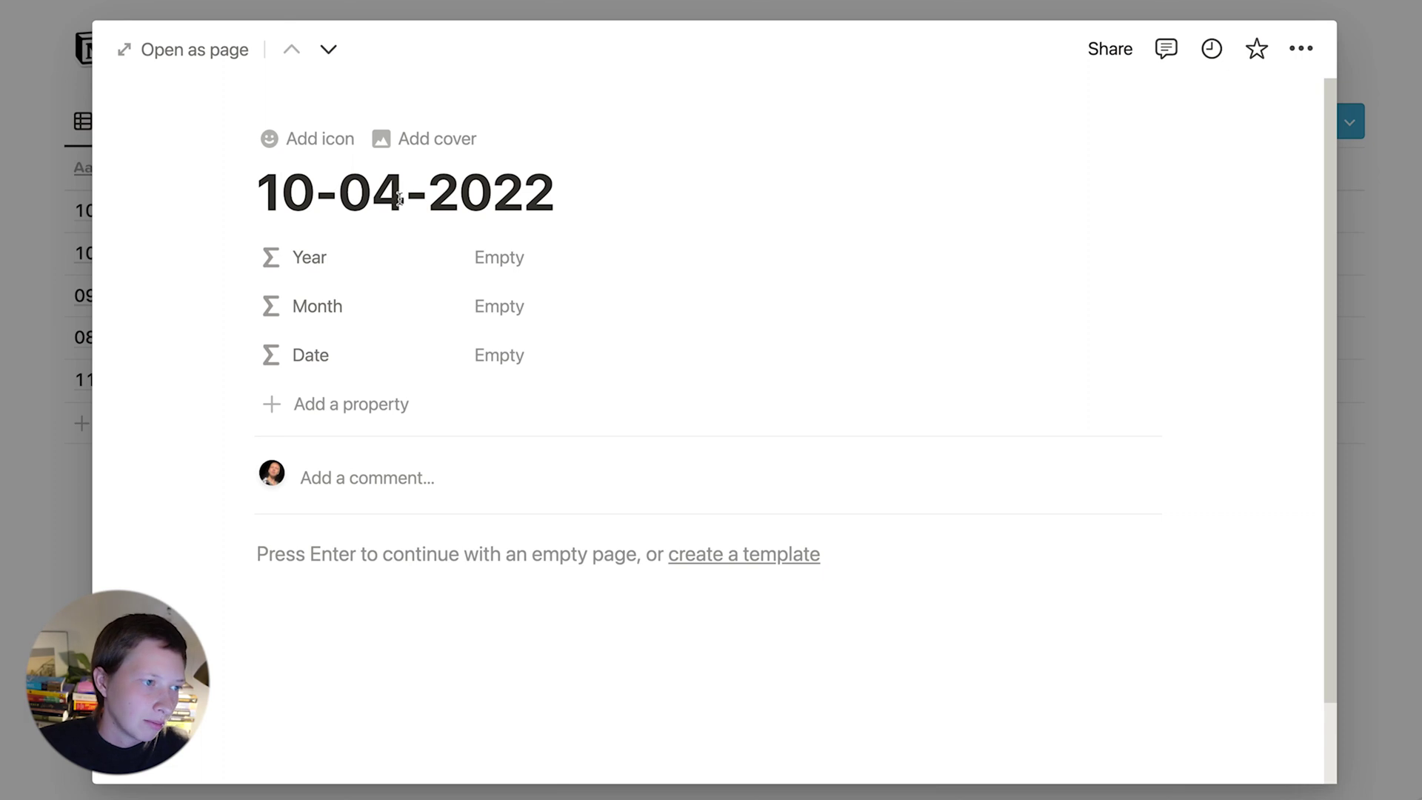
click(29, 183)
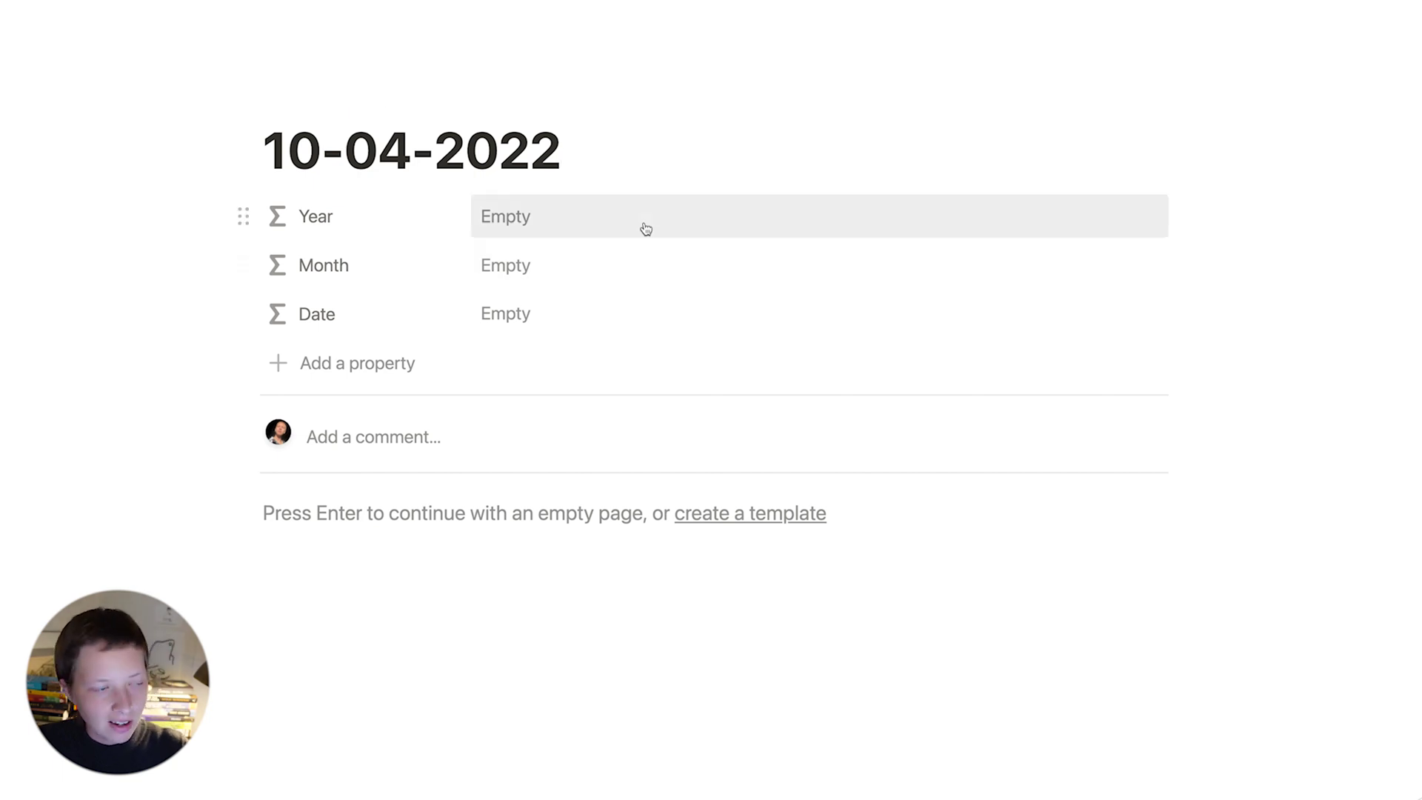
- Open the Year property's formula editor on the 10-04-2022 page
click(588, 225)
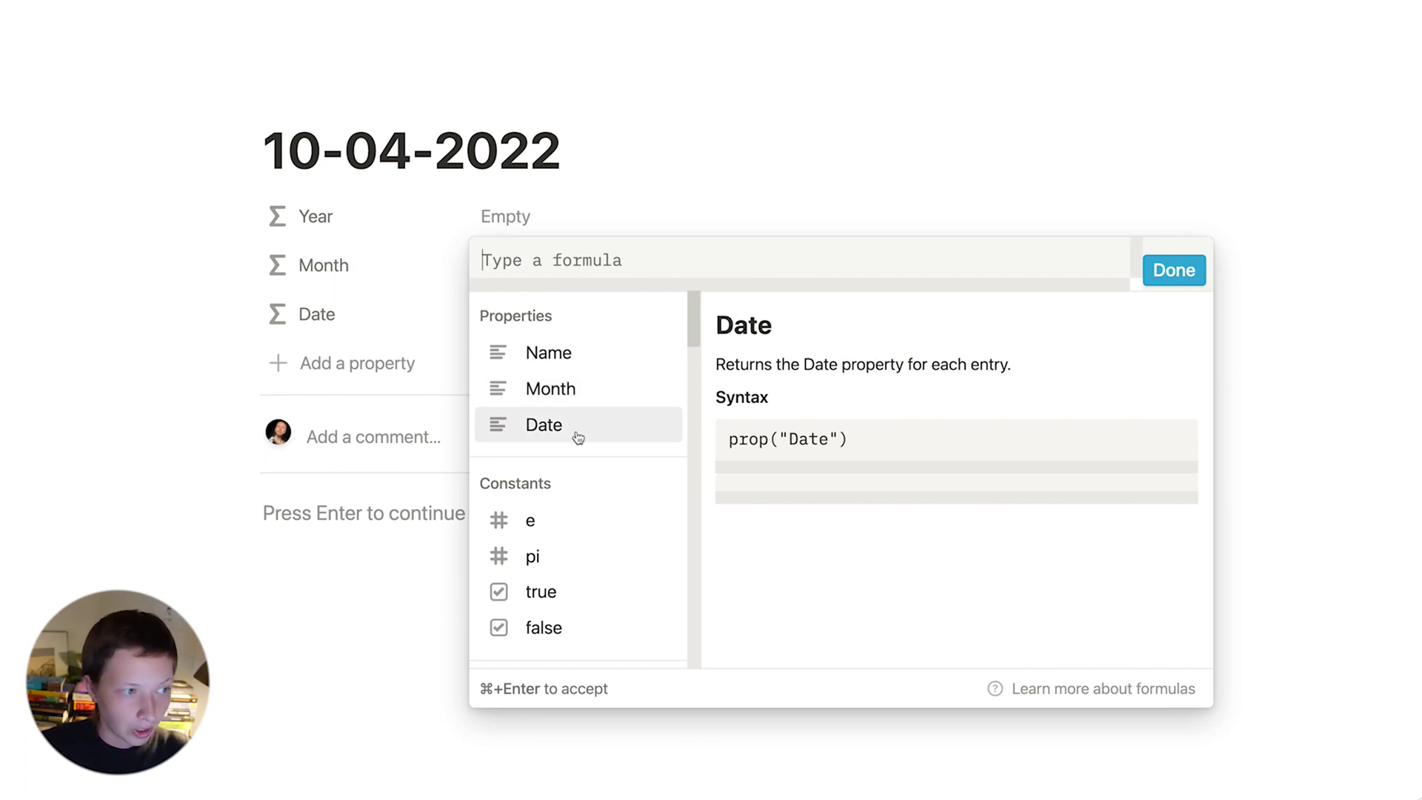
- Browse the function list and enter slice("Hello World", 0, 0) as the Year formula
scroll(600, 433, down, 3)
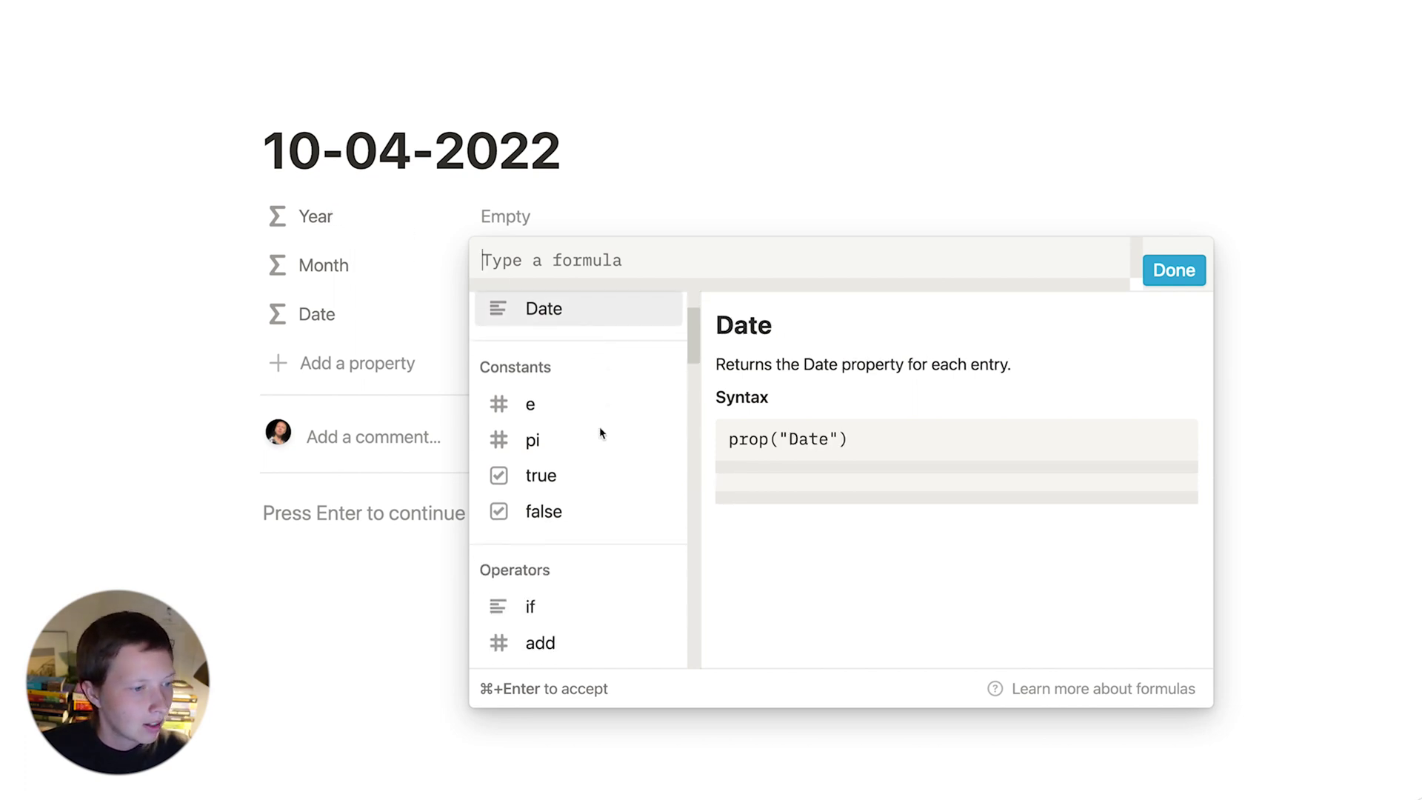
scroll(600, 433, down, 1)
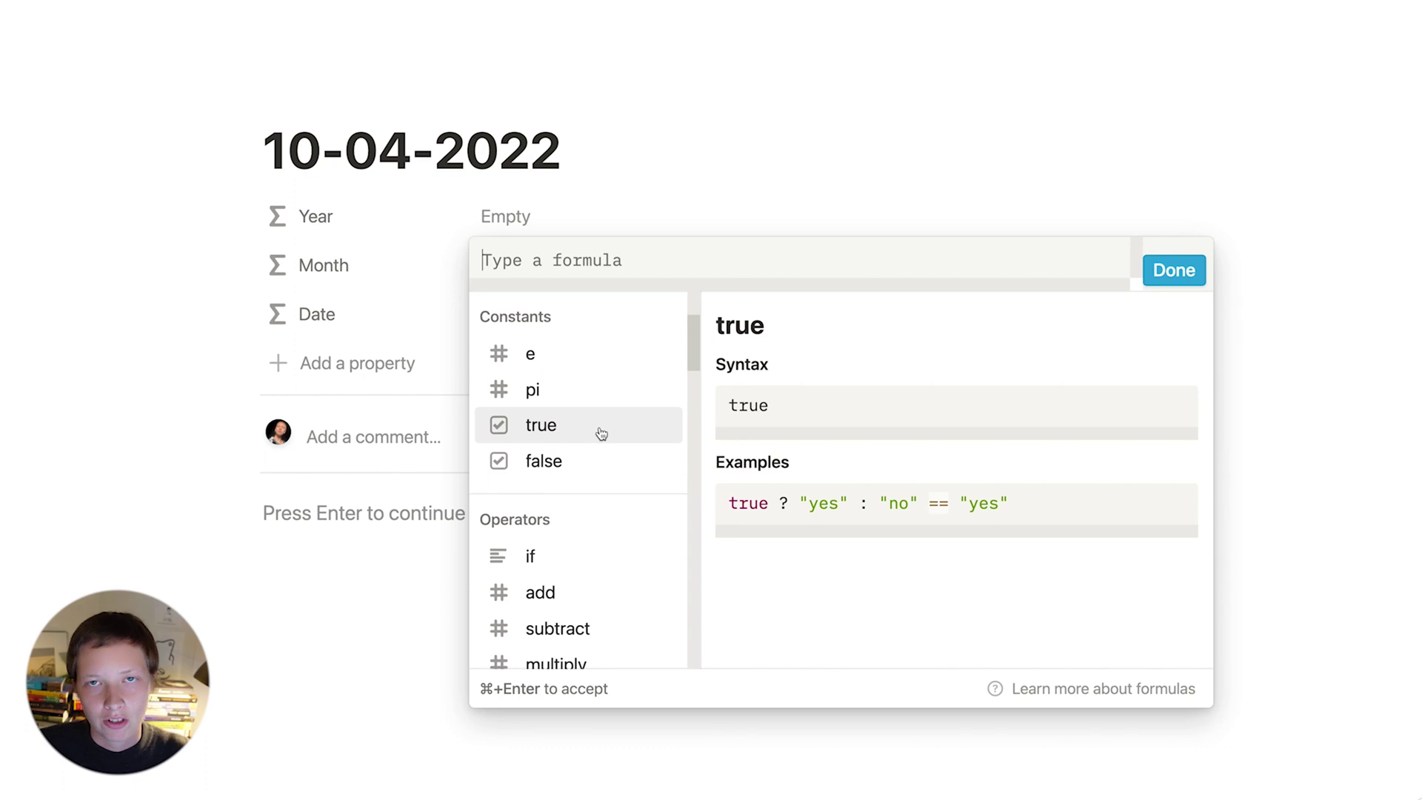
scroll(600, 433, down, 10)
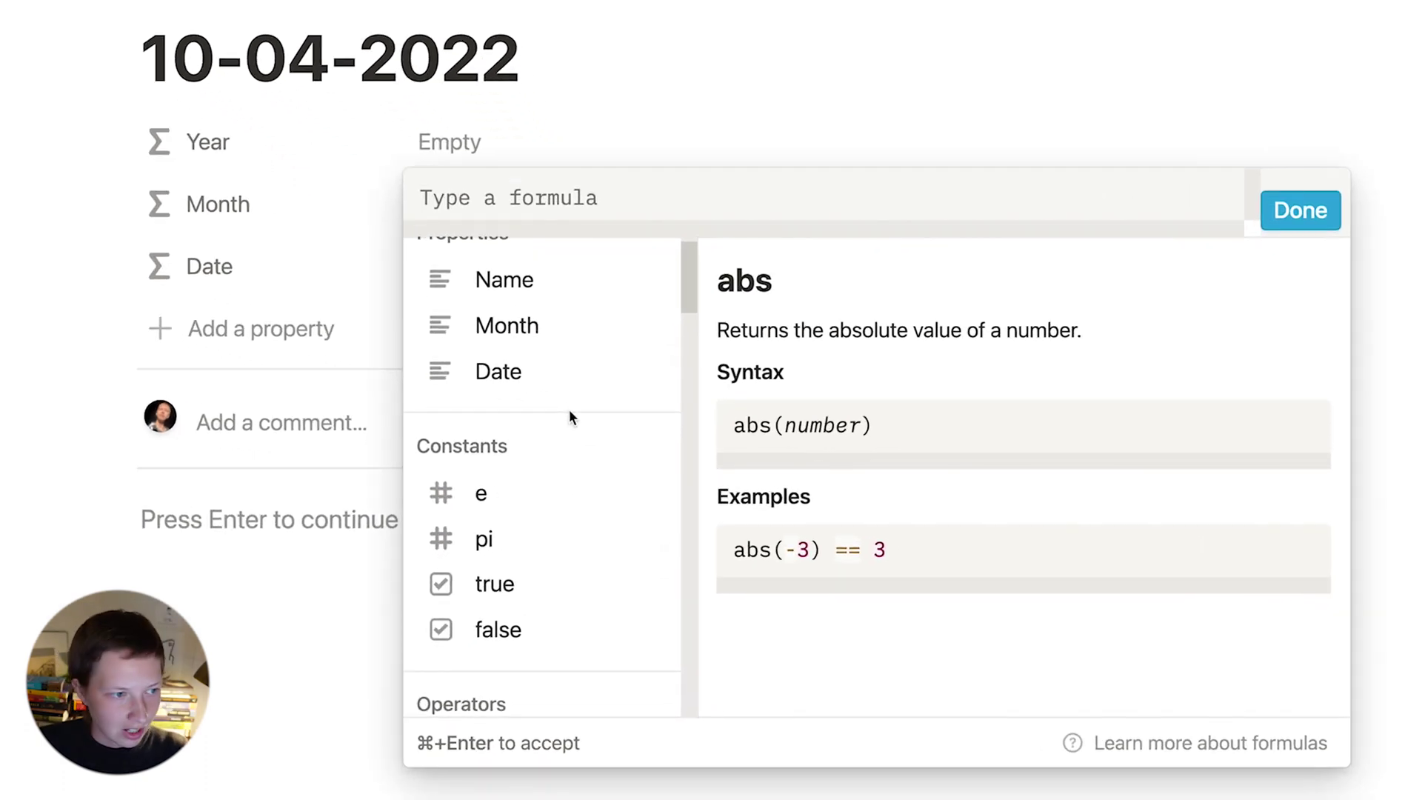
click(465, 194)
text(sl)
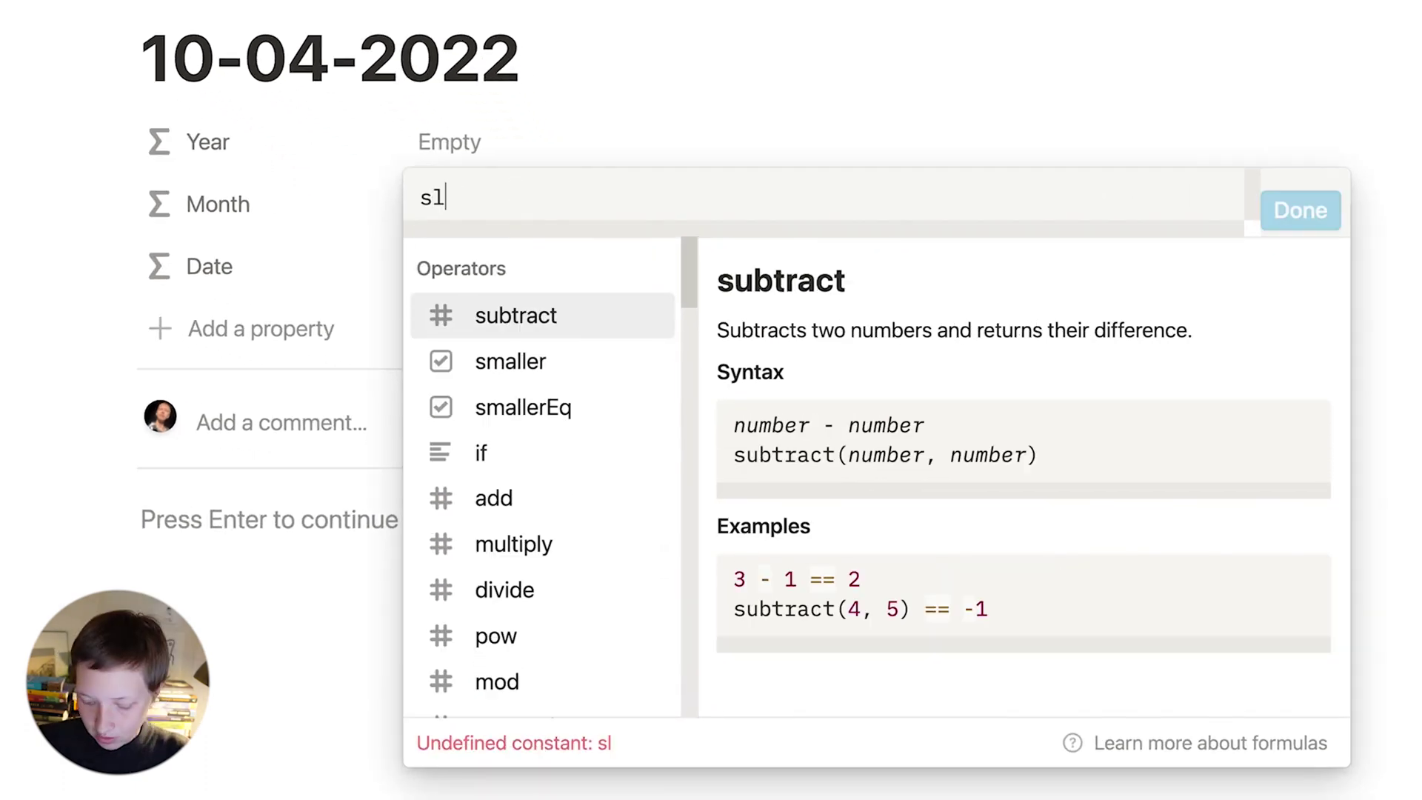
text(ice()
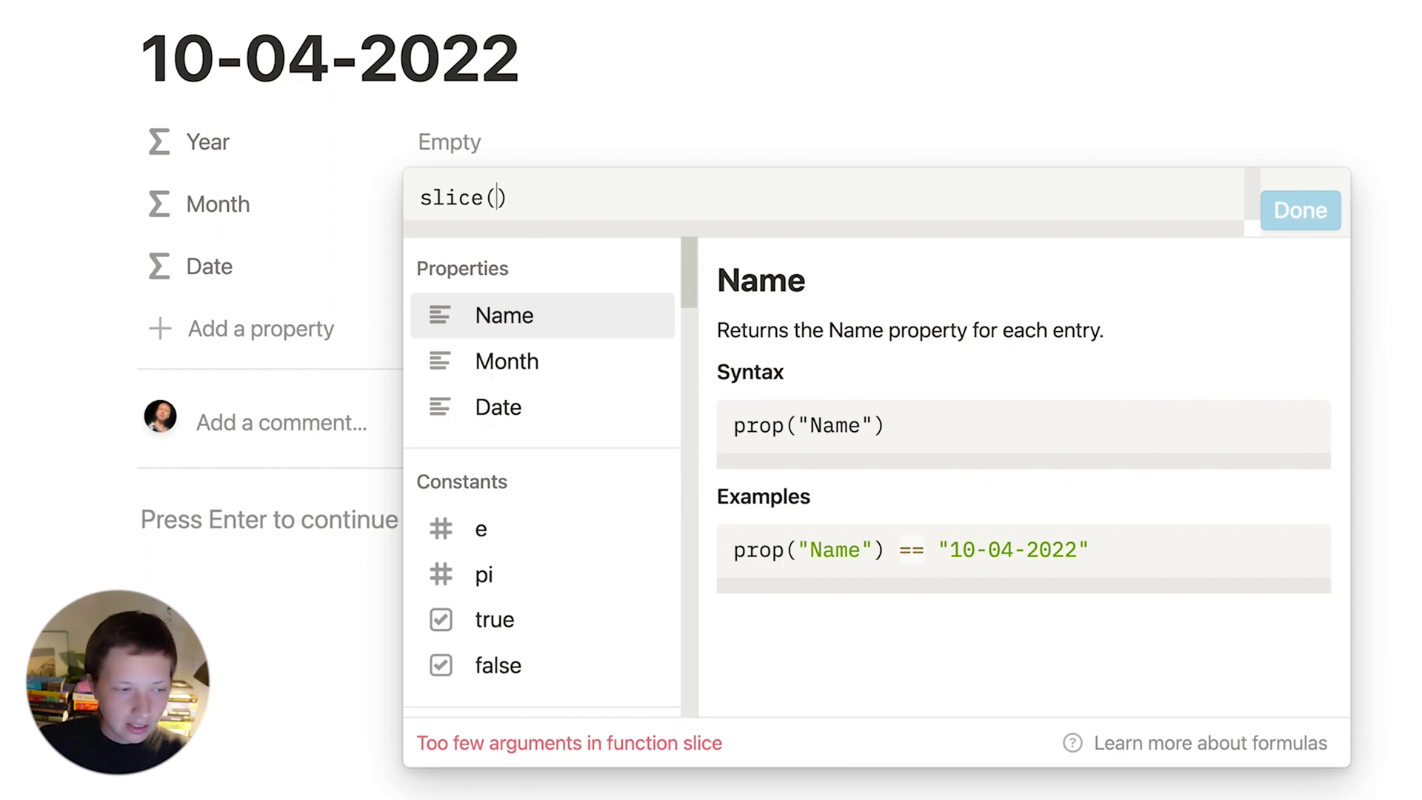
text("")
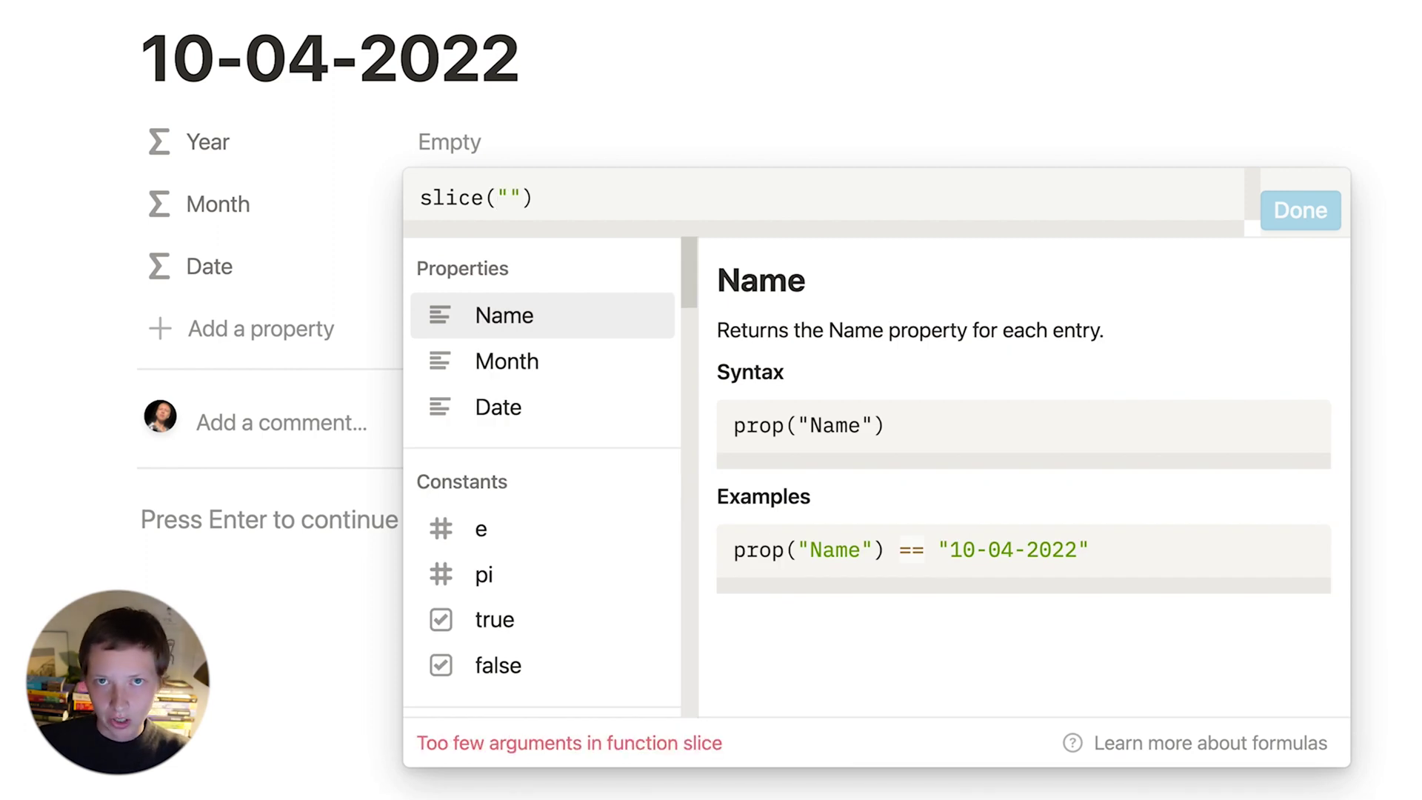
text(, )
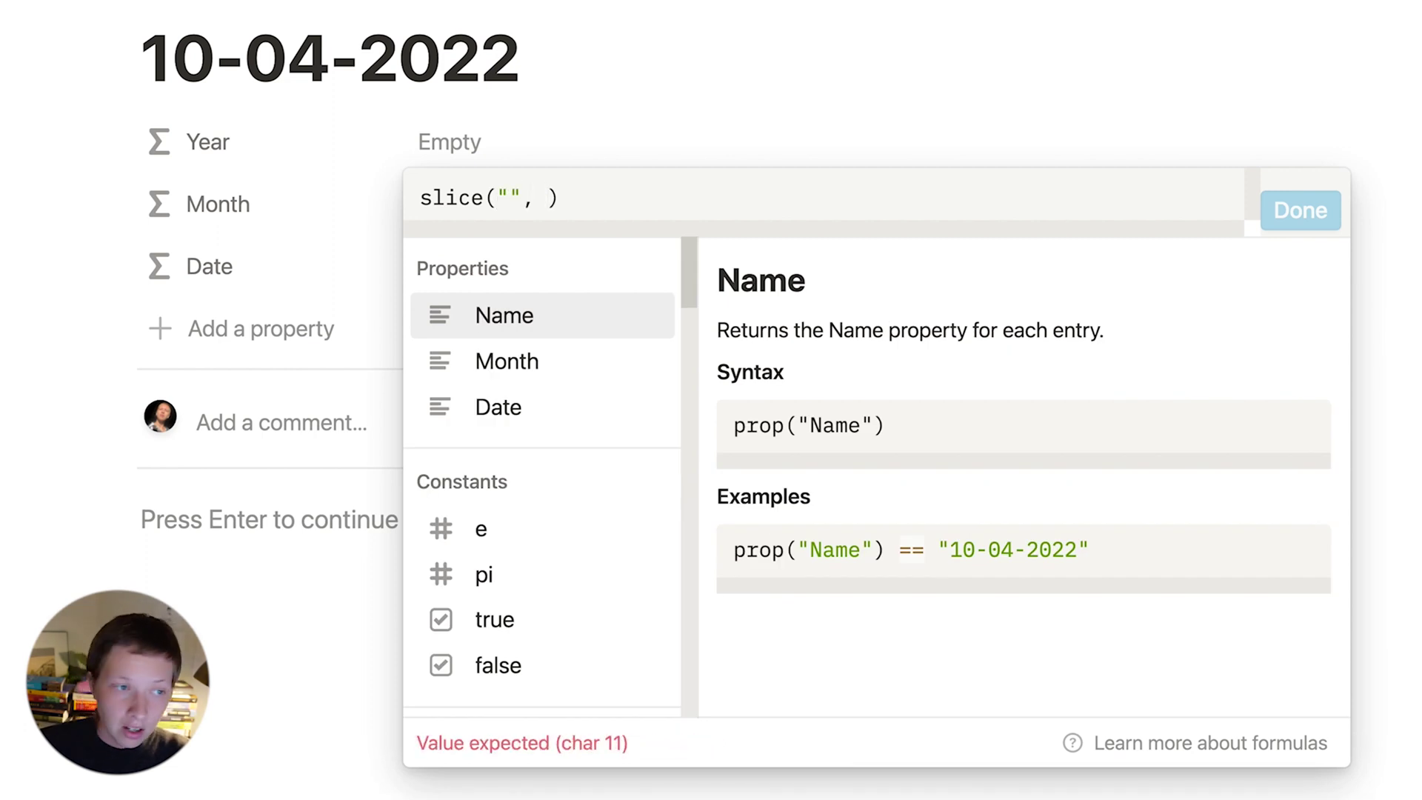
text(0)
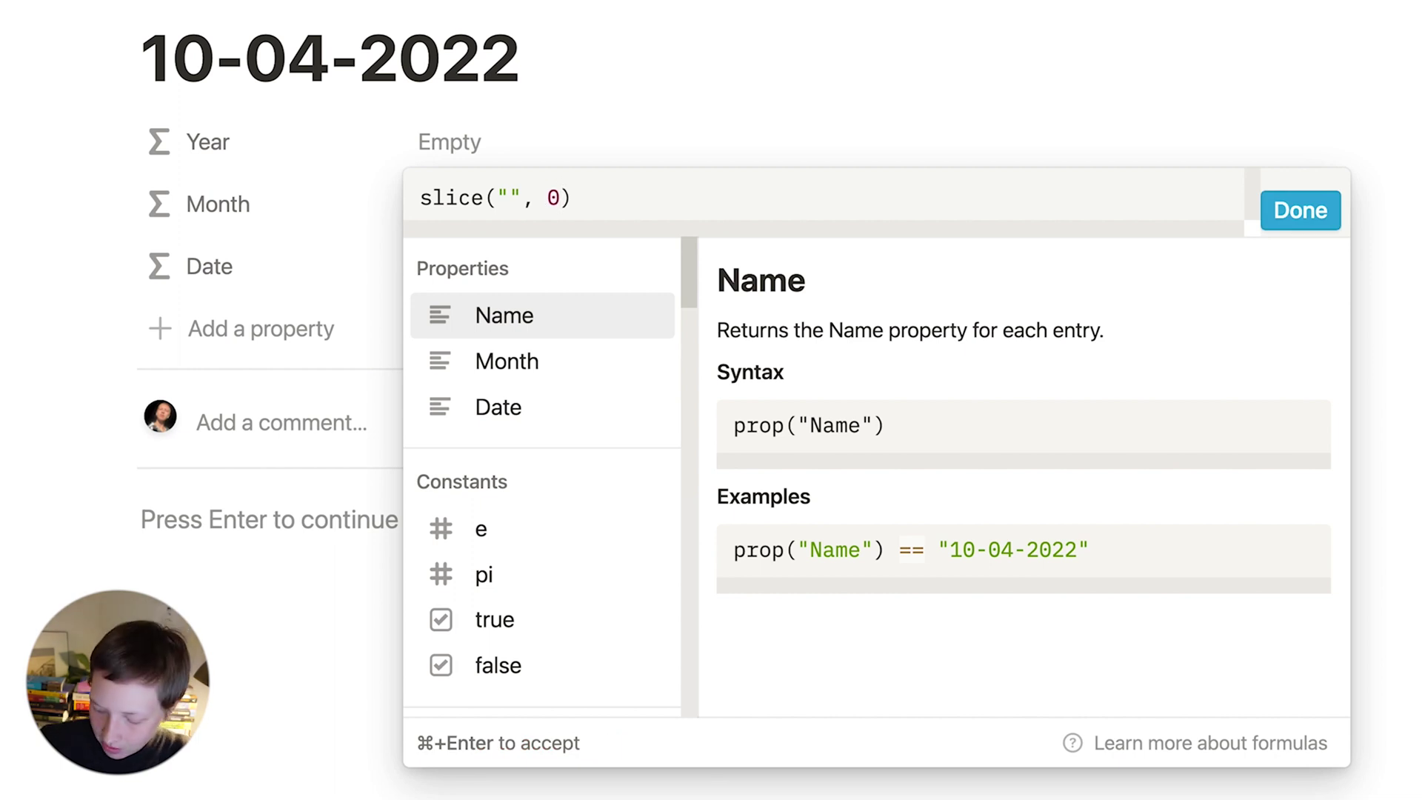
text(, 0)
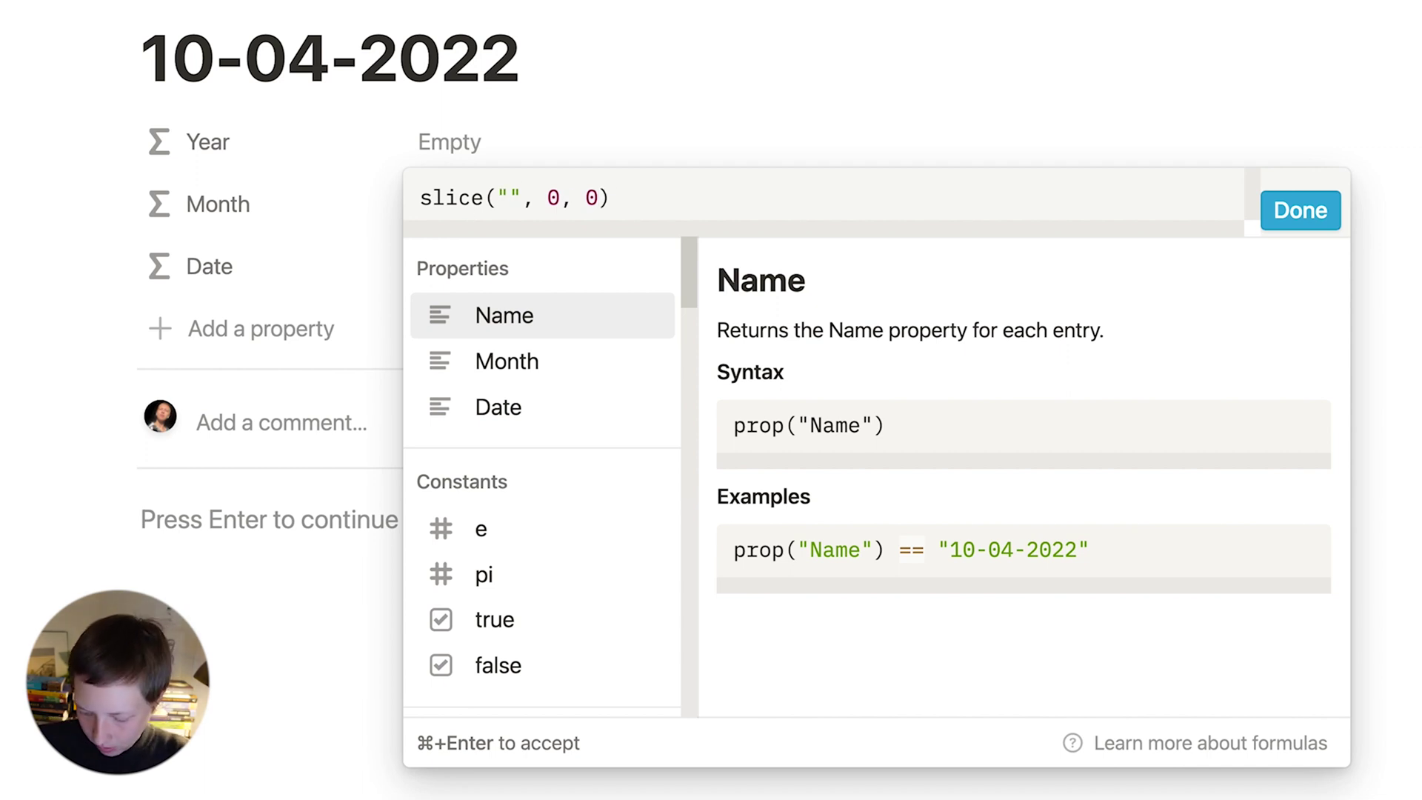
text(Hello Worl)
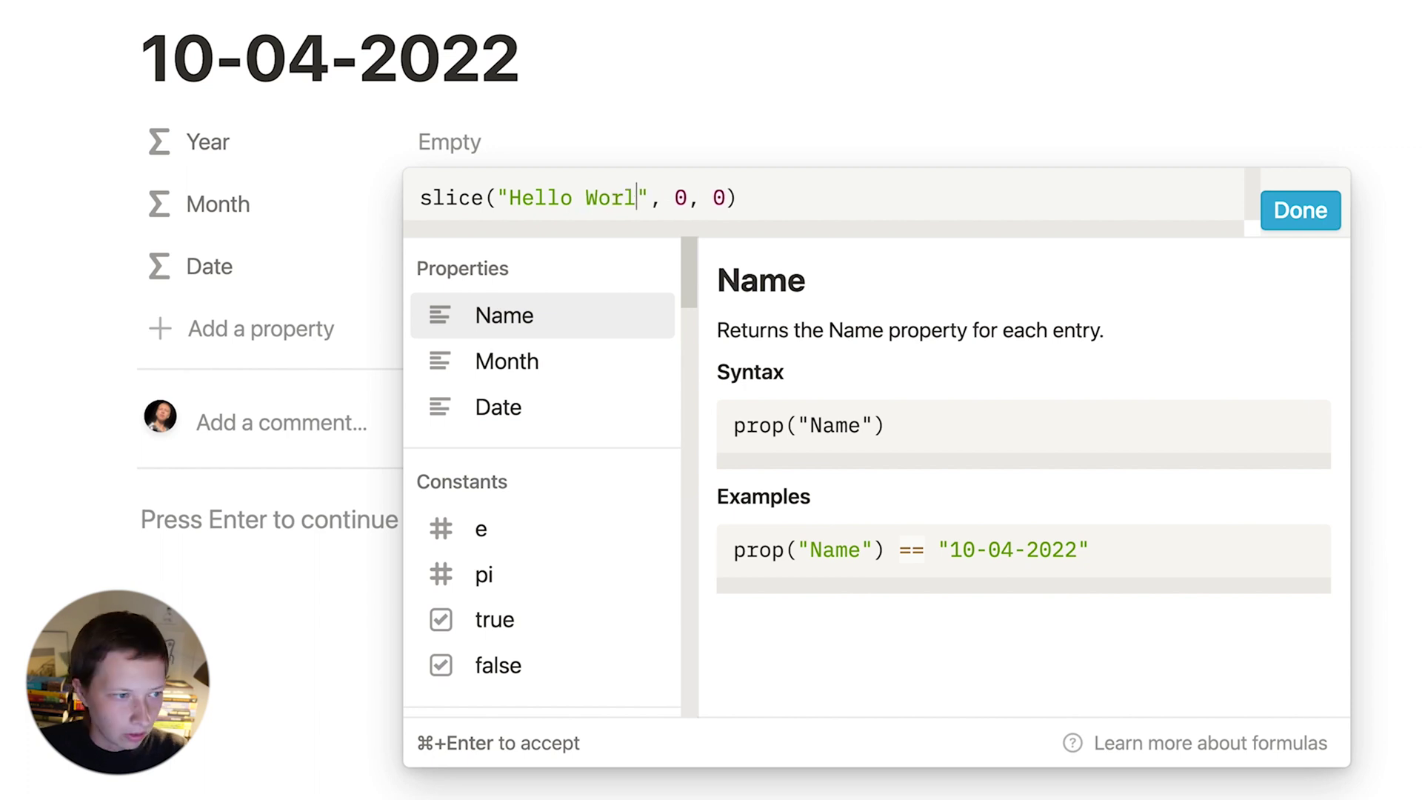
text(d)
- Highlight letters in "Hello World" to show the slice character positions
drag(575, 197, 510, 199)
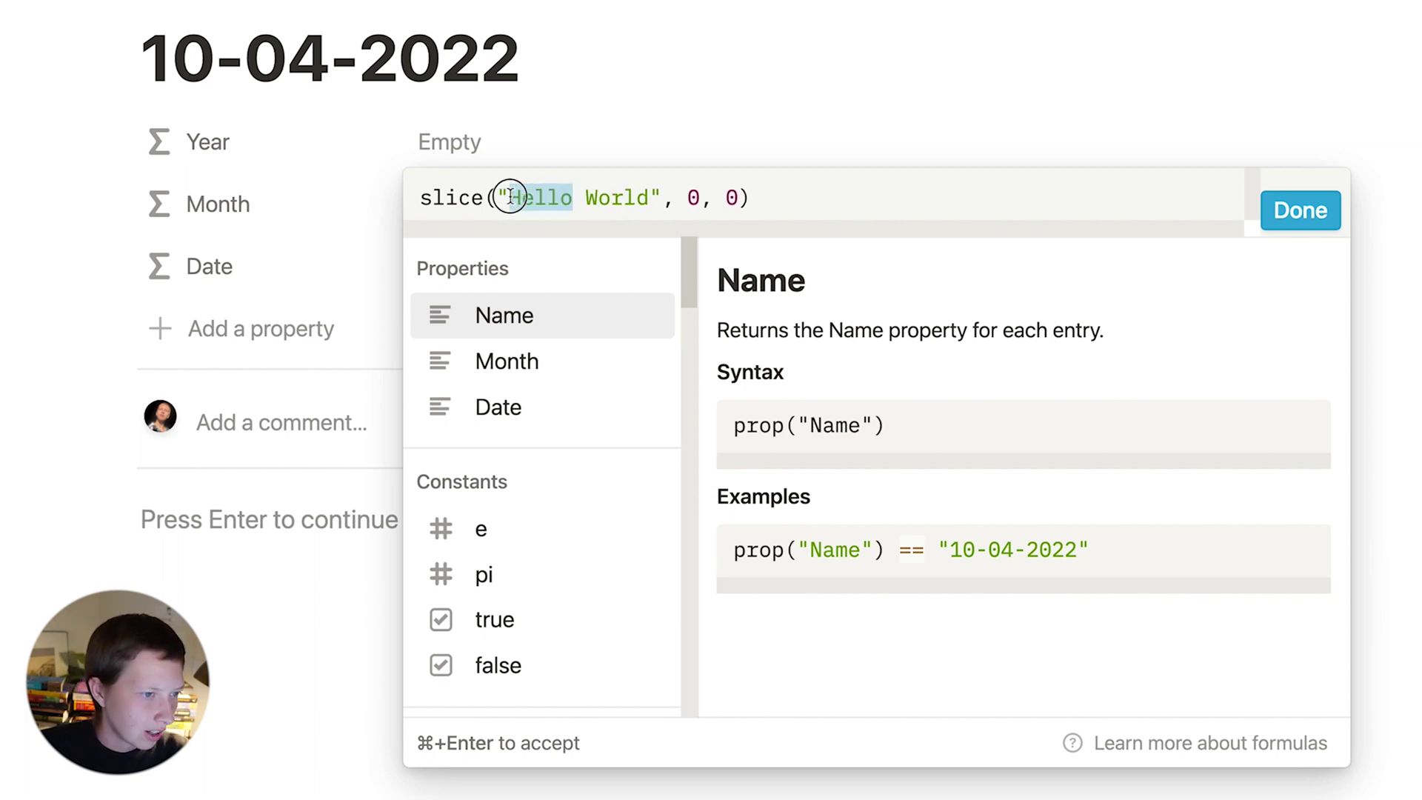
click(699, 198)
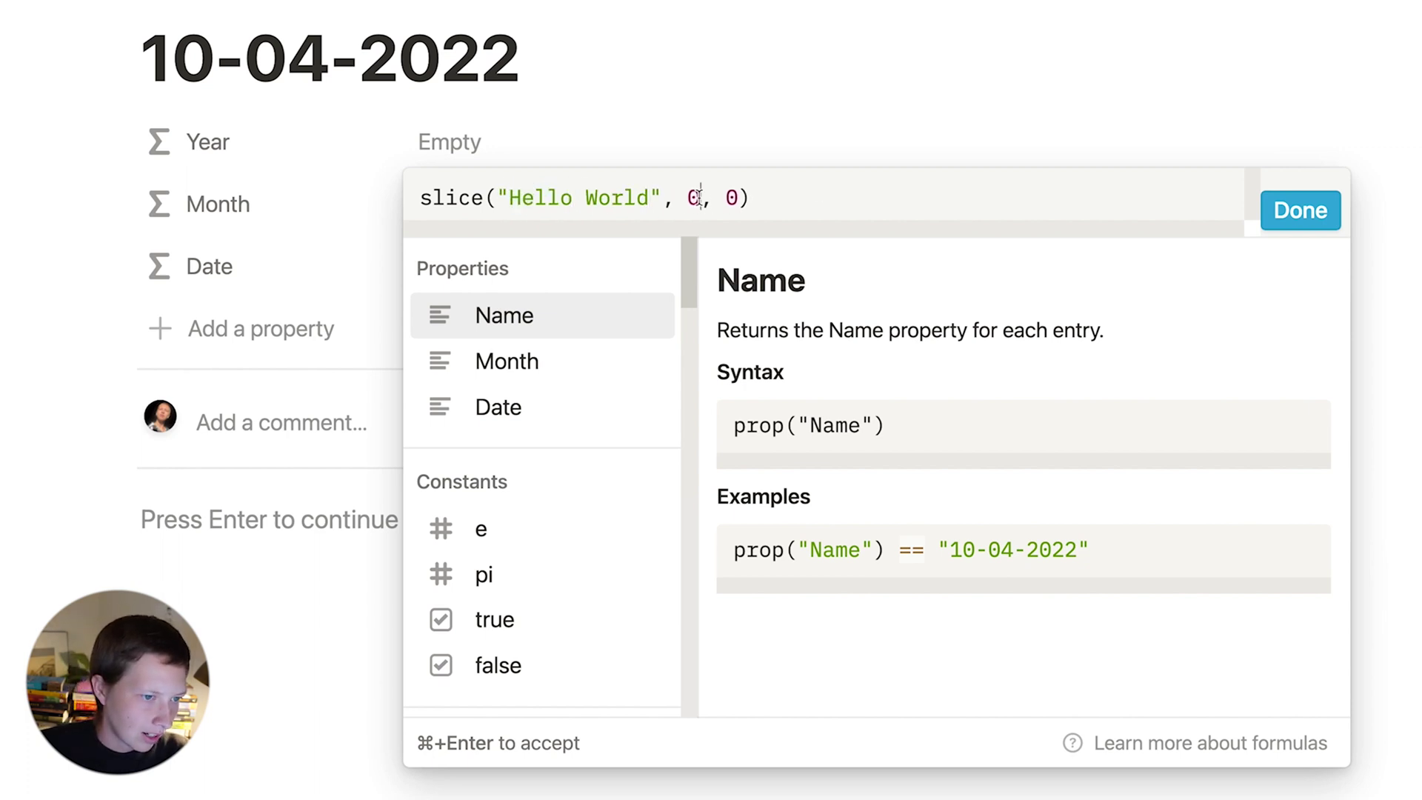
drag(510, 198, 440, 197)
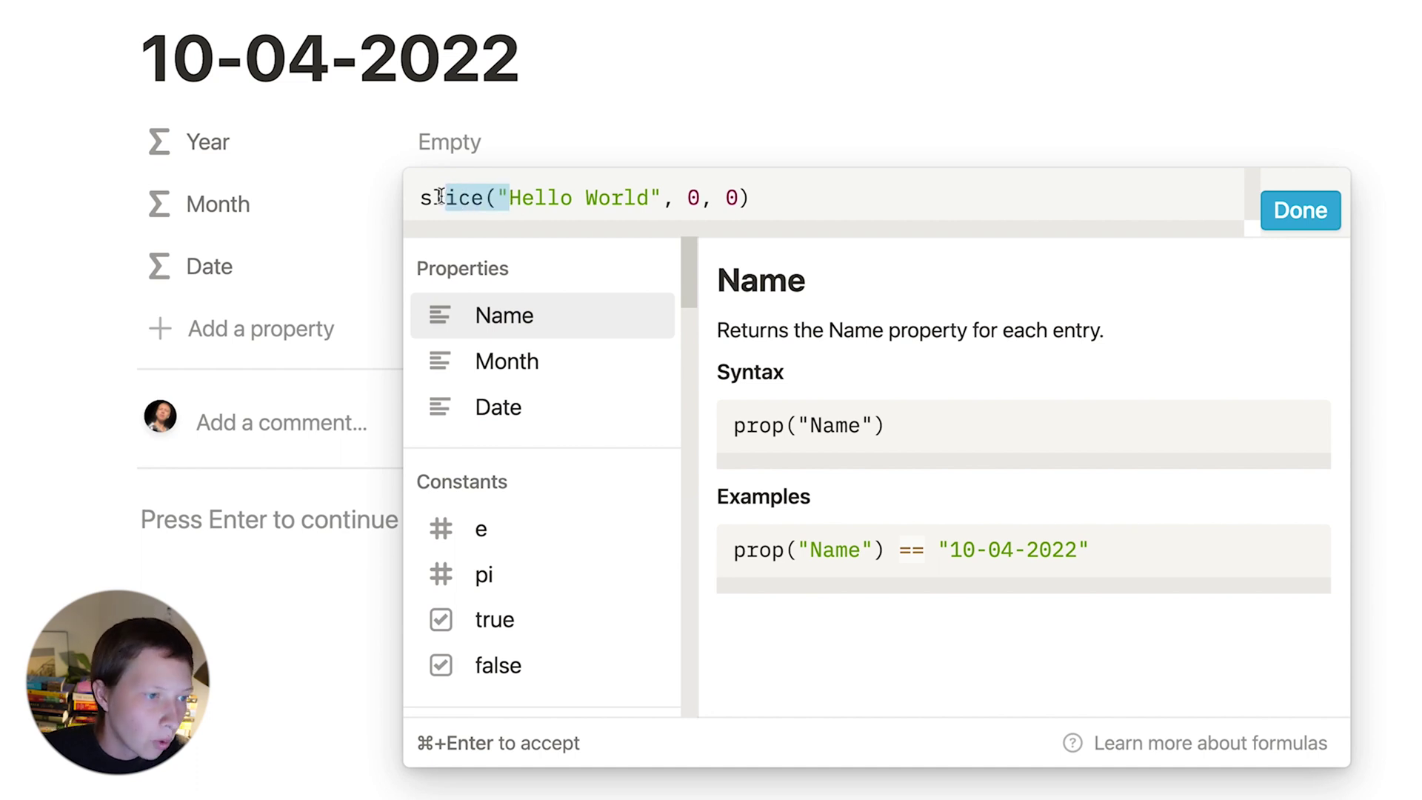
click(733, 194)
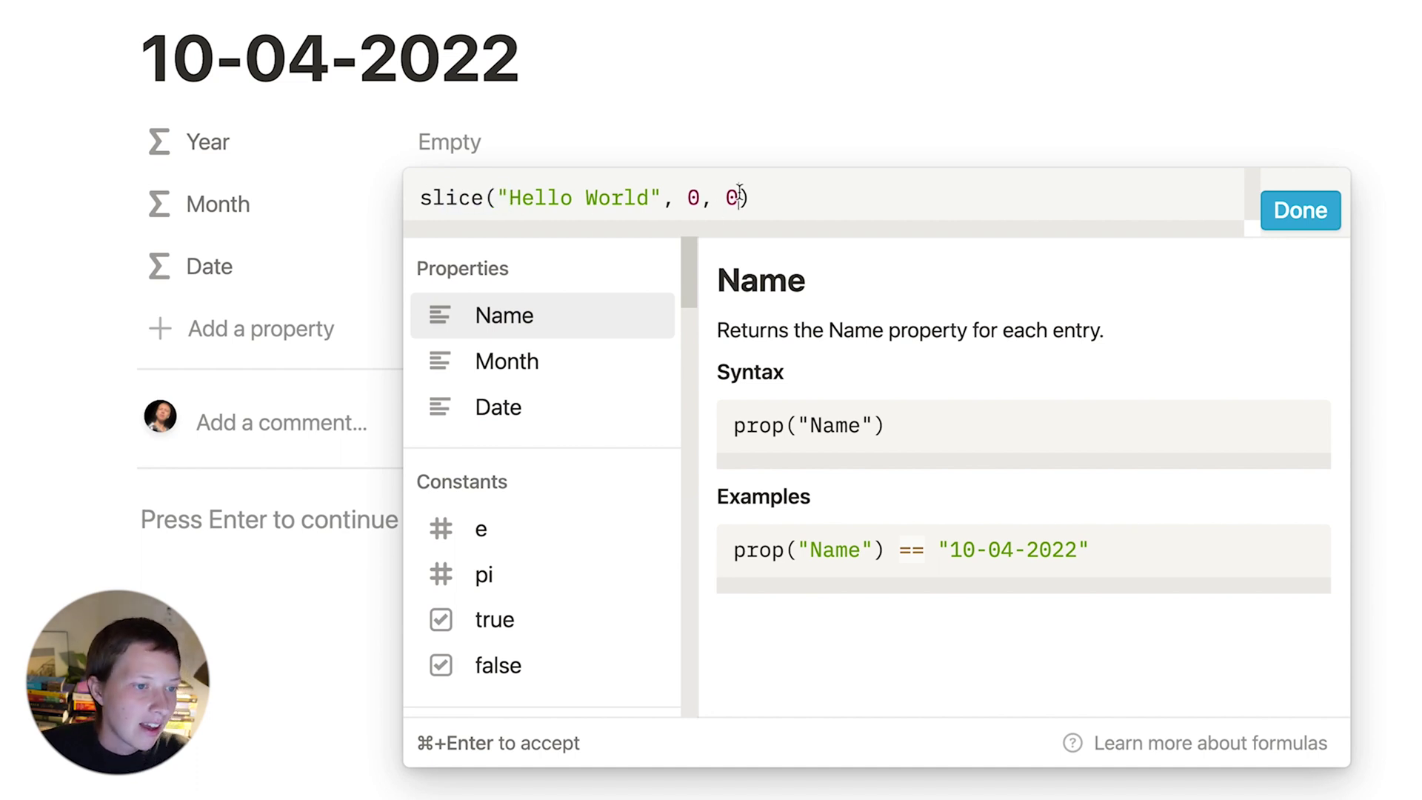
drag(572, 195, 560, 197)
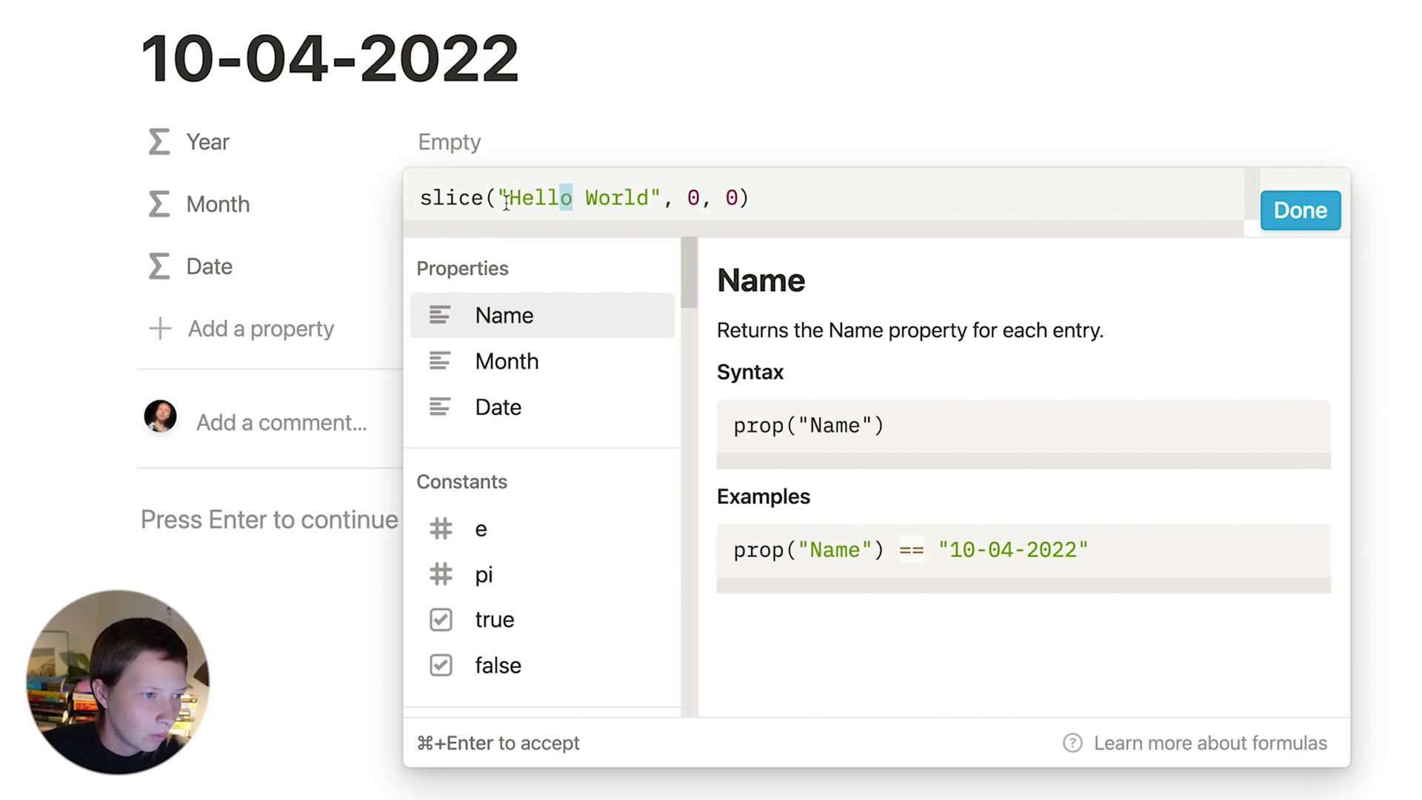
click(572, 200)
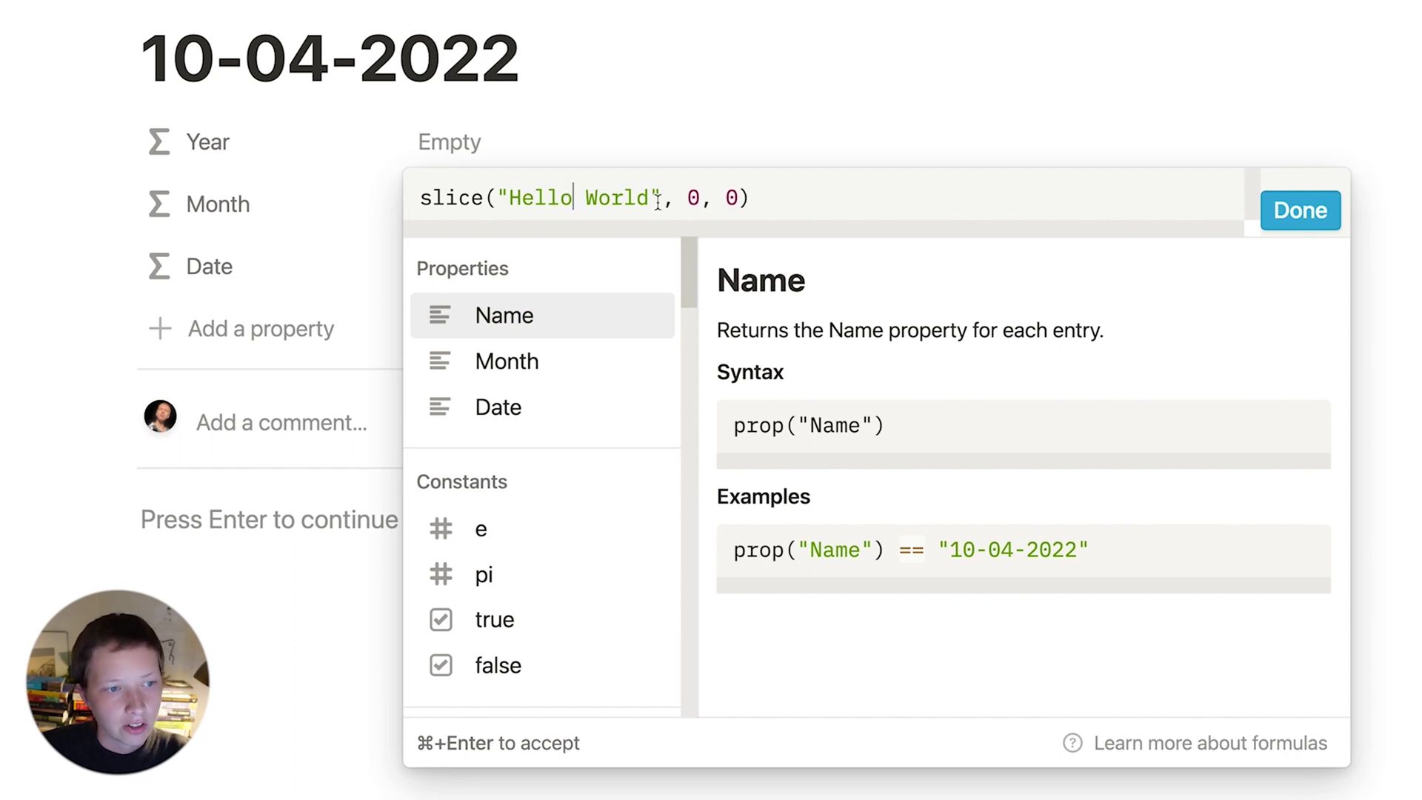
- Change the end value to 5, making slice("Hello World", 0, 5) preview Hello
click(738, 196)
key(BackSpace)
text(5)
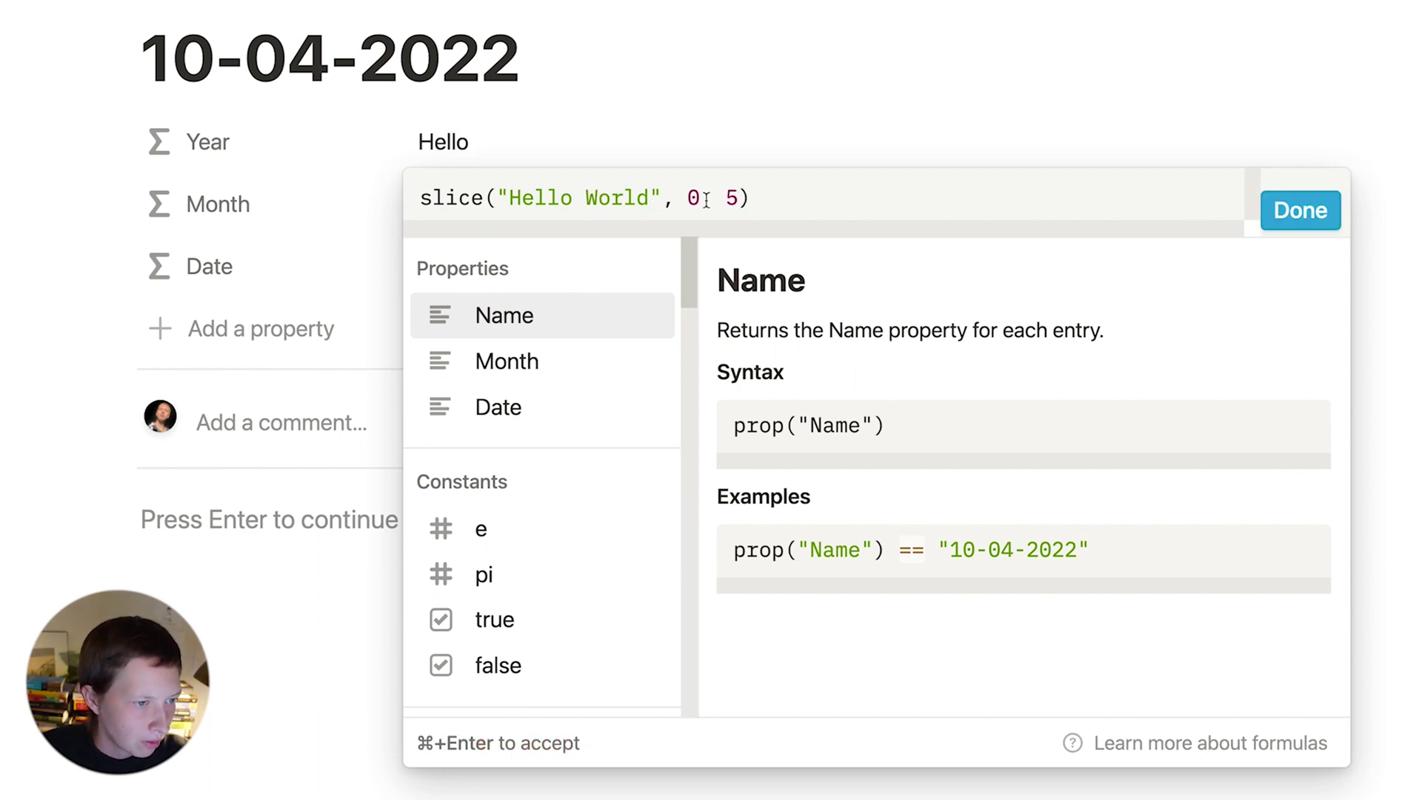
drag(587, 198, 603, 201)
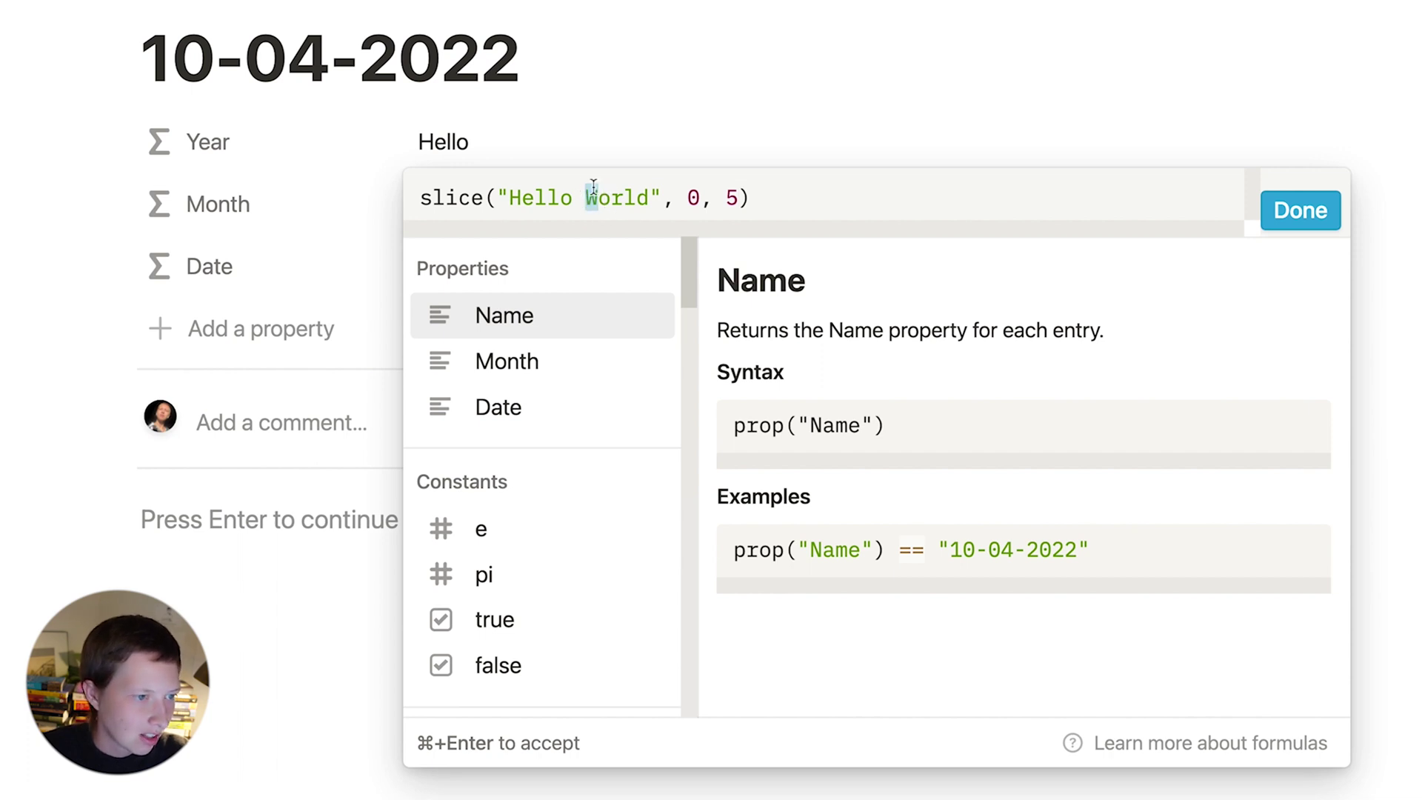
click(697, 197)
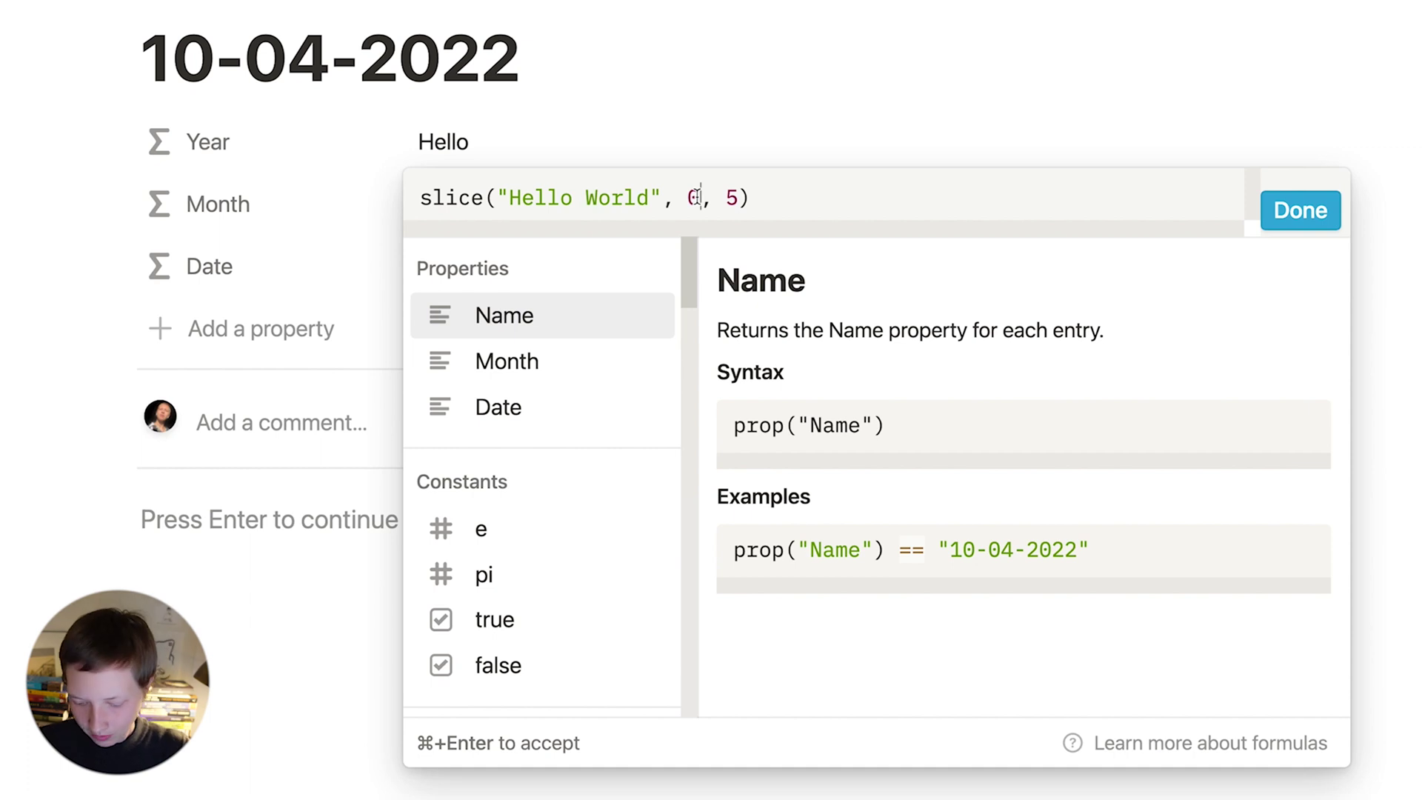
- Set the slice start to 7 and end to 11 to extract World
key(BackSpace)
text(7)
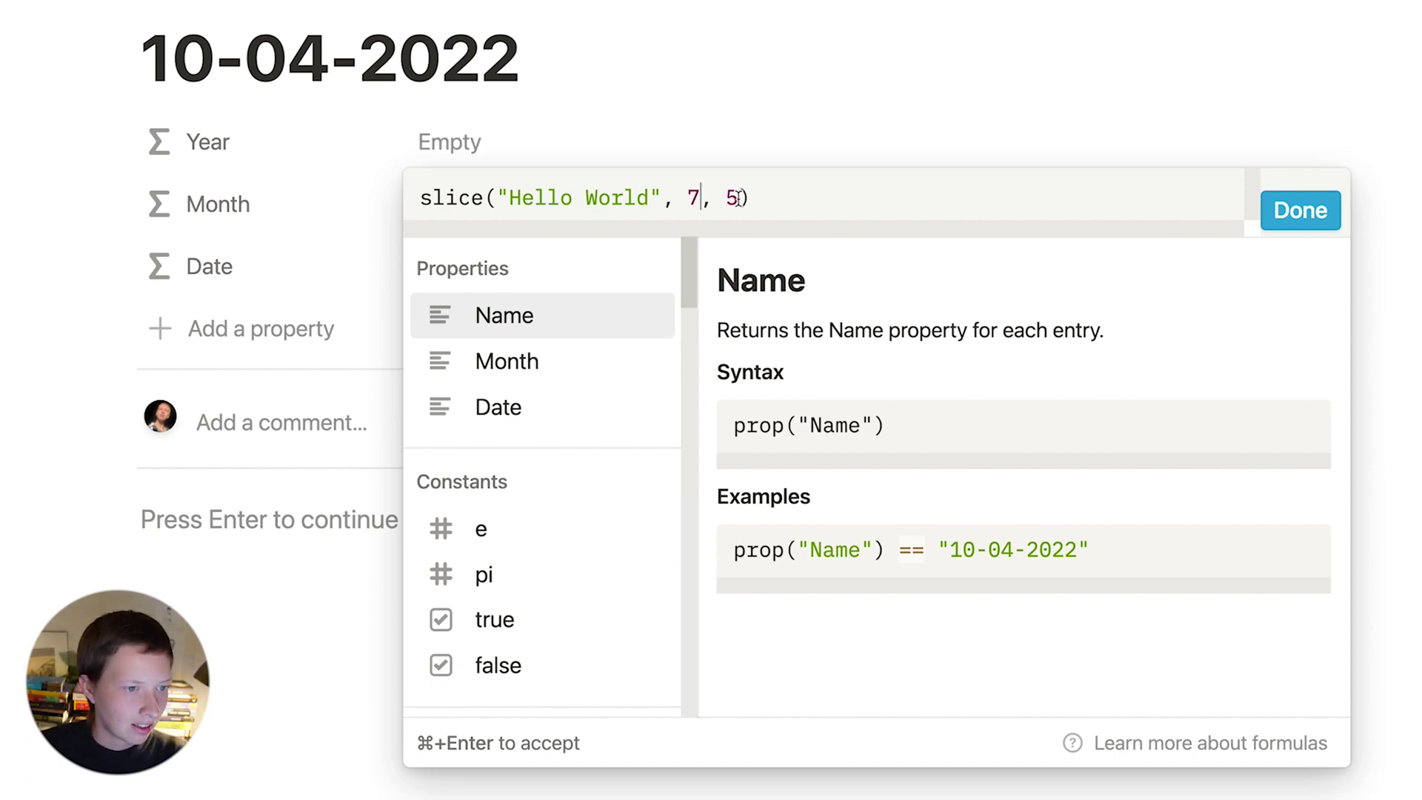
key(BackSpace)
text(11)
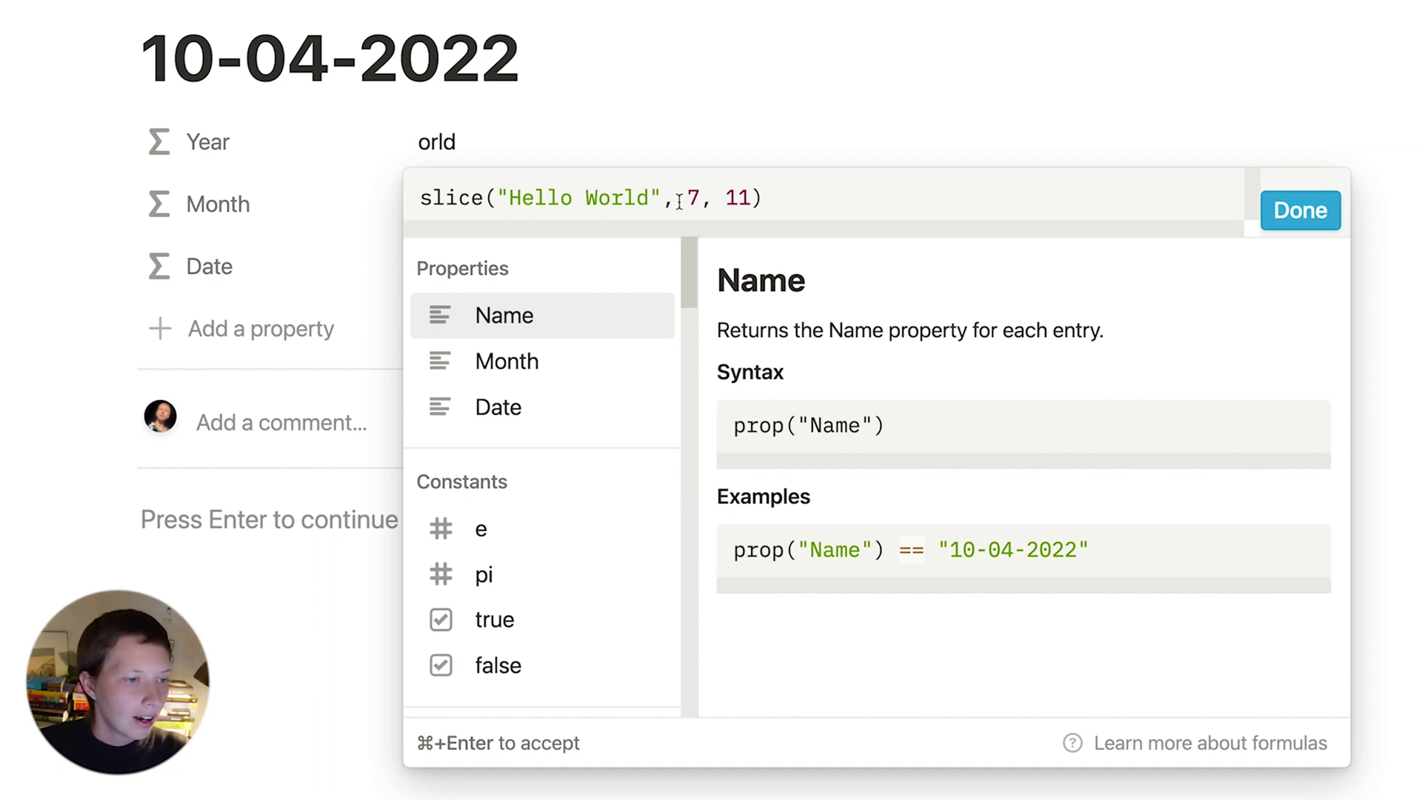
click(639, 198)
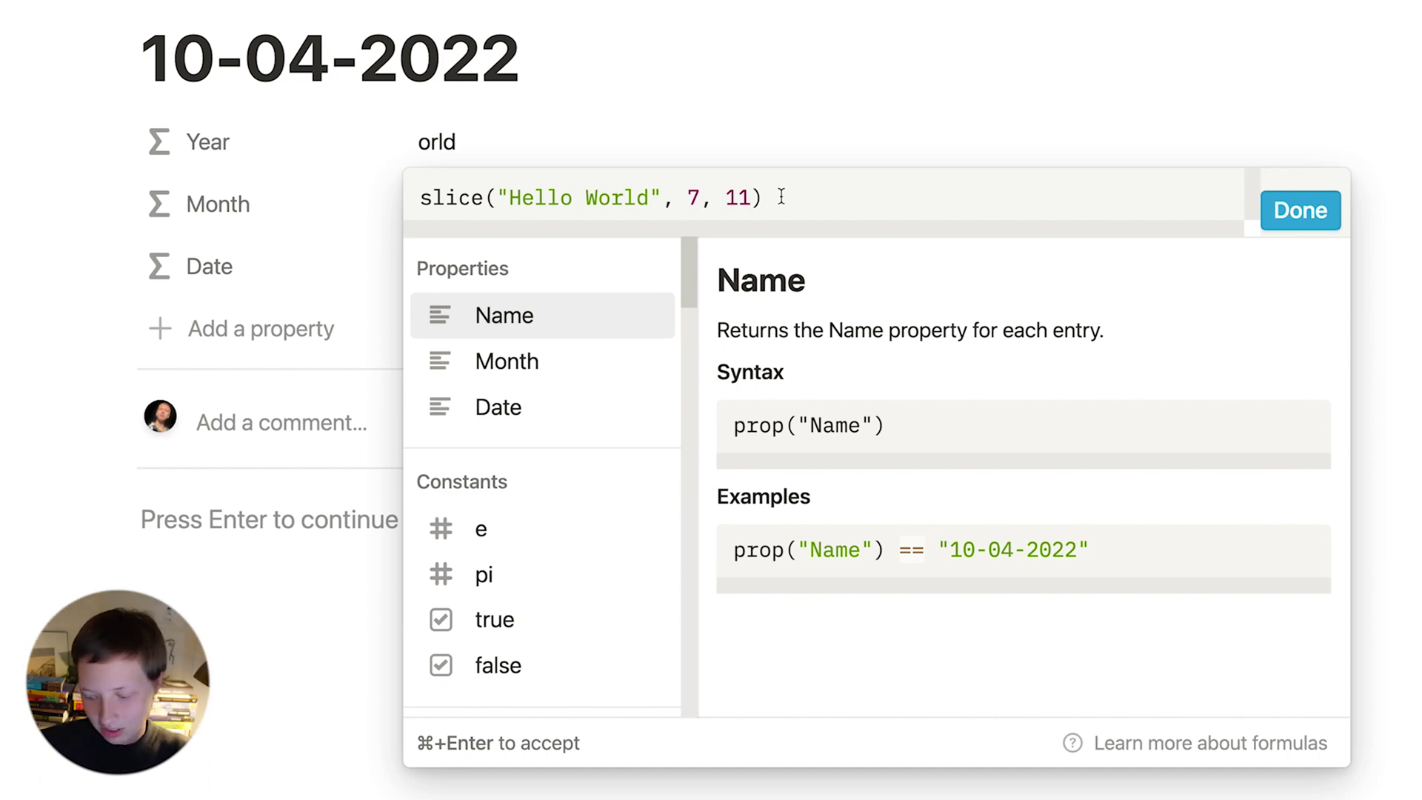
click(572, 197)
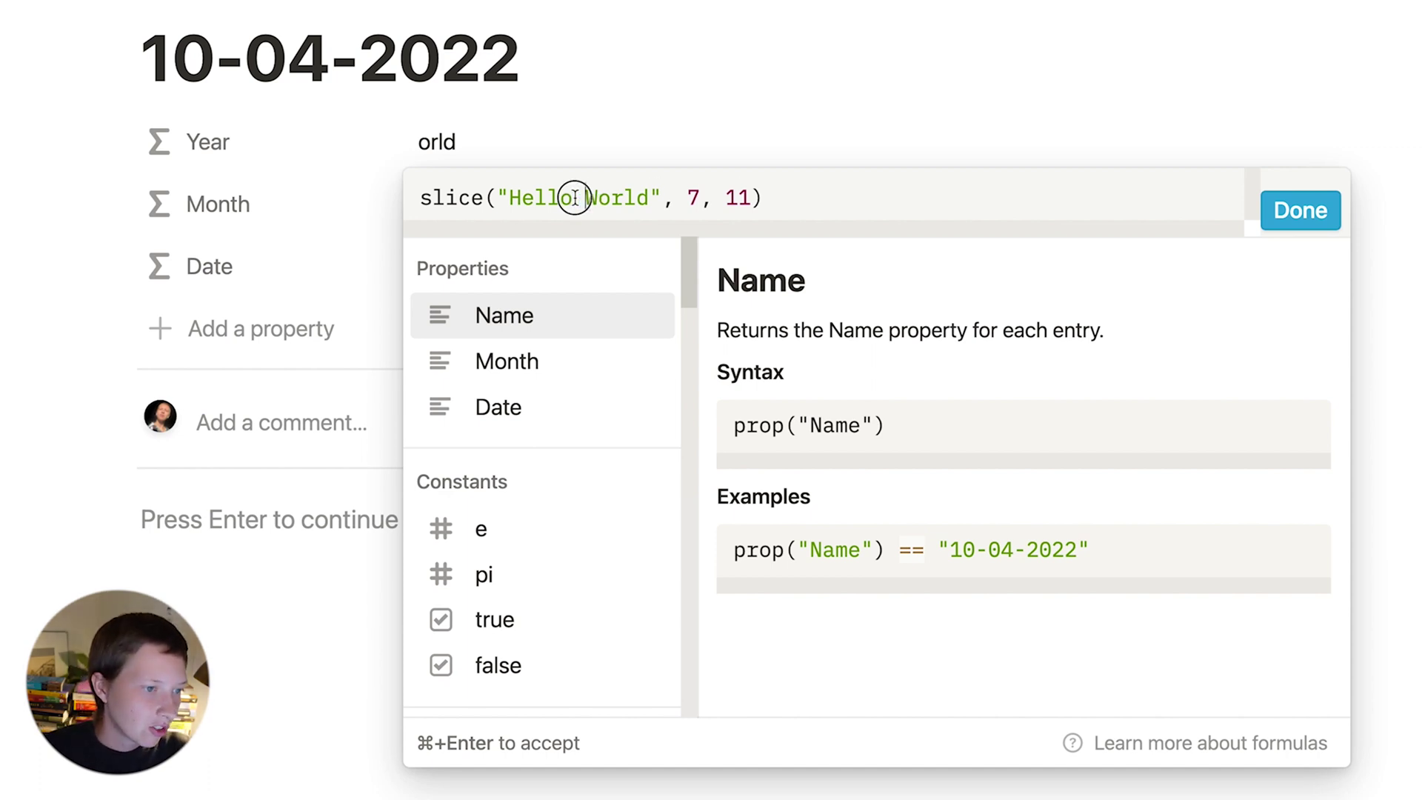
- Change the start value to 6, then to 11
double_click(695, 198)
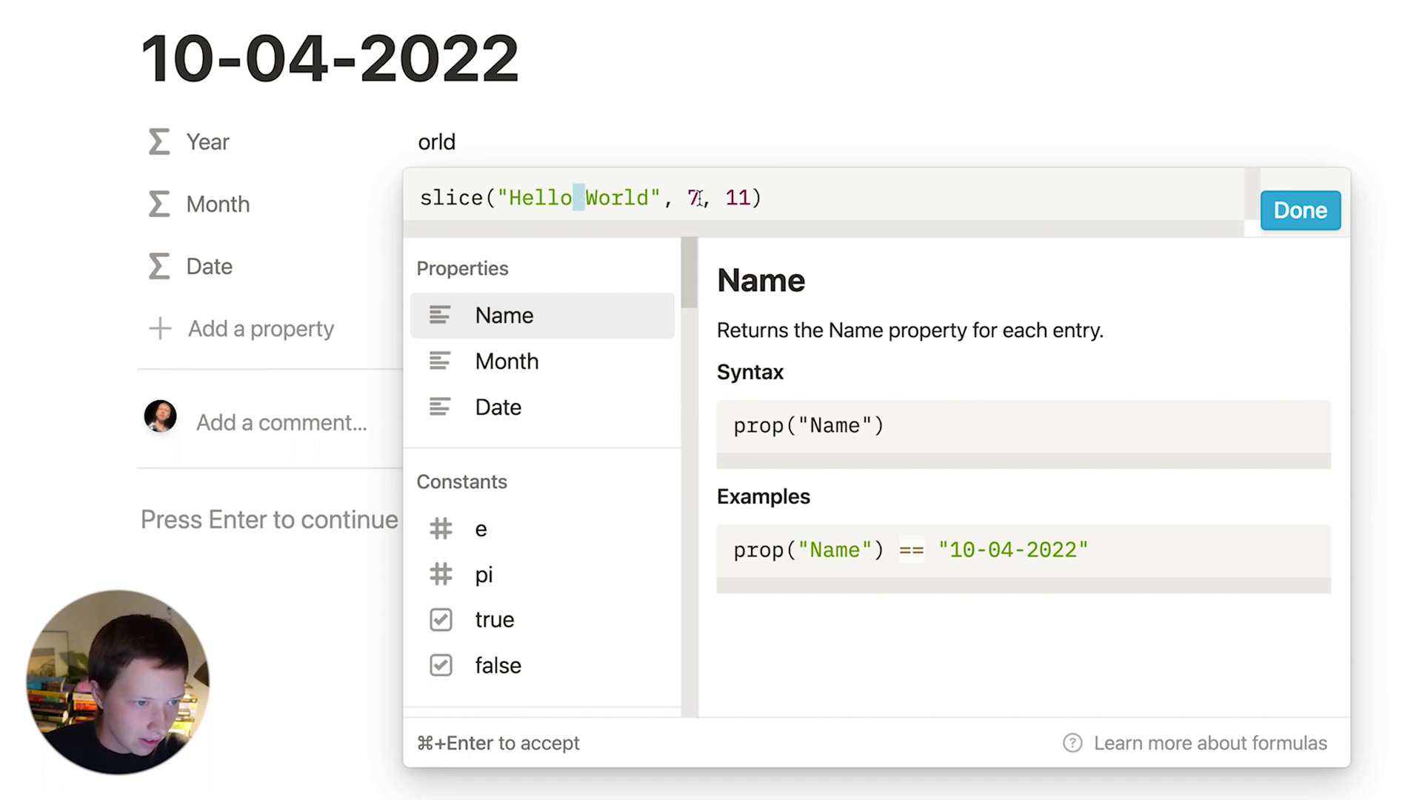
key(BackSpace)
text(6)
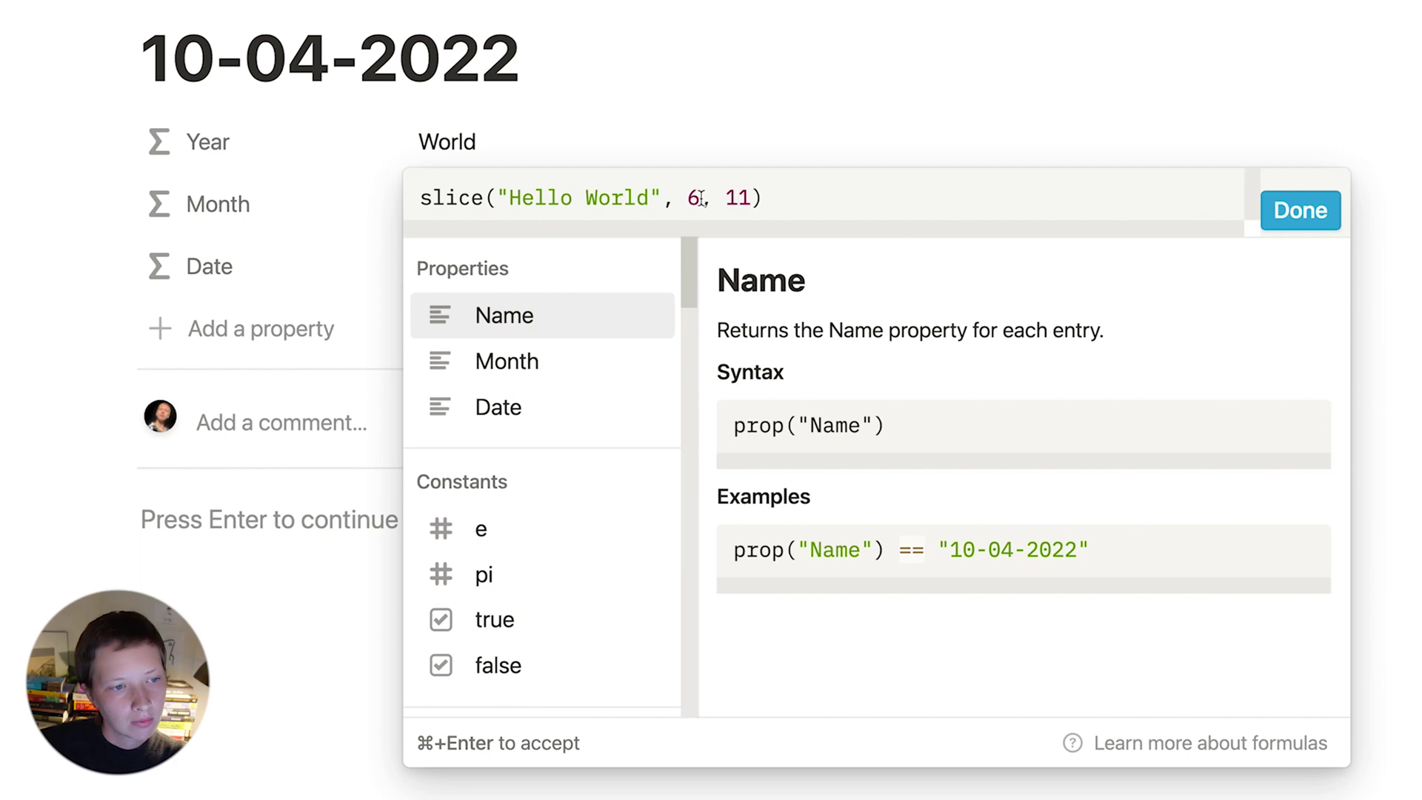
drag(573, 197, 522, 197)
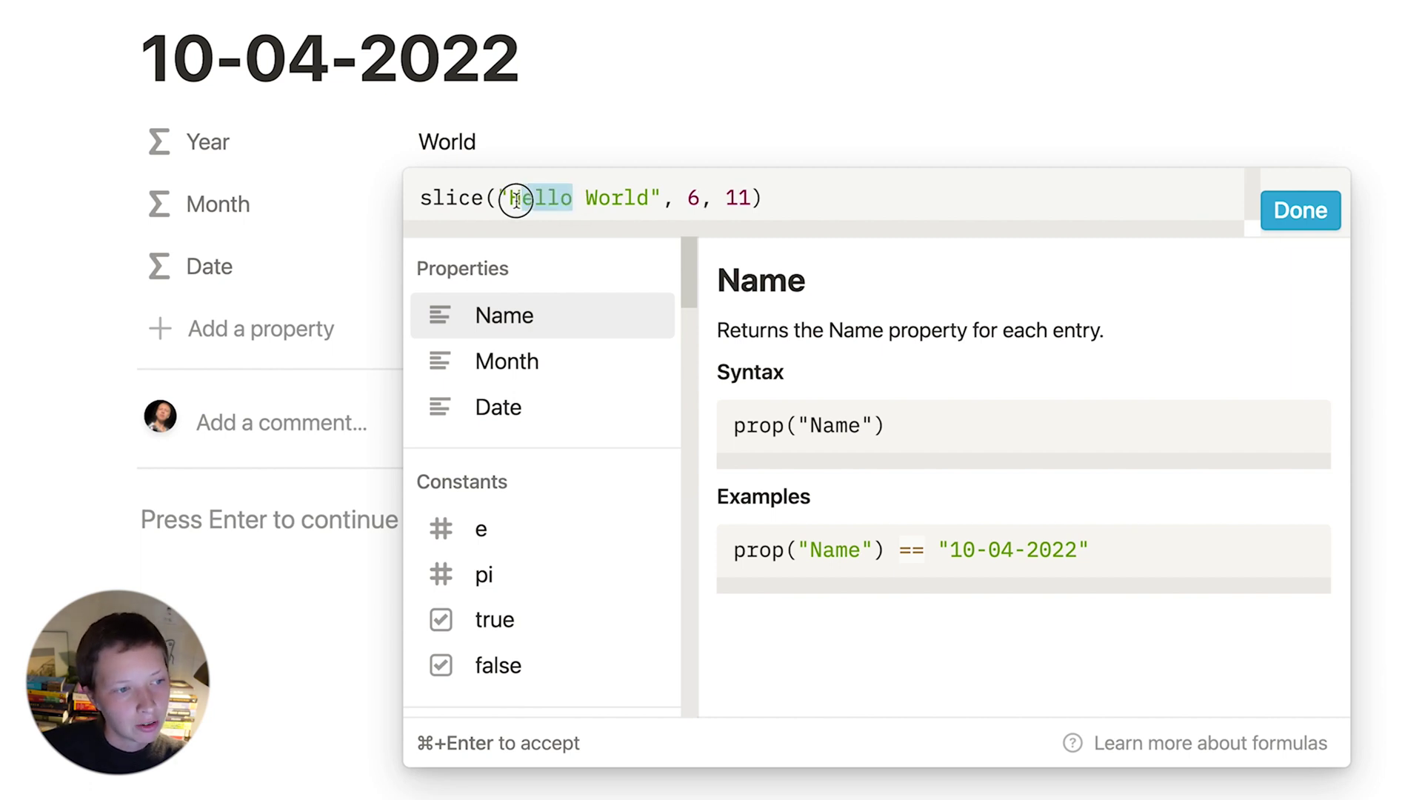
click(700, 200)
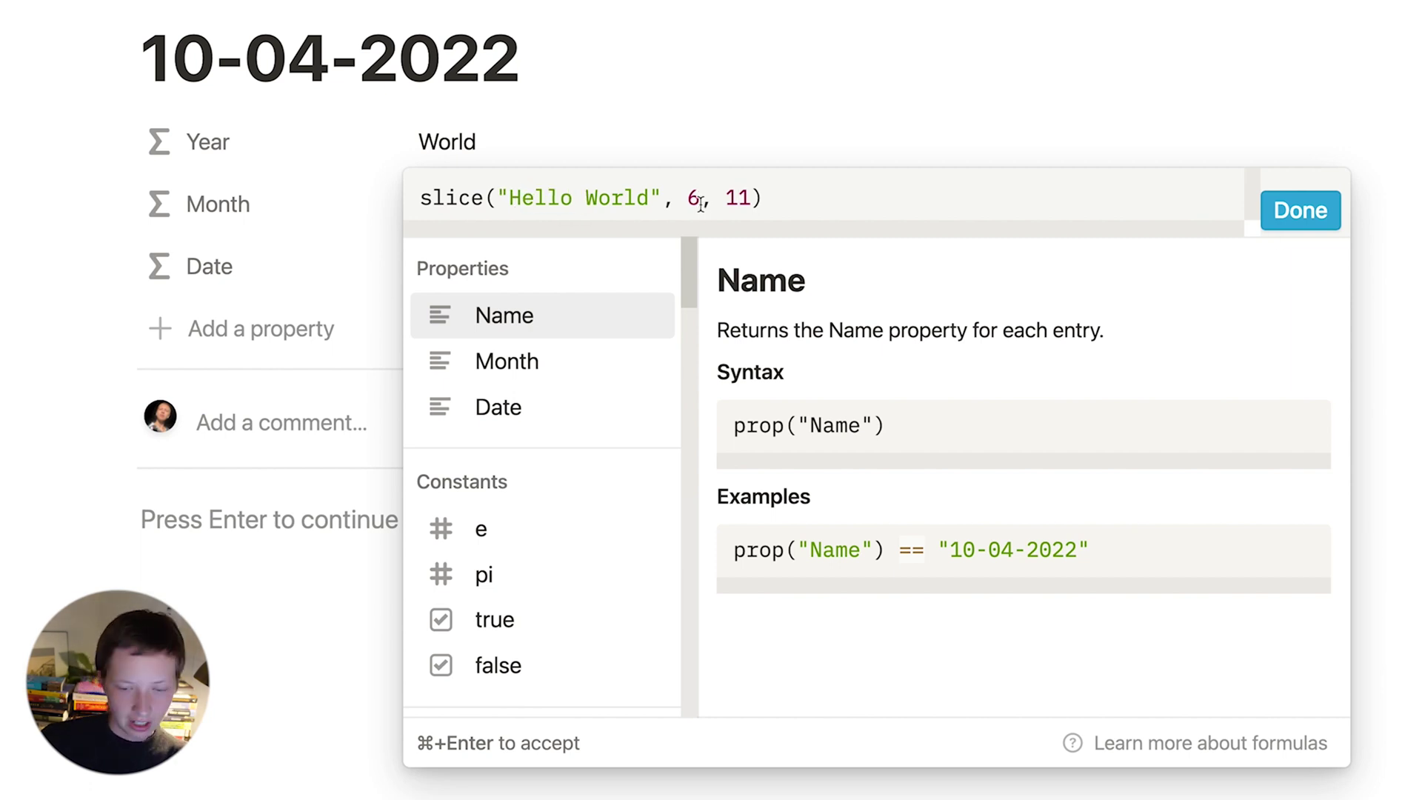
key(BackSpace)
text(11)
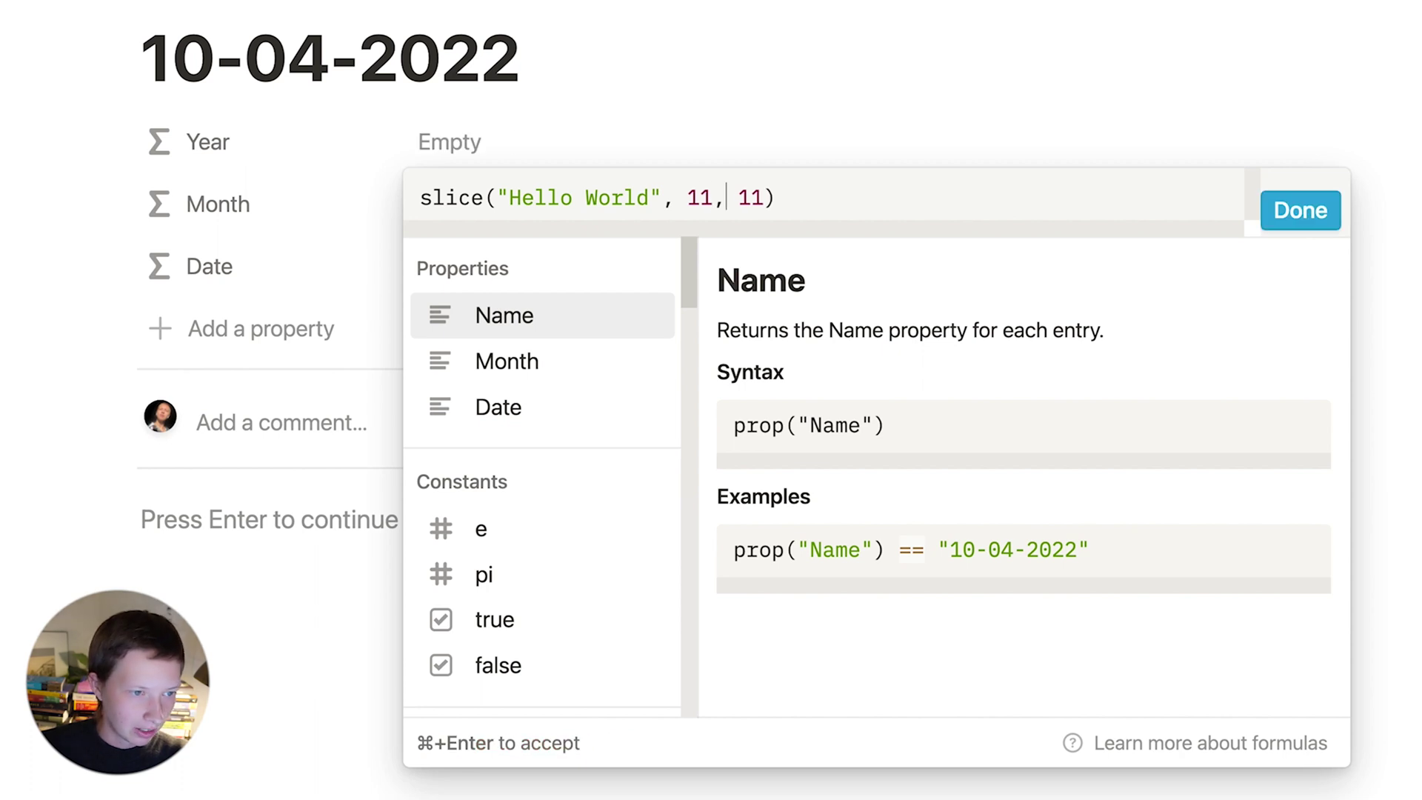
- Set start 1 and end 5, then delete the "Hello World" text
key(BackSpace)
key(BackSpace)
text(,)
key(Right)
key(Right)
key(Right)
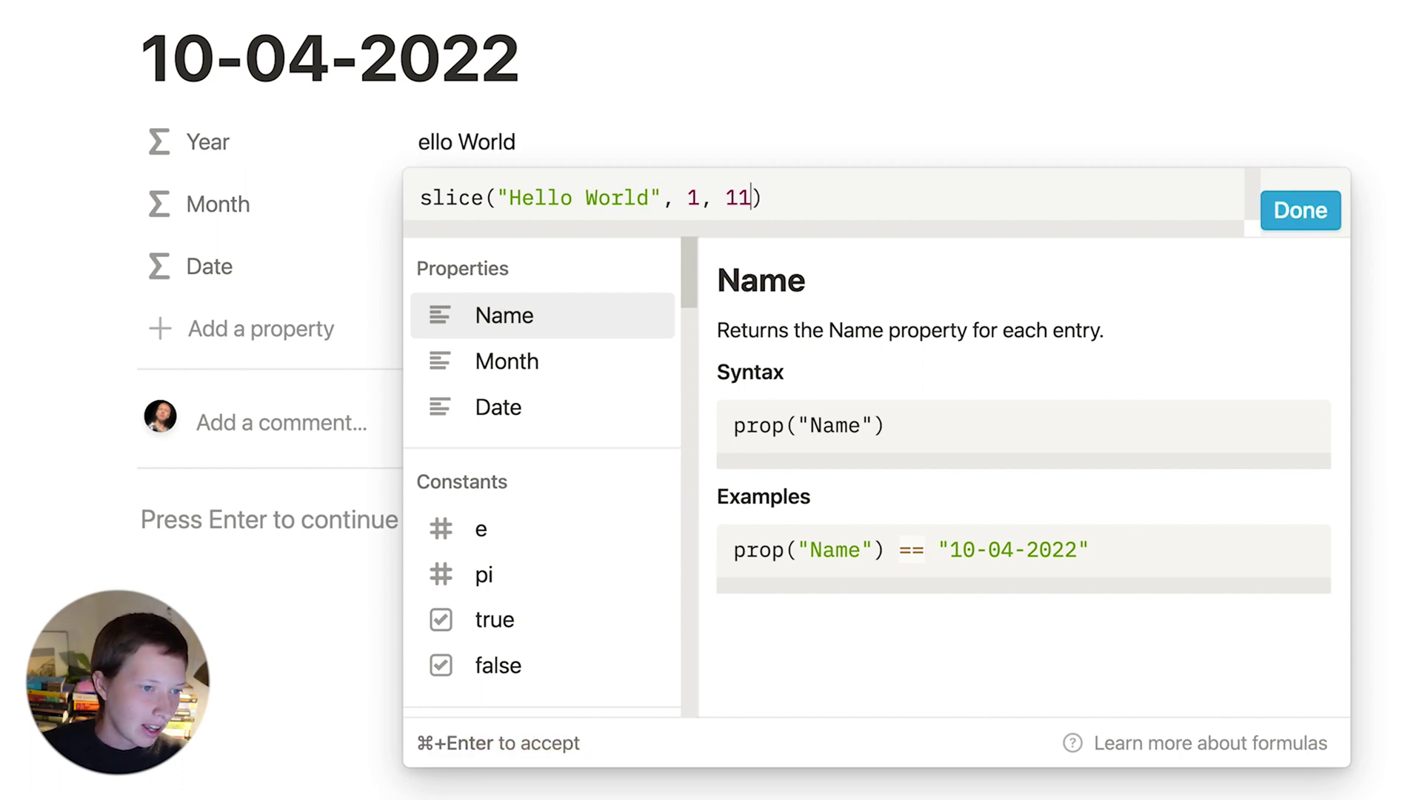
key(BackSpace)
key(BackSpace)
text(5)
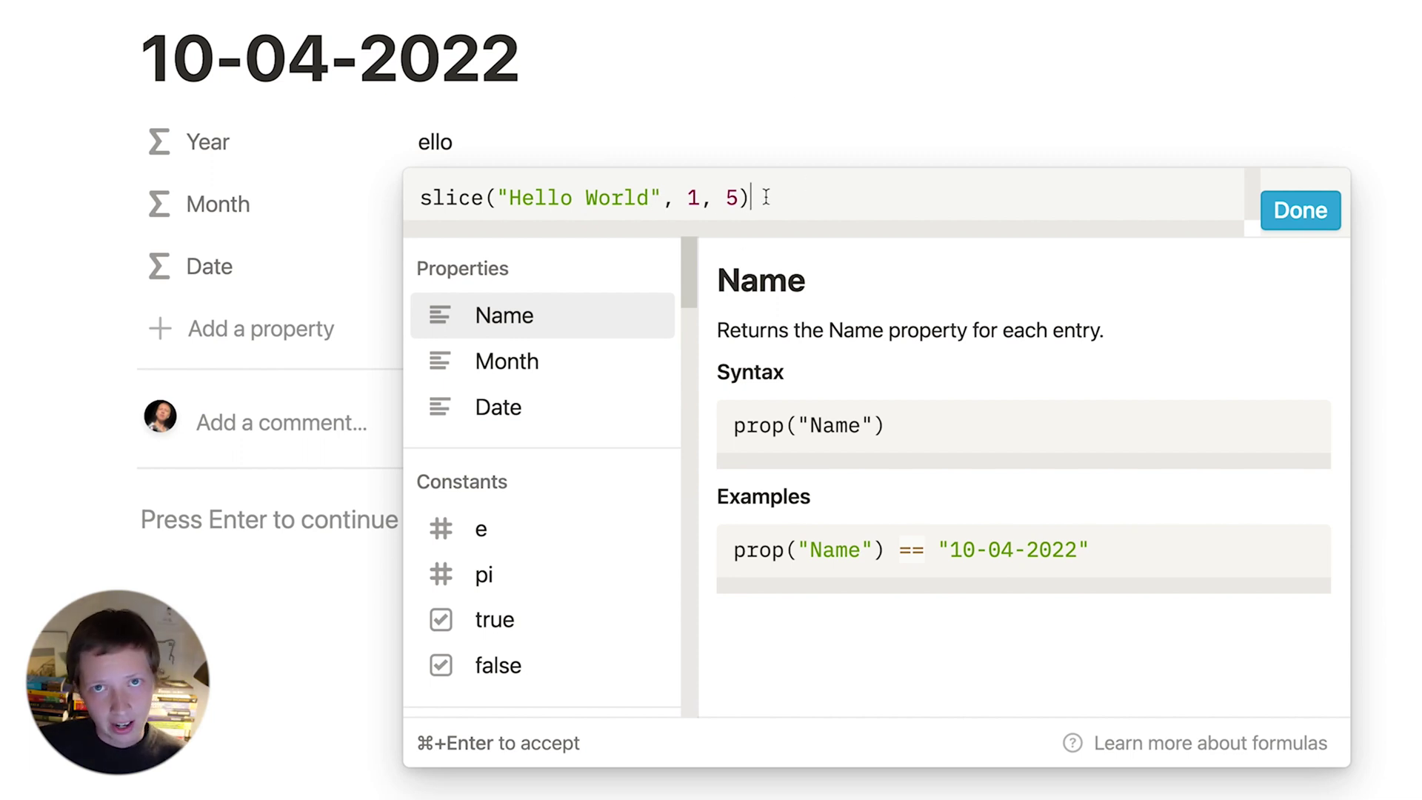
drag(662, 196, 497, 196)
key(BackSpace)
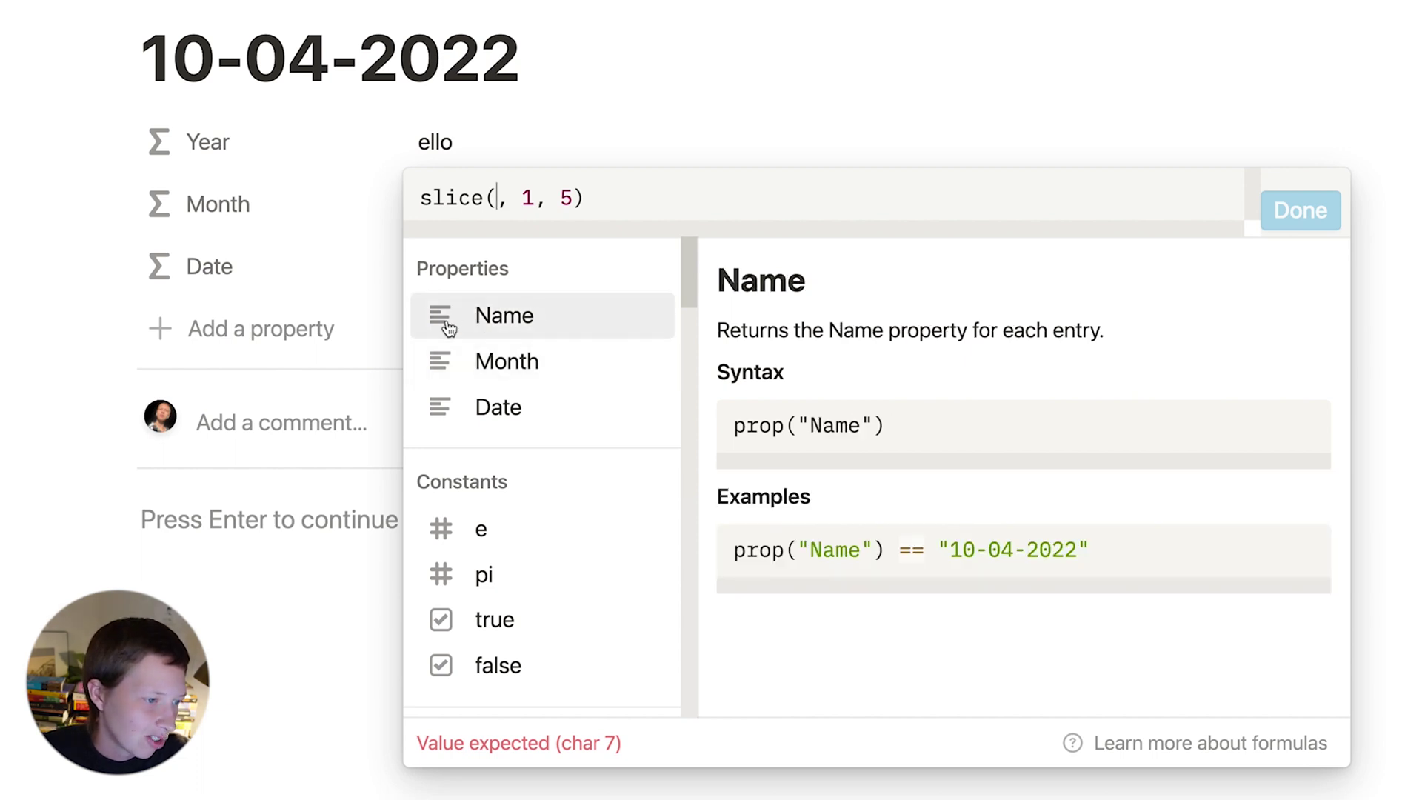
- Insert prop("Name"), set start 6 and drop the end argument so Year shows 2022
click(548, 328)
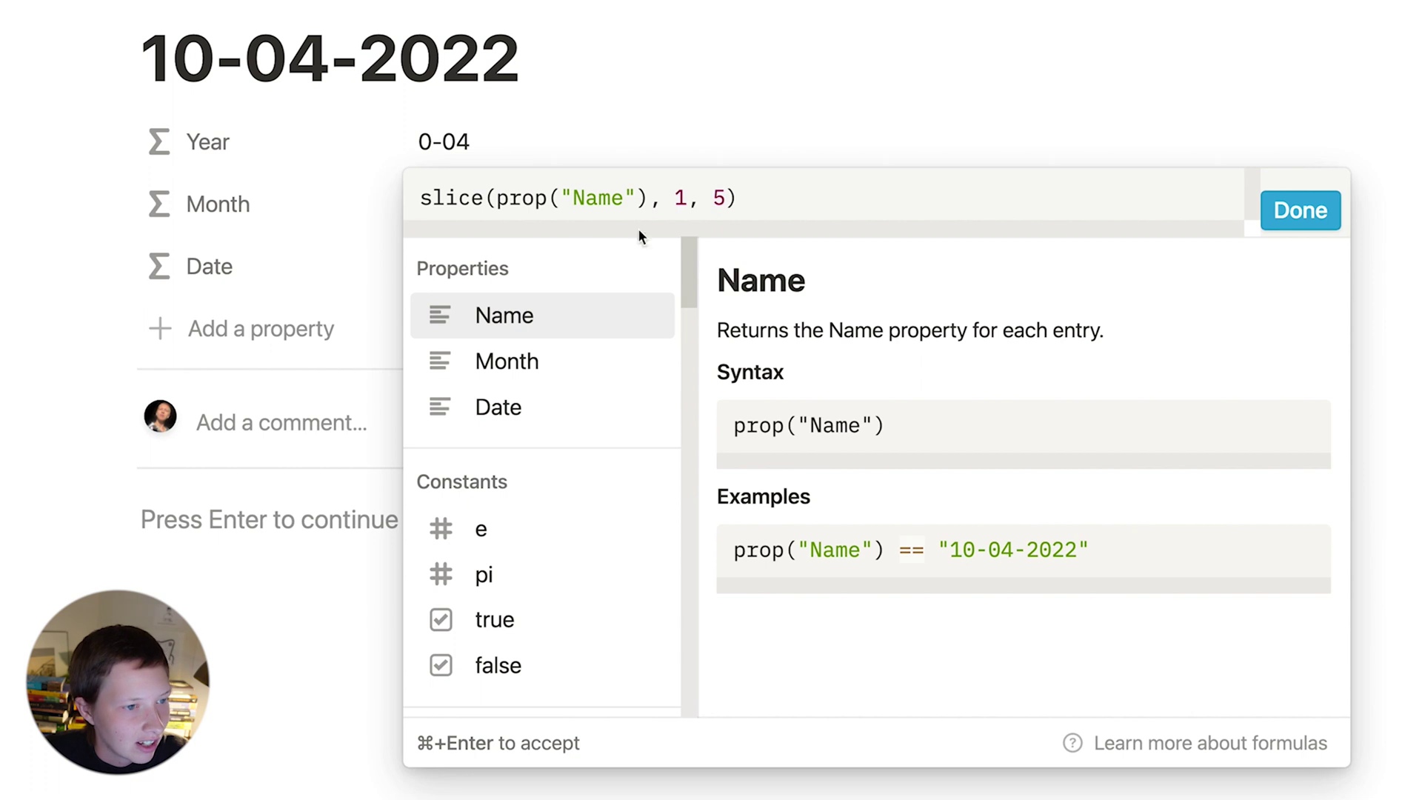
key(BackSpace)
text(6)
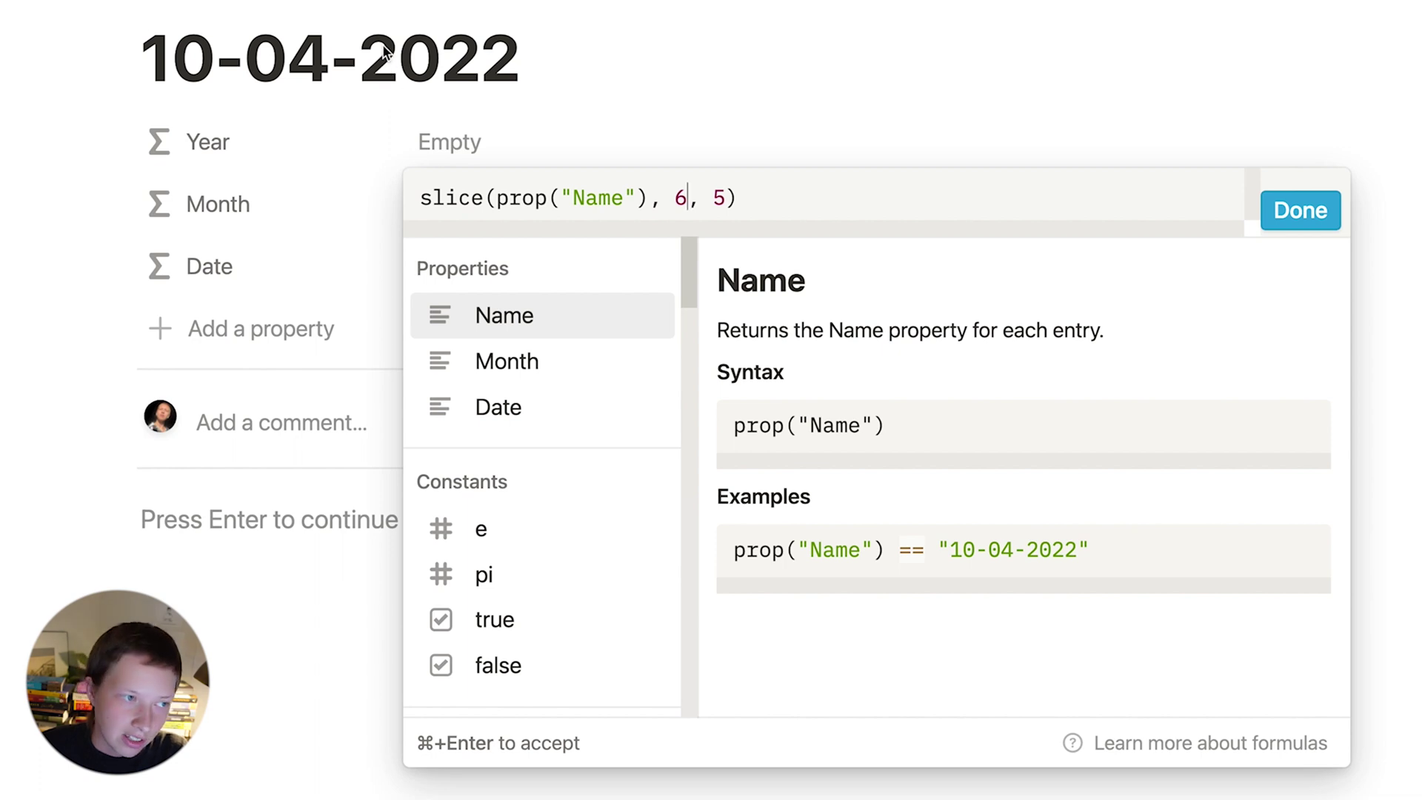
click(726, 197)
key(BackSpace)
text(10)
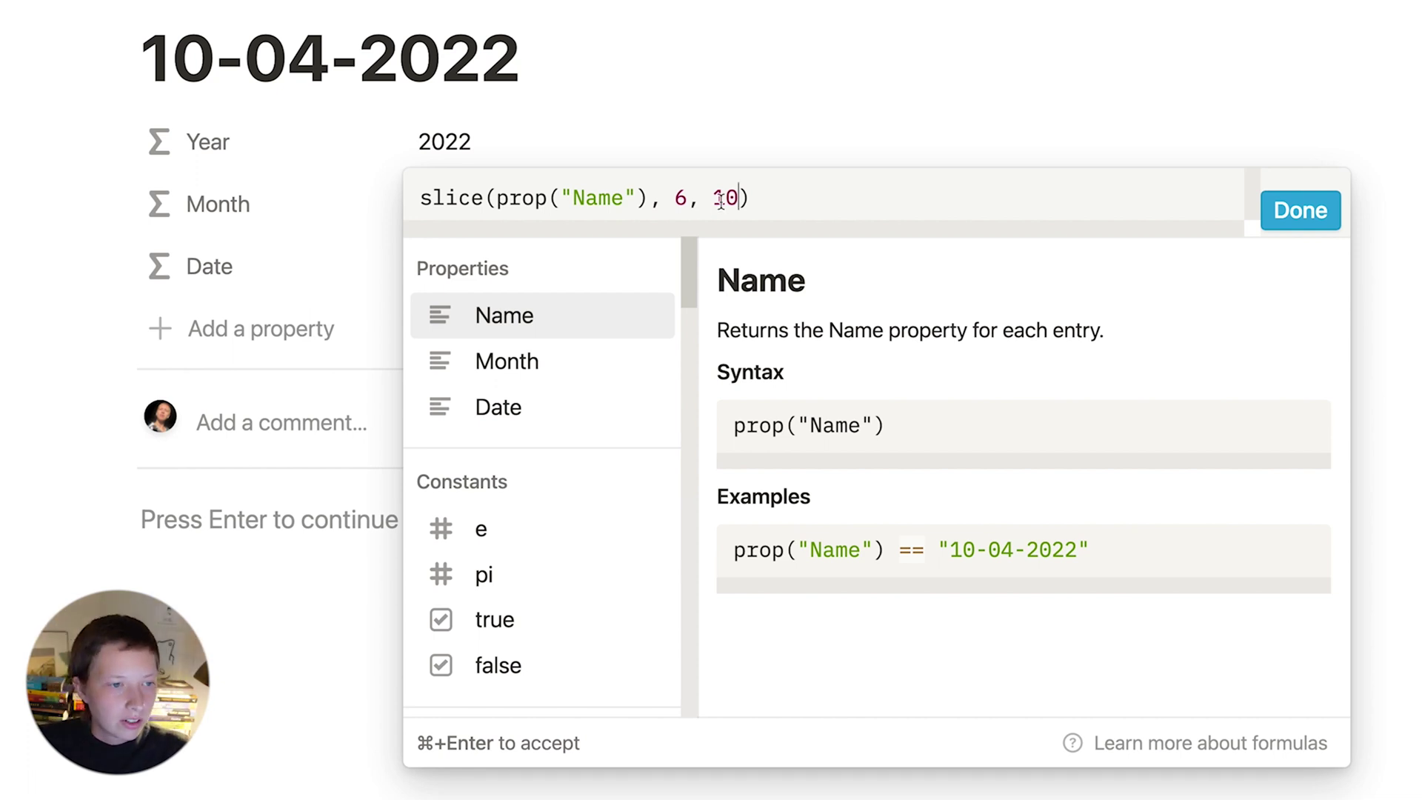
key(BackSpace)
key(BackSpace)
key(BackSpace)
key(BackSpace)
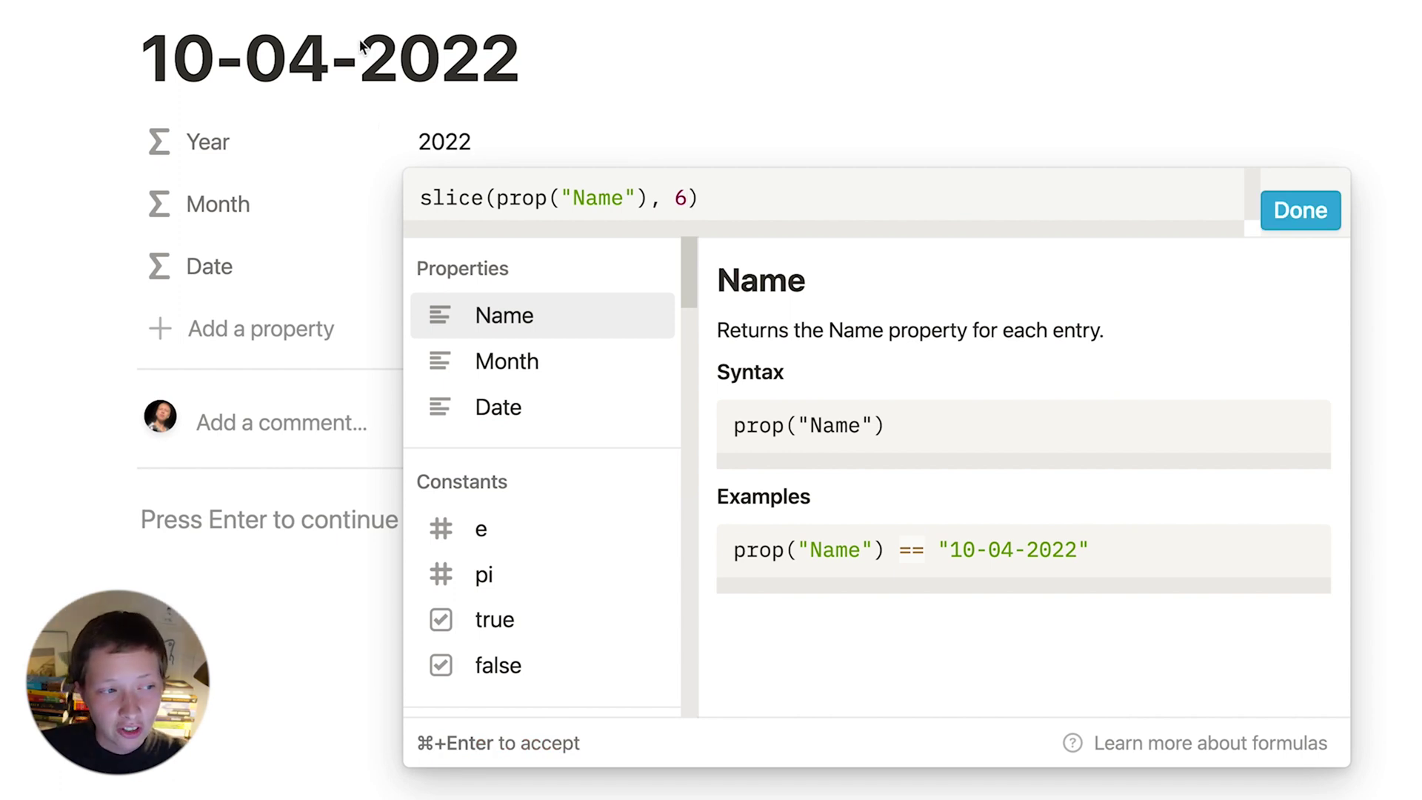
mouse_move(335, 80)
mouse_down()
mouse_move(438, 33)
mouse_move(542, 30)
mouse_up()
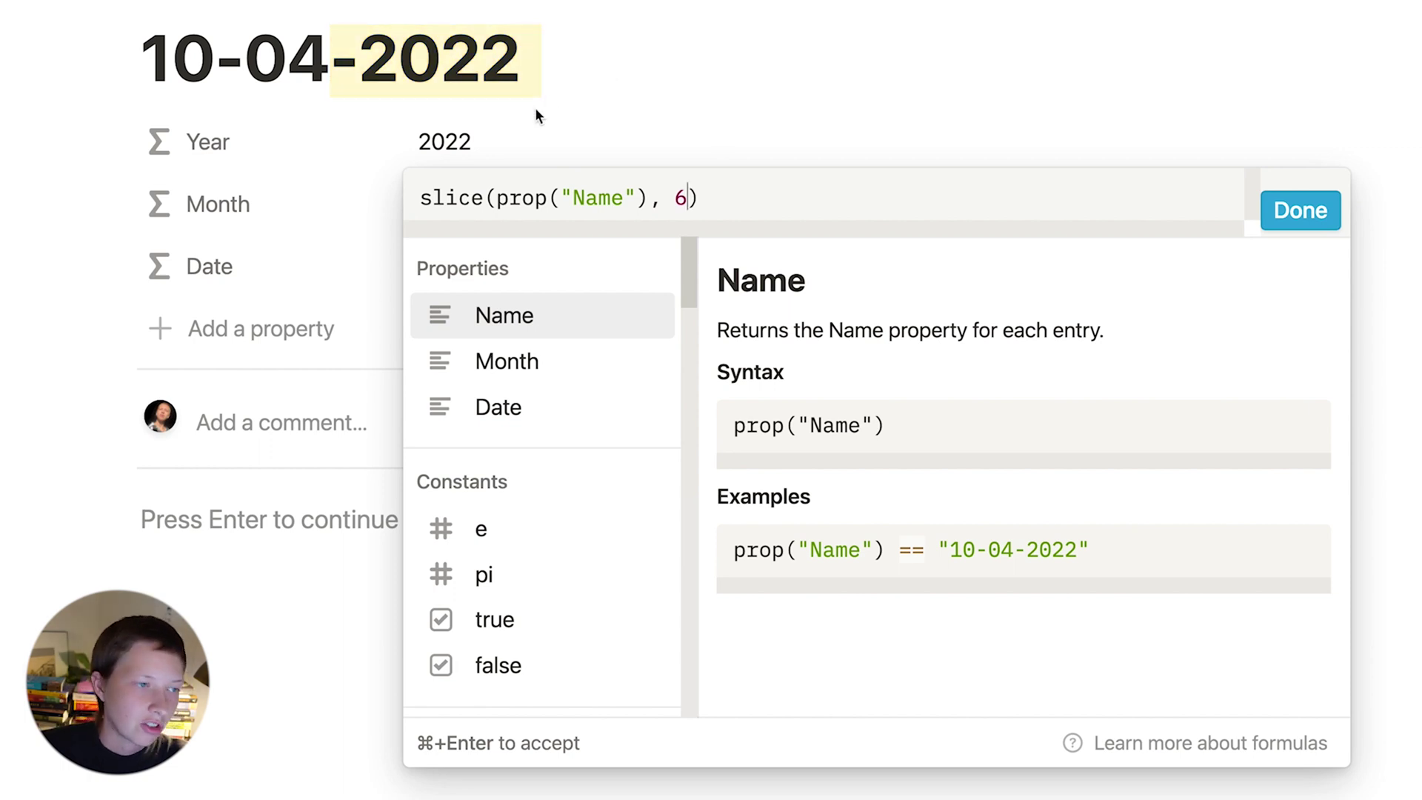
- Wrap the Year formula in toNumber() and confirm it
click(419, 200)
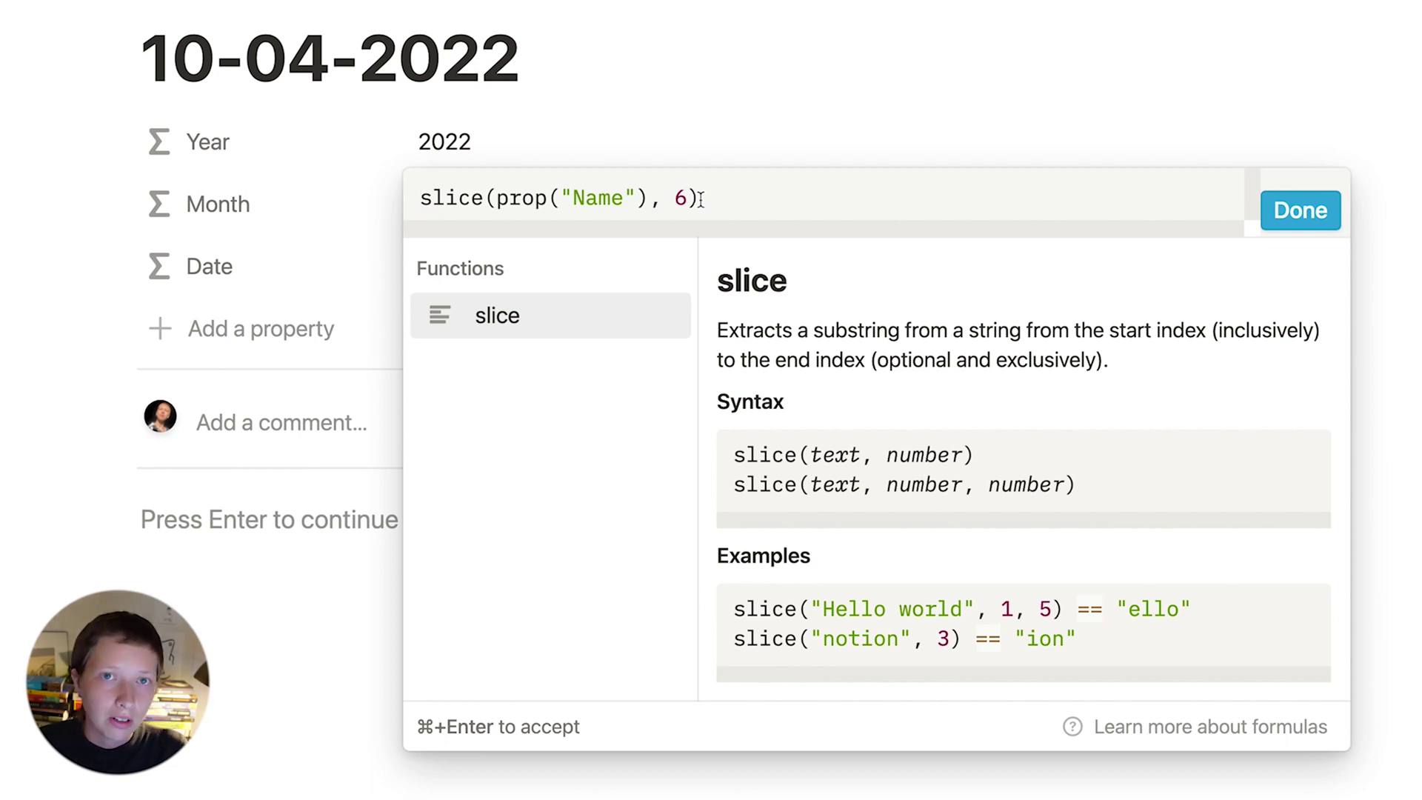
text(toNum)
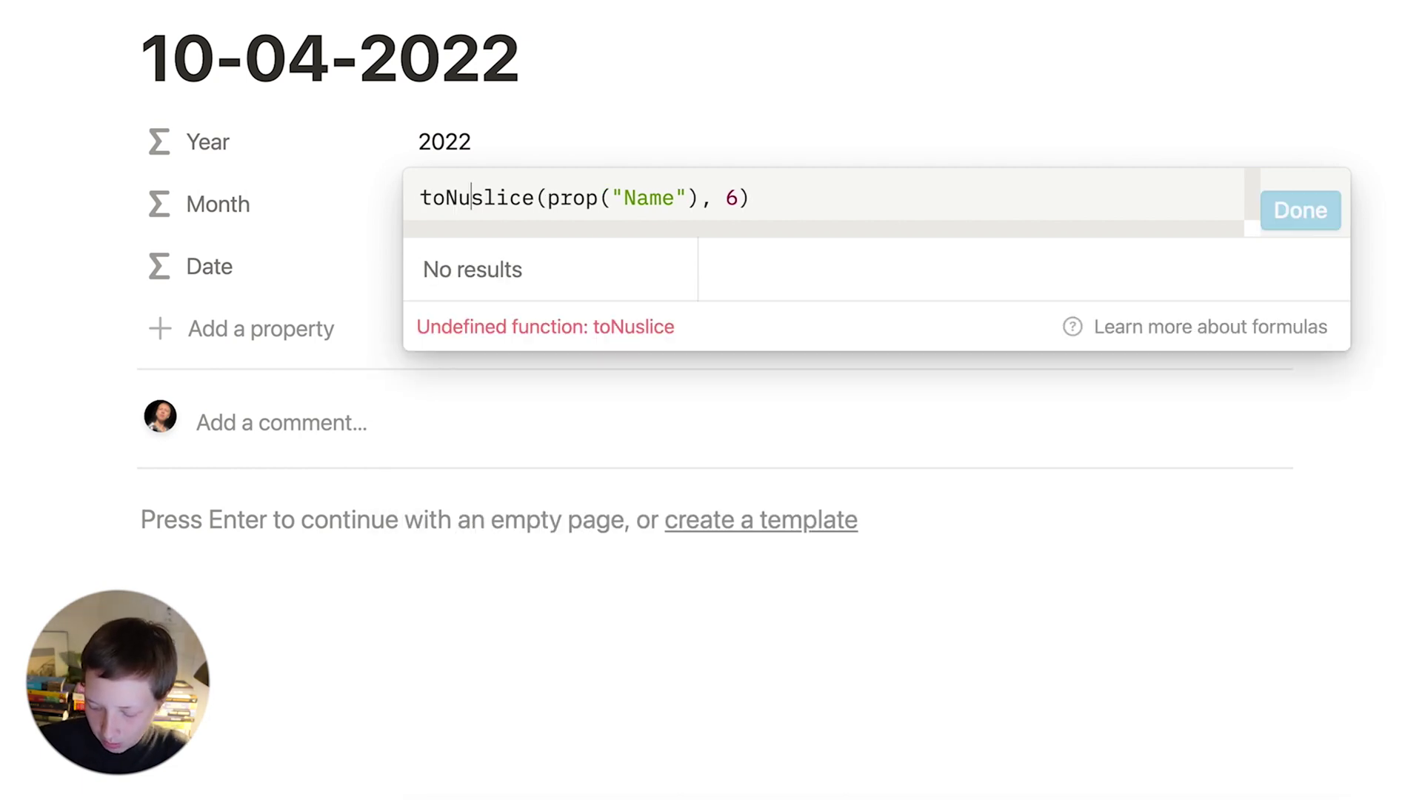
text(ber()
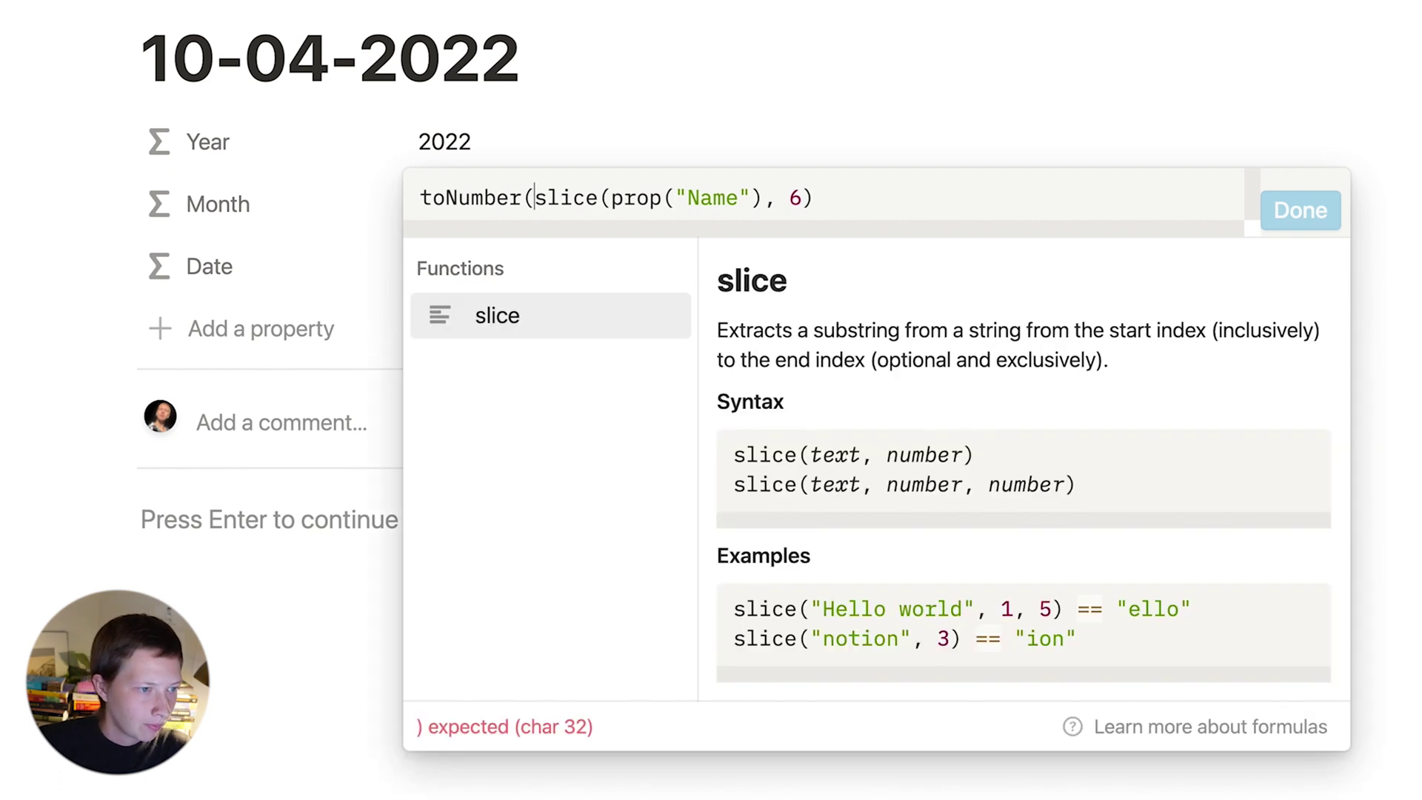
click(523, 198)
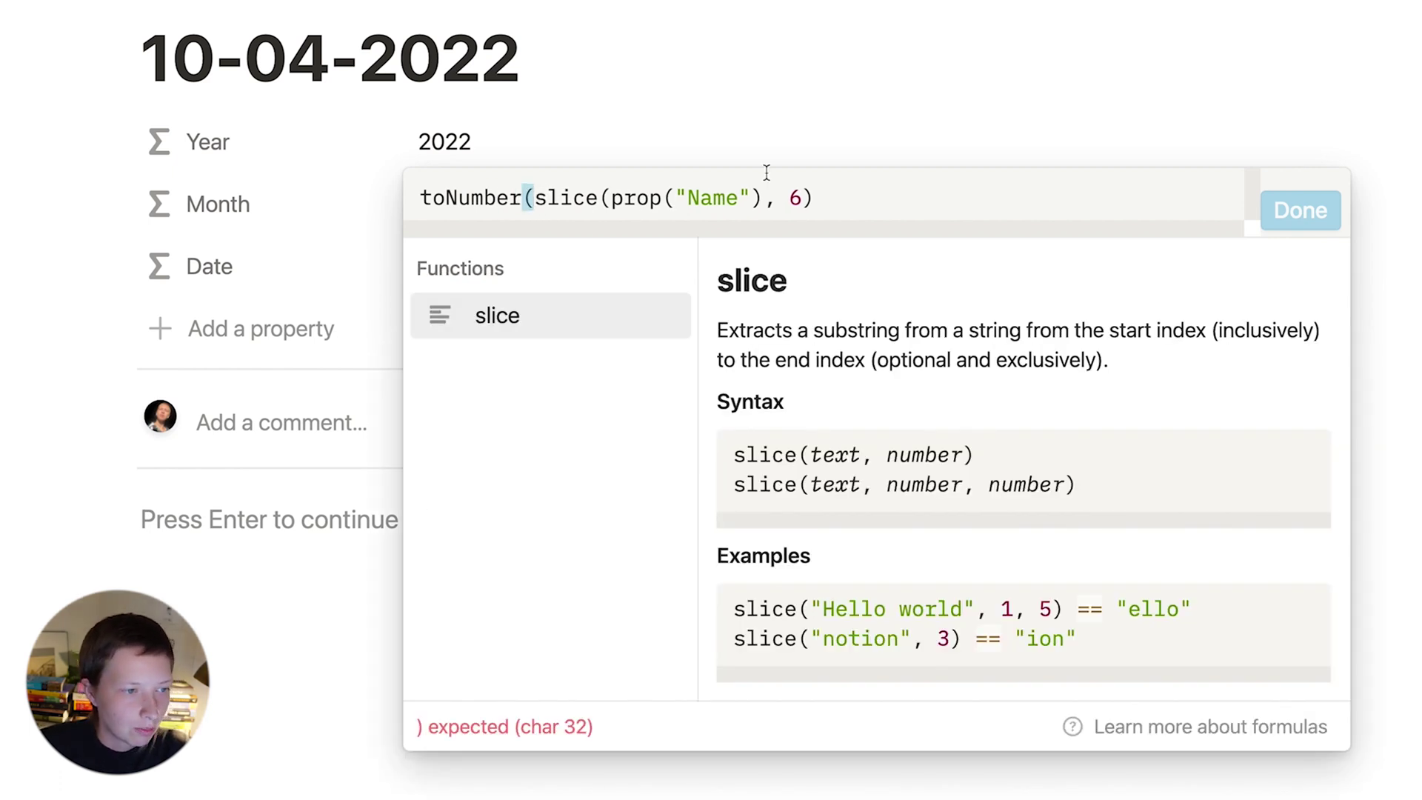
click(858, 198)
text())
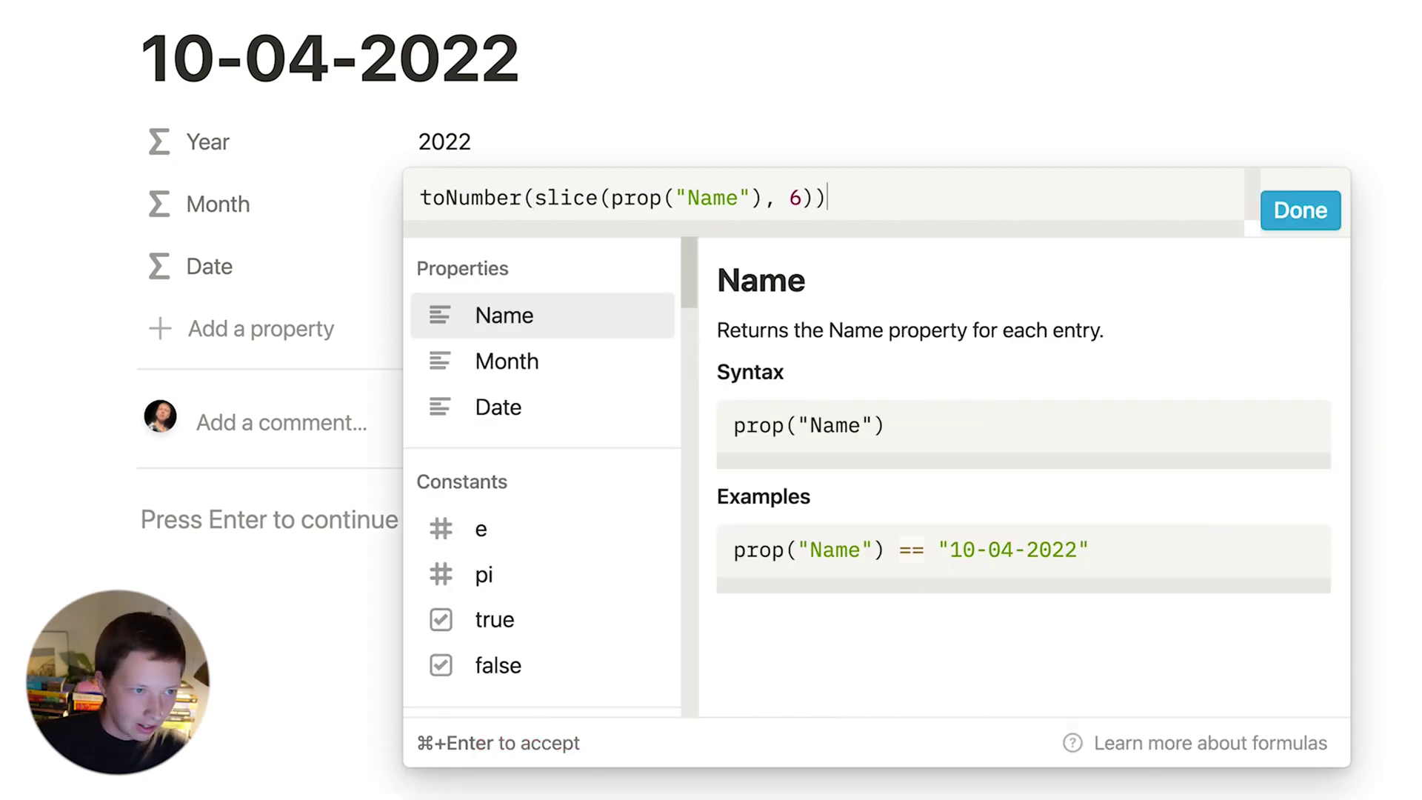
click(1323, 221)
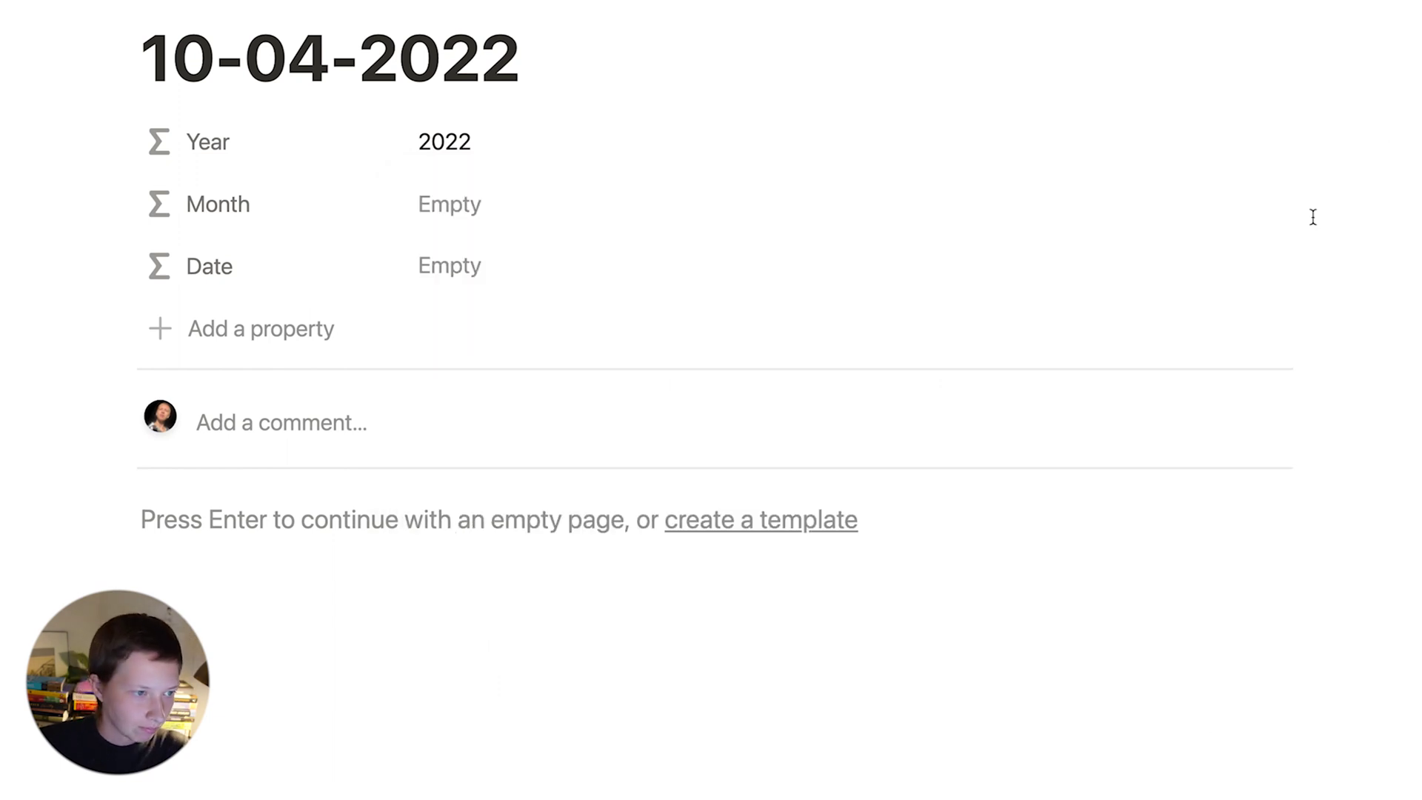
- Enter slice(prop("Name"), 0, 2) as the Month formula
click(522, 224)
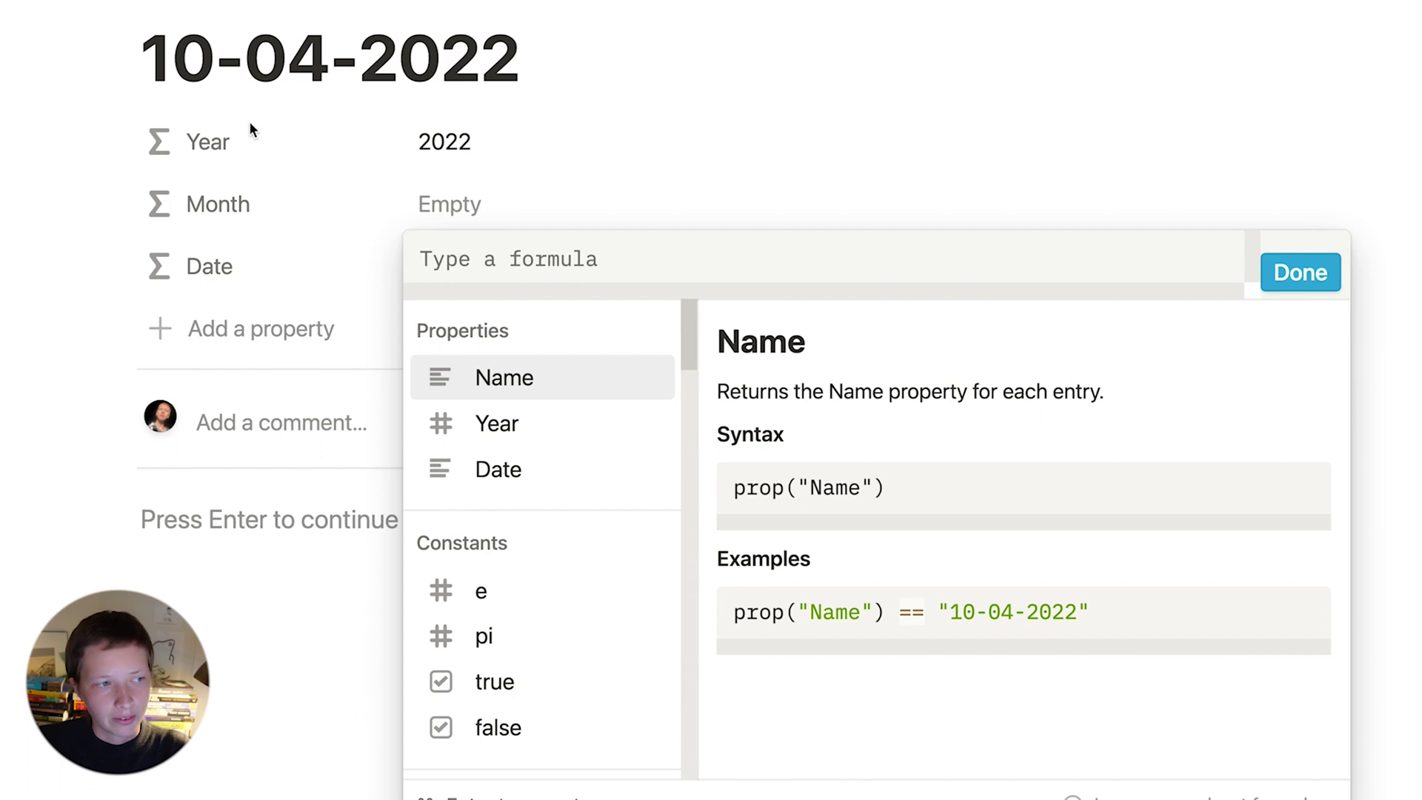
text(slice()
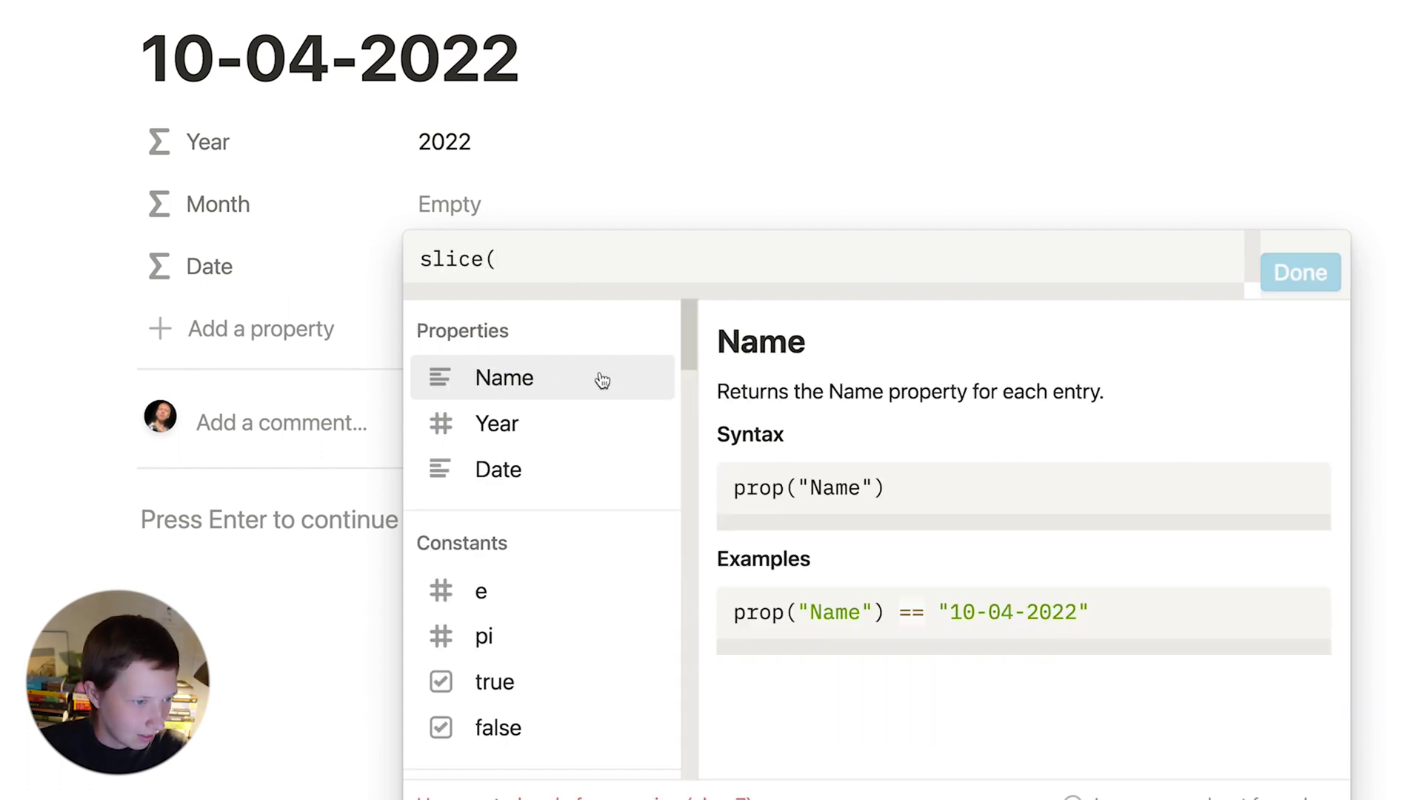
click(602, 380)
text(, )
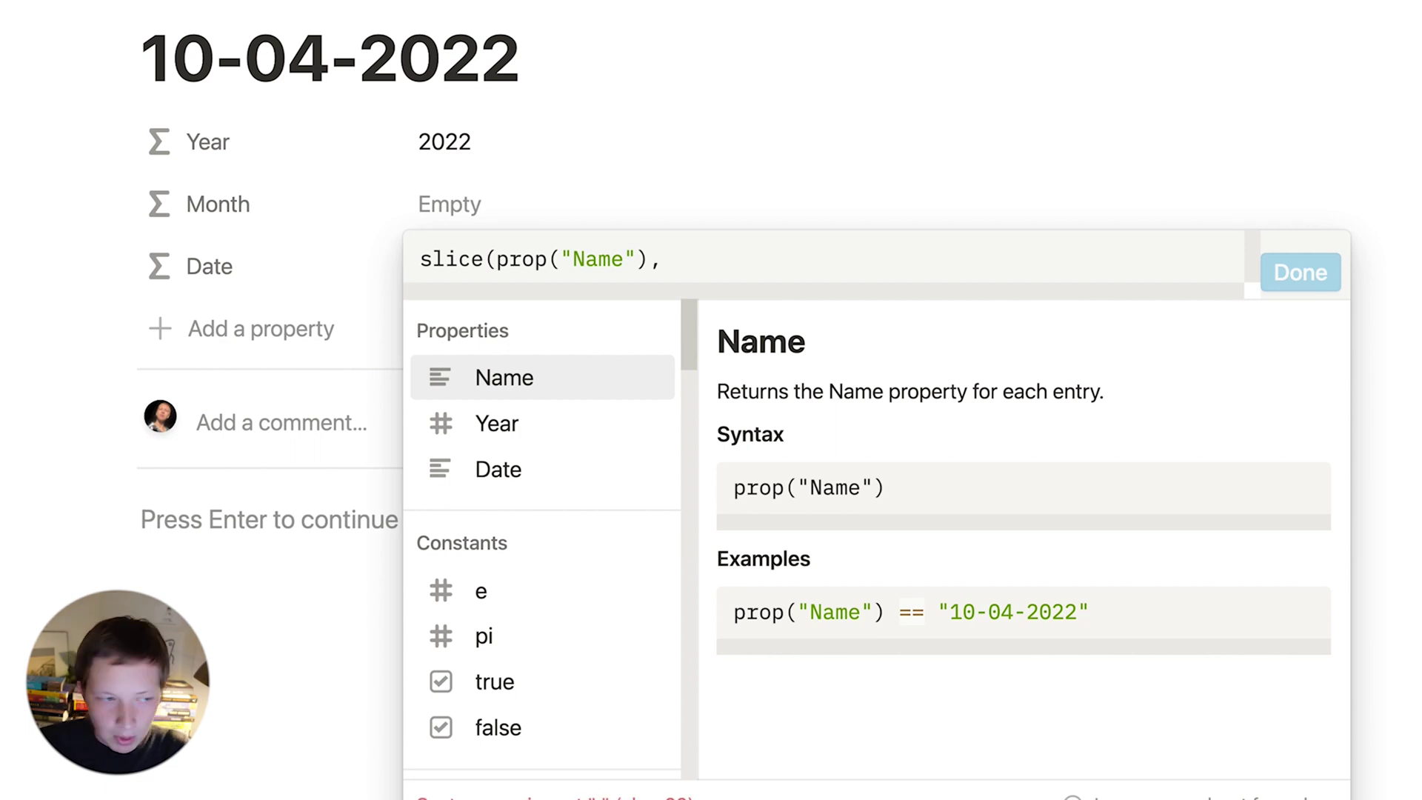
text(0, )
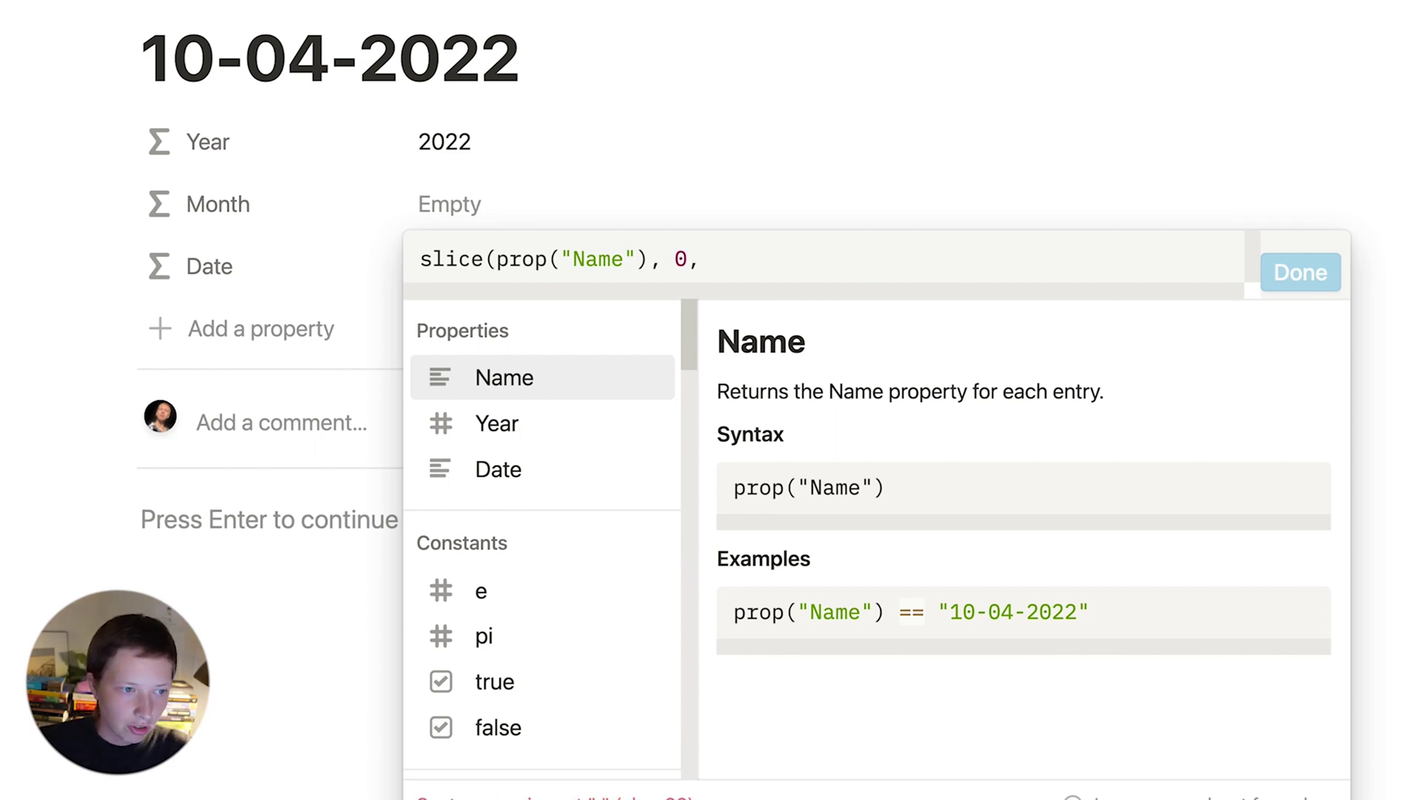
text(2))
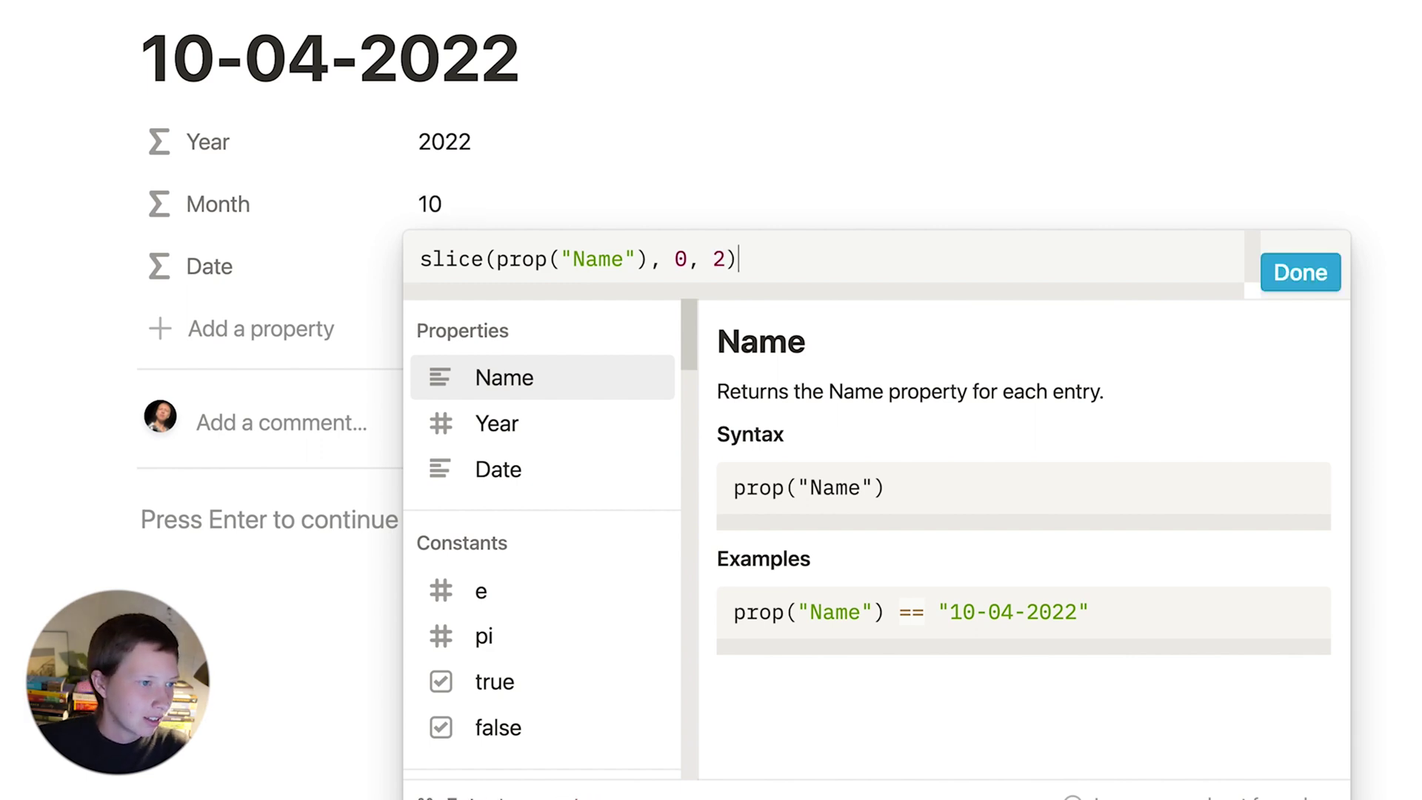
- Wrap the Month formula in toNumber() and confirm it, showing 10
click(420, 259)
text(toNumber()
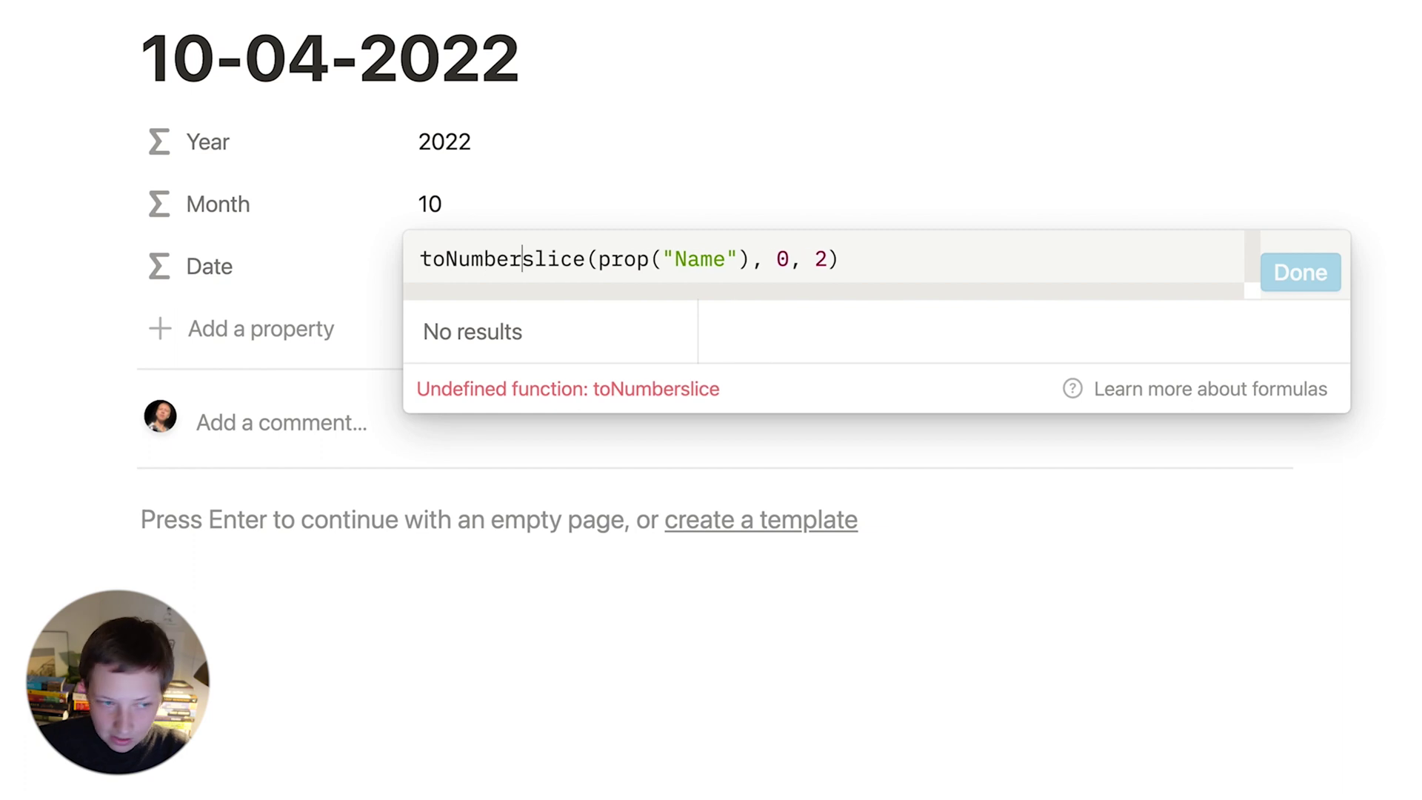
click(914, 270)
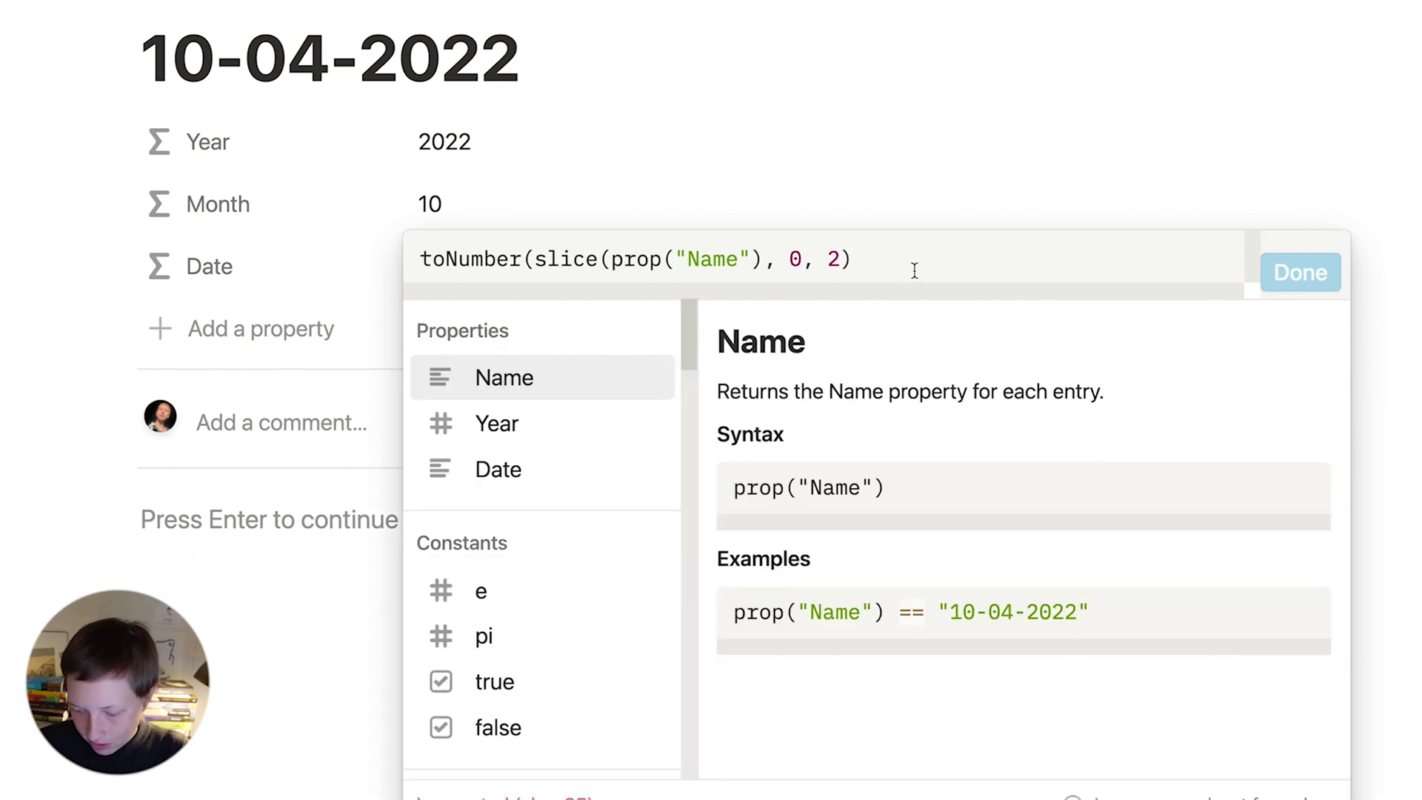
text())
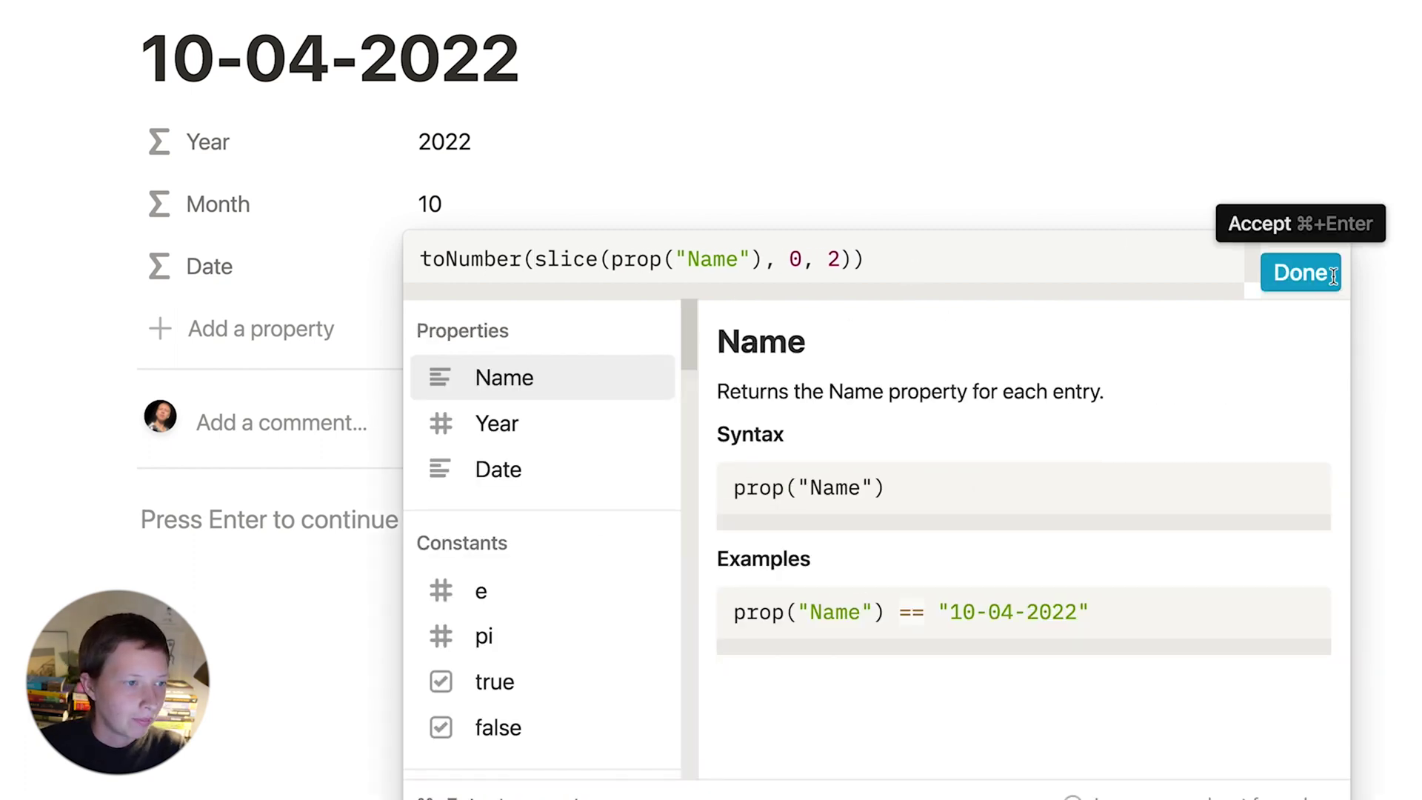
click(1302, 272)
click(500, 272)
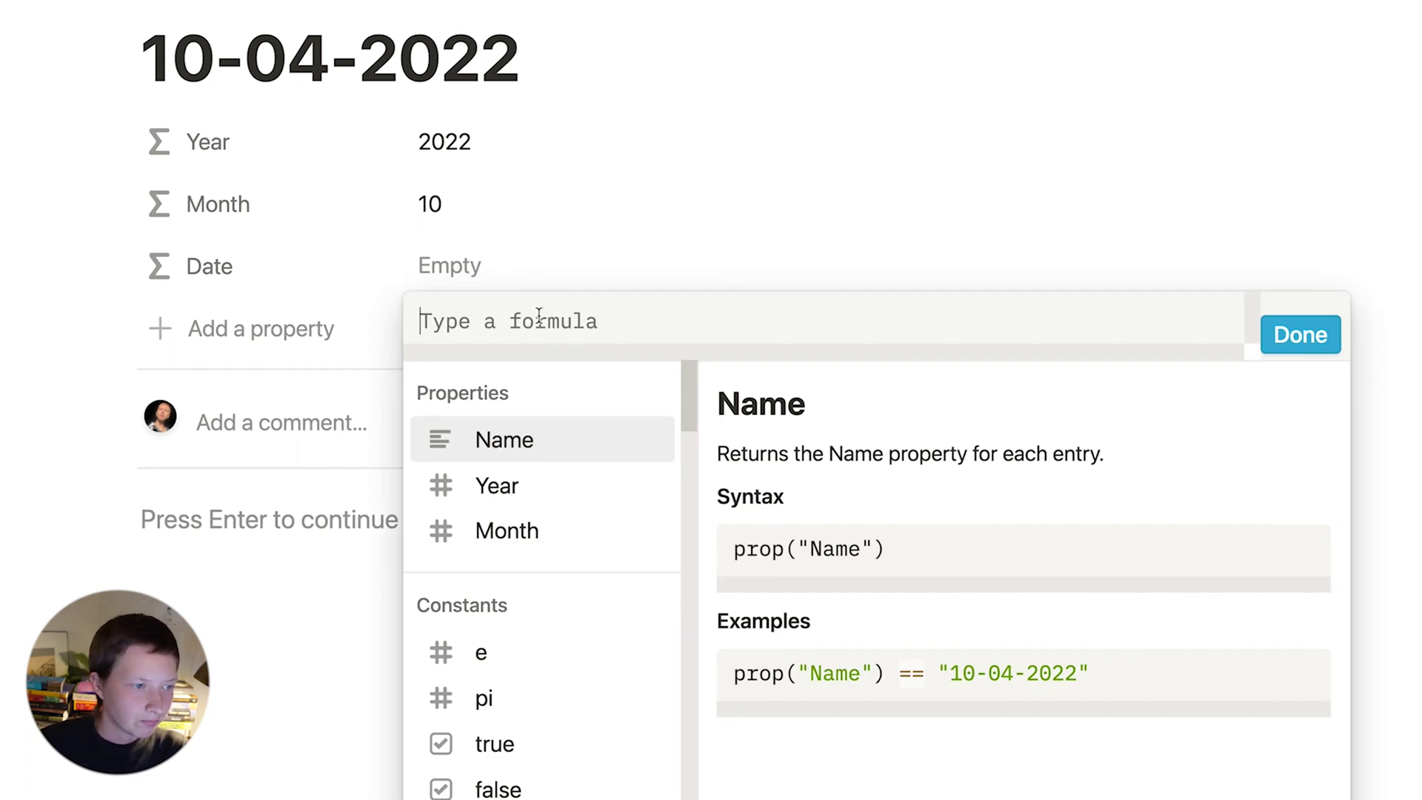
- Set the Date formula to toNumber(slice(prop("Name"), 3, 5)) so Date shows 4
text(slice()
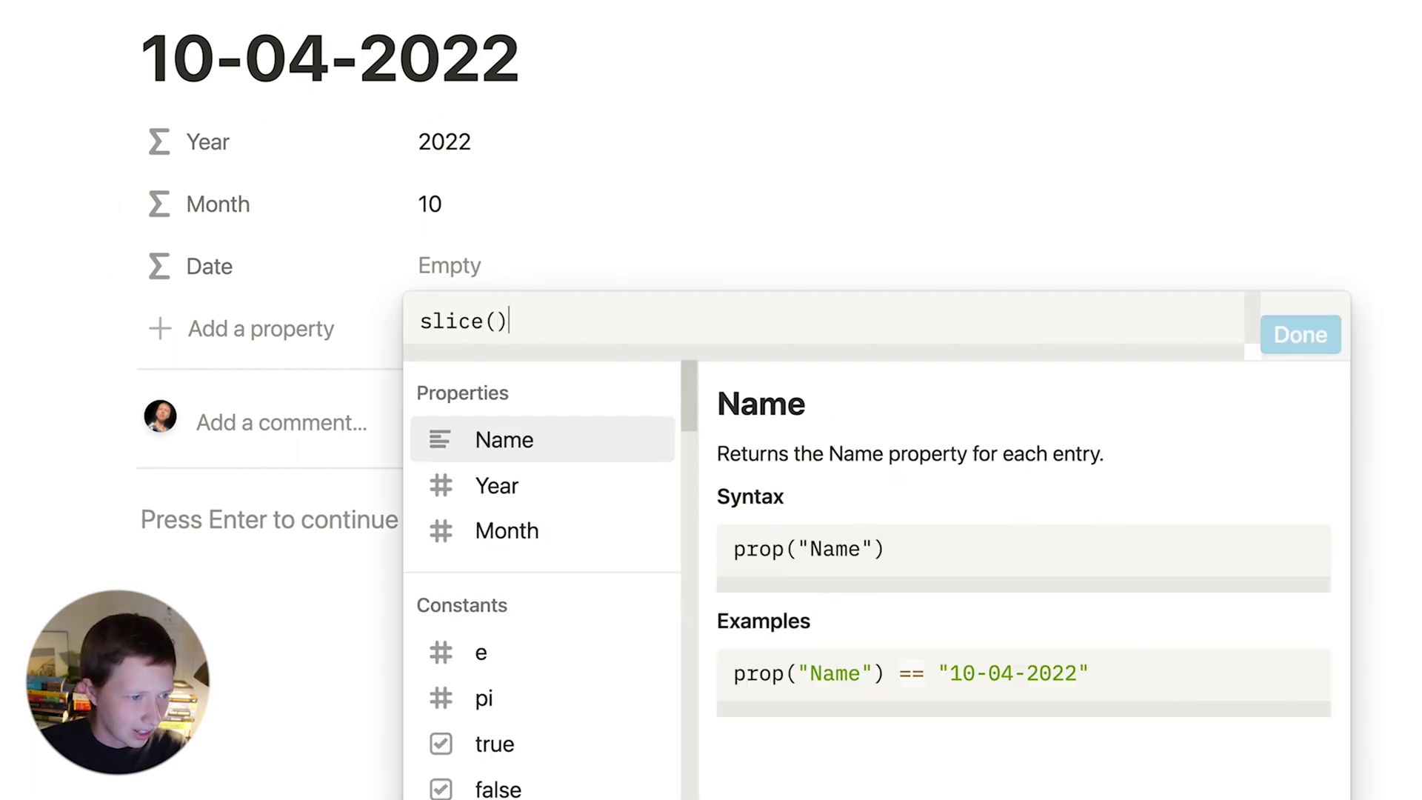
click(501, 453)
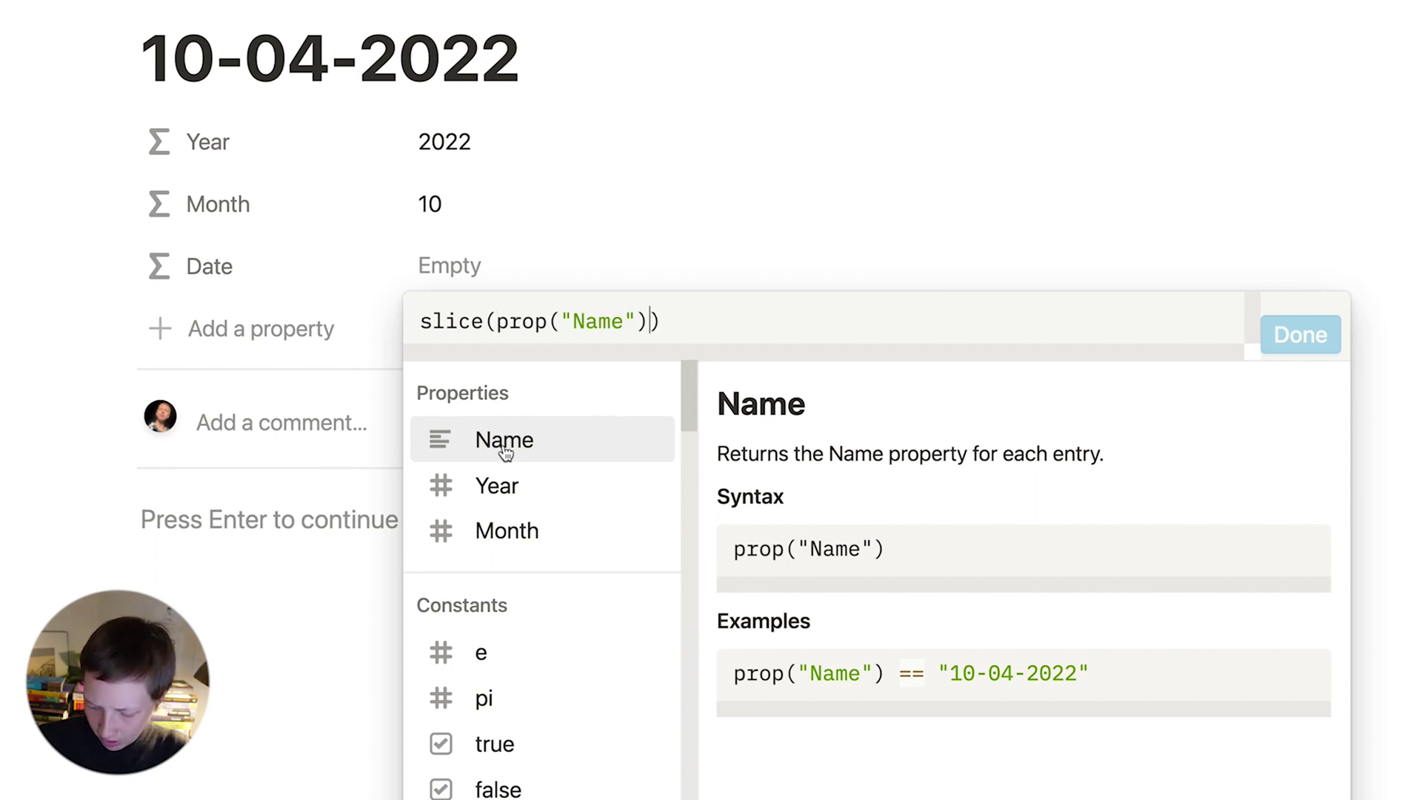
text(, )
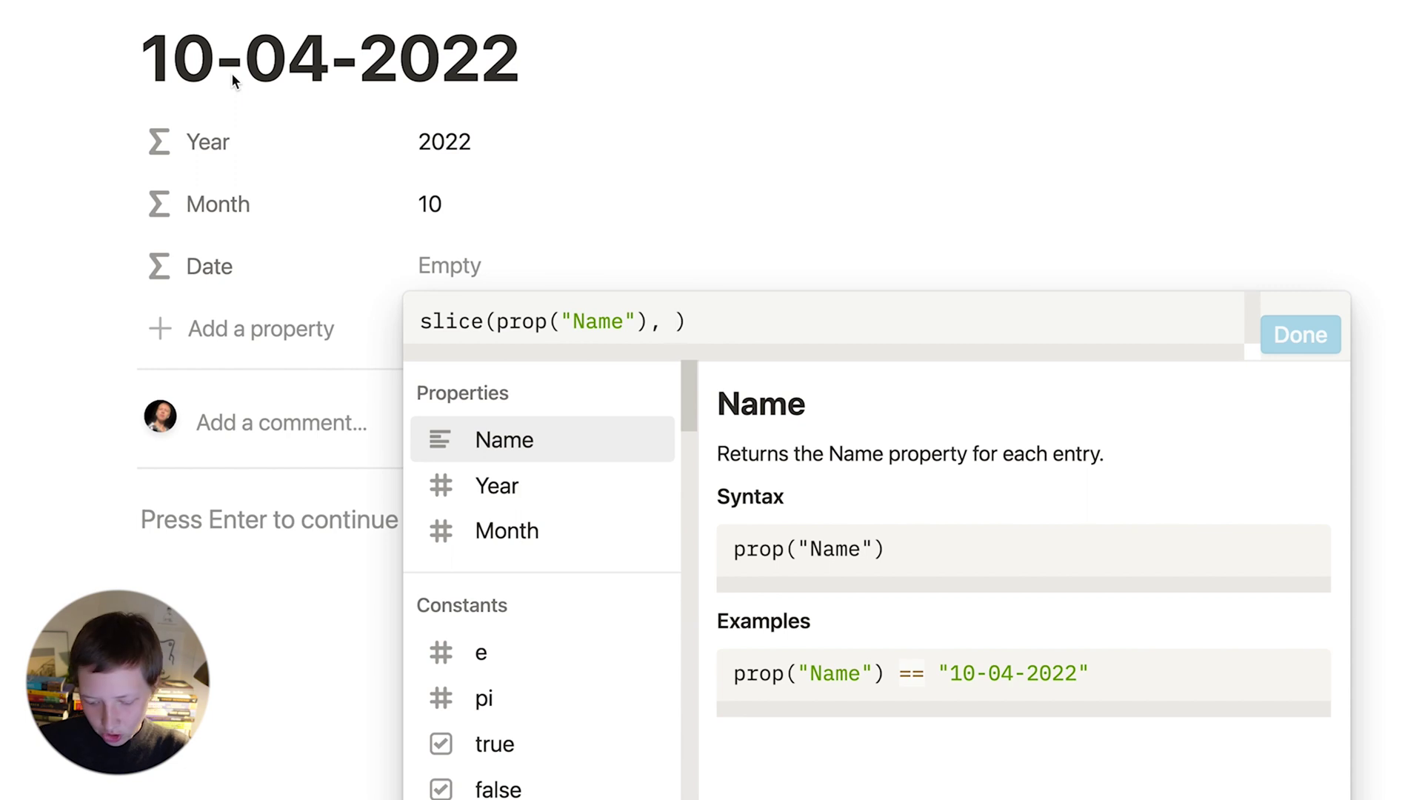
text(3, 5)
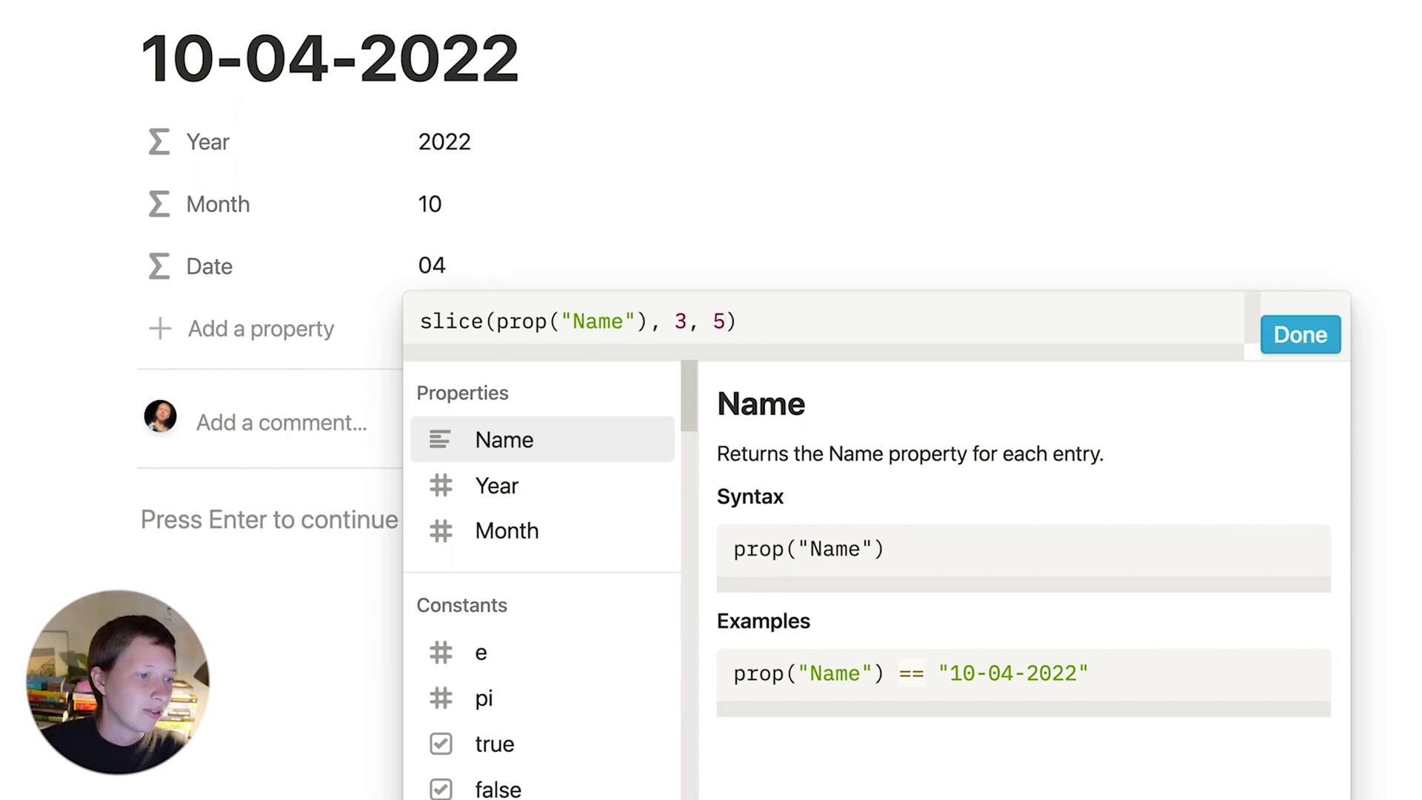
click(420, 324)
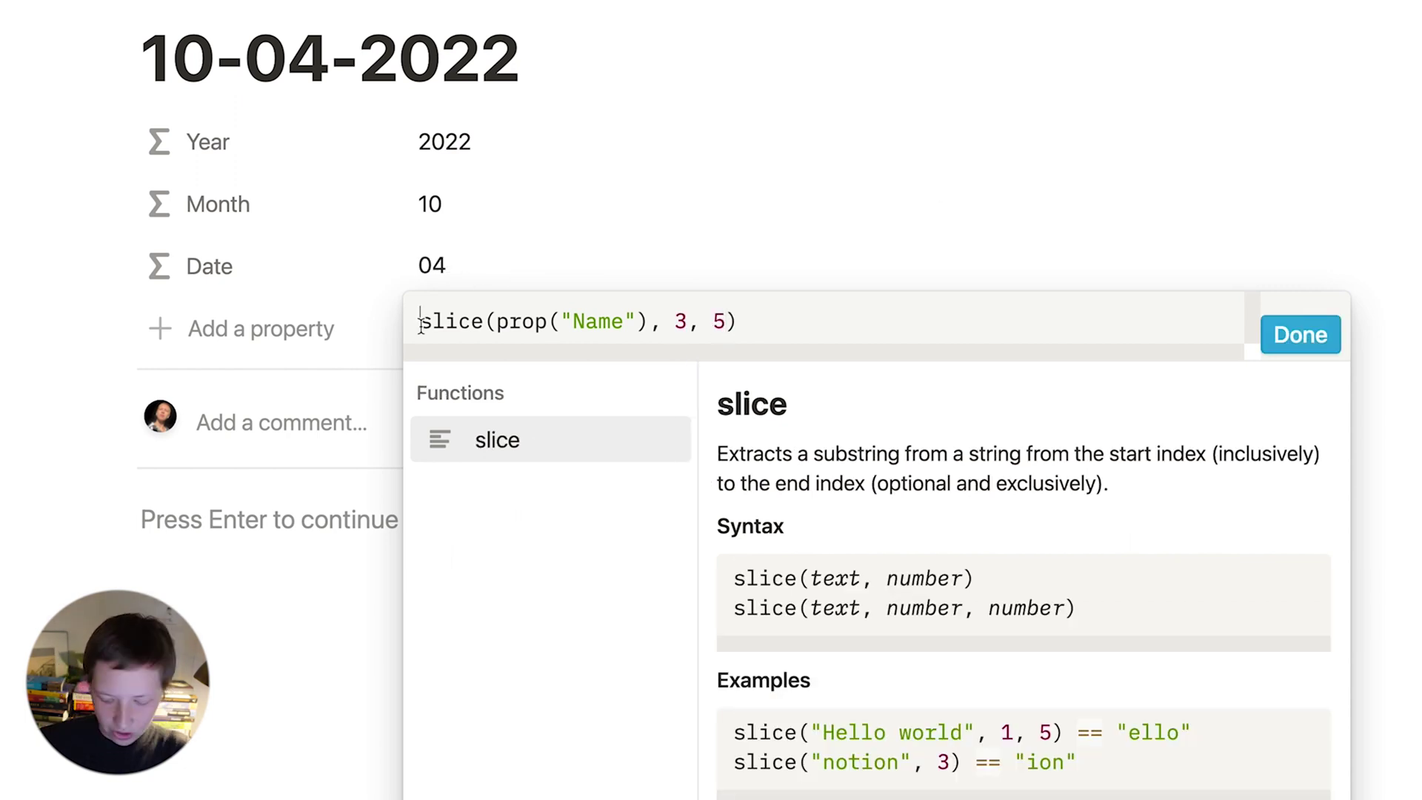
text(toNumer()
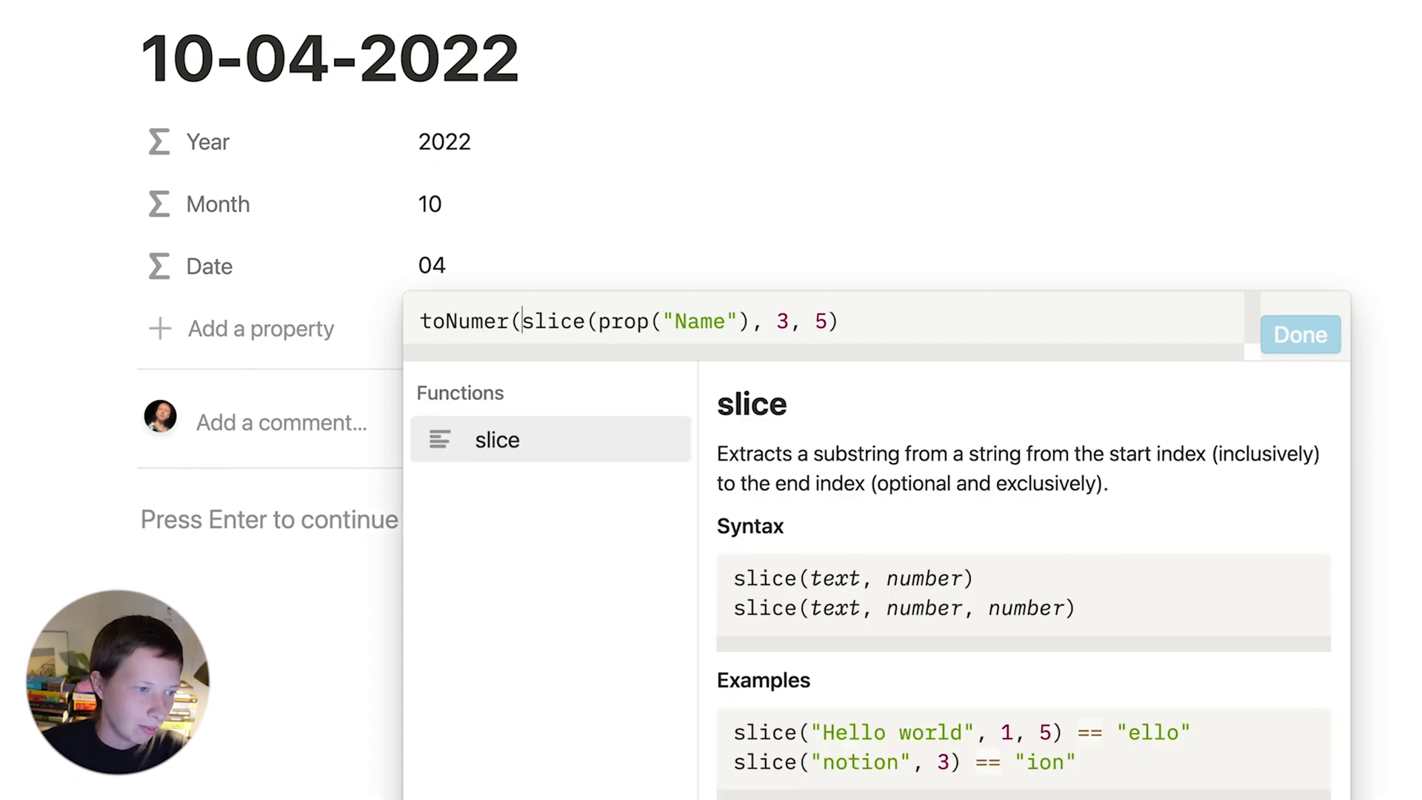
click(488, 317)
text(b)
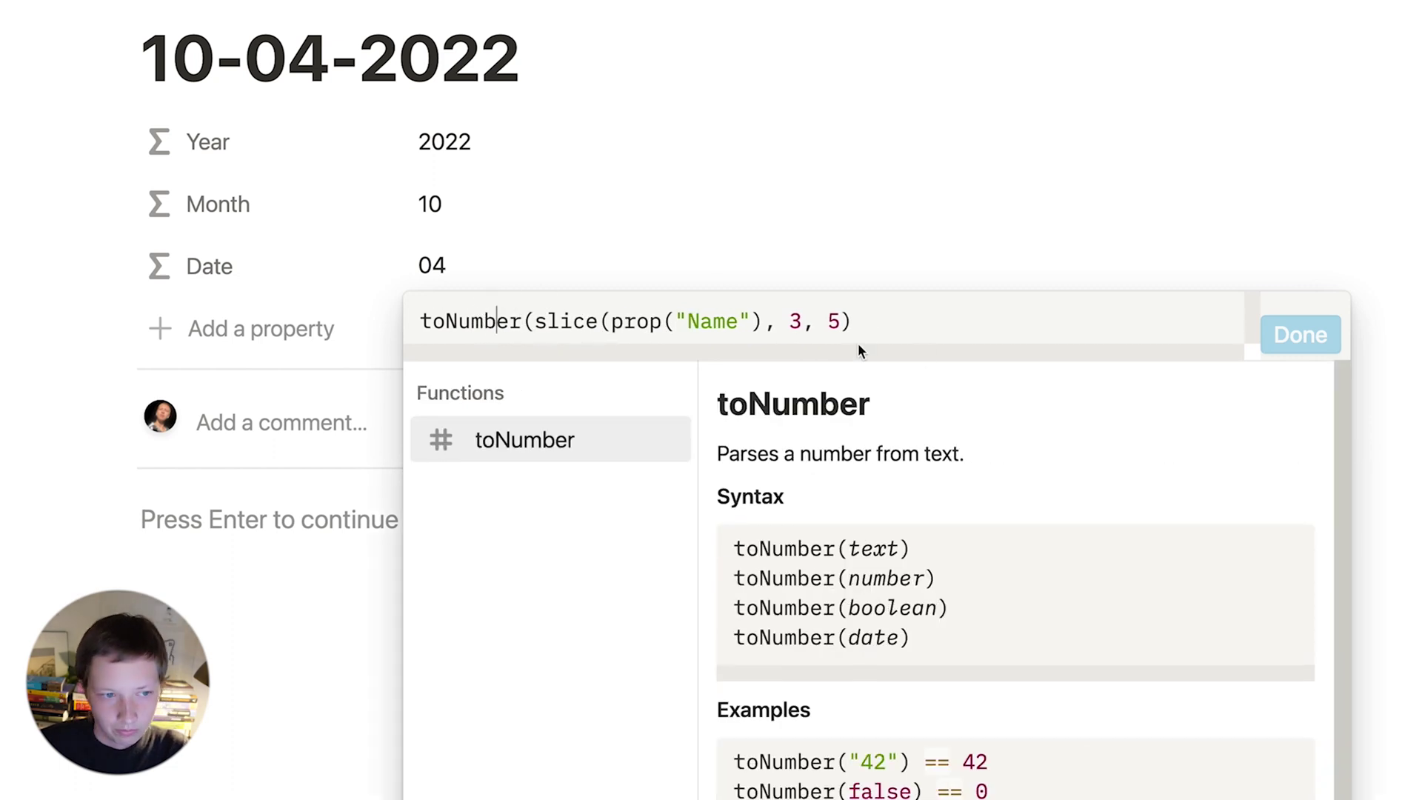
click(858, 344)
text())
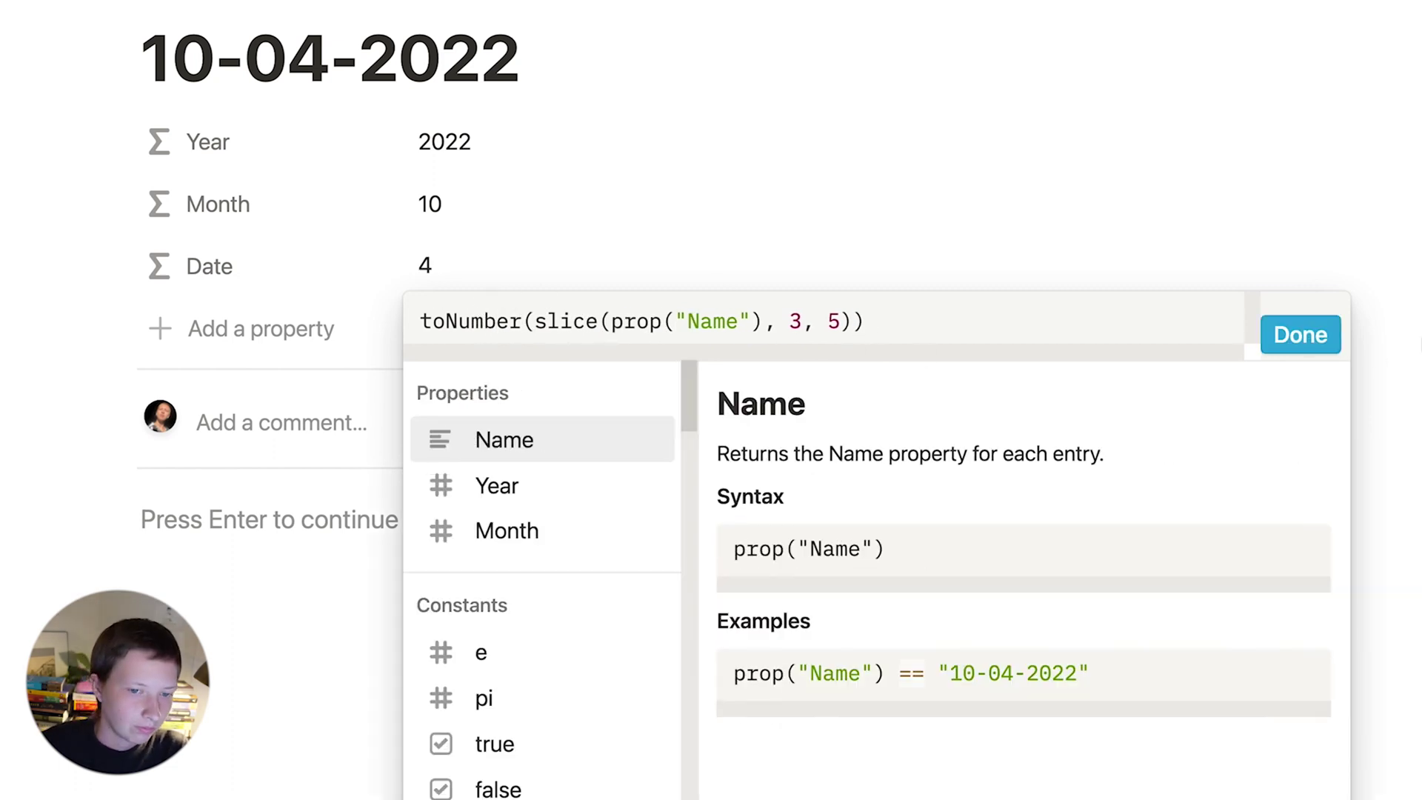
click(1308, 339)
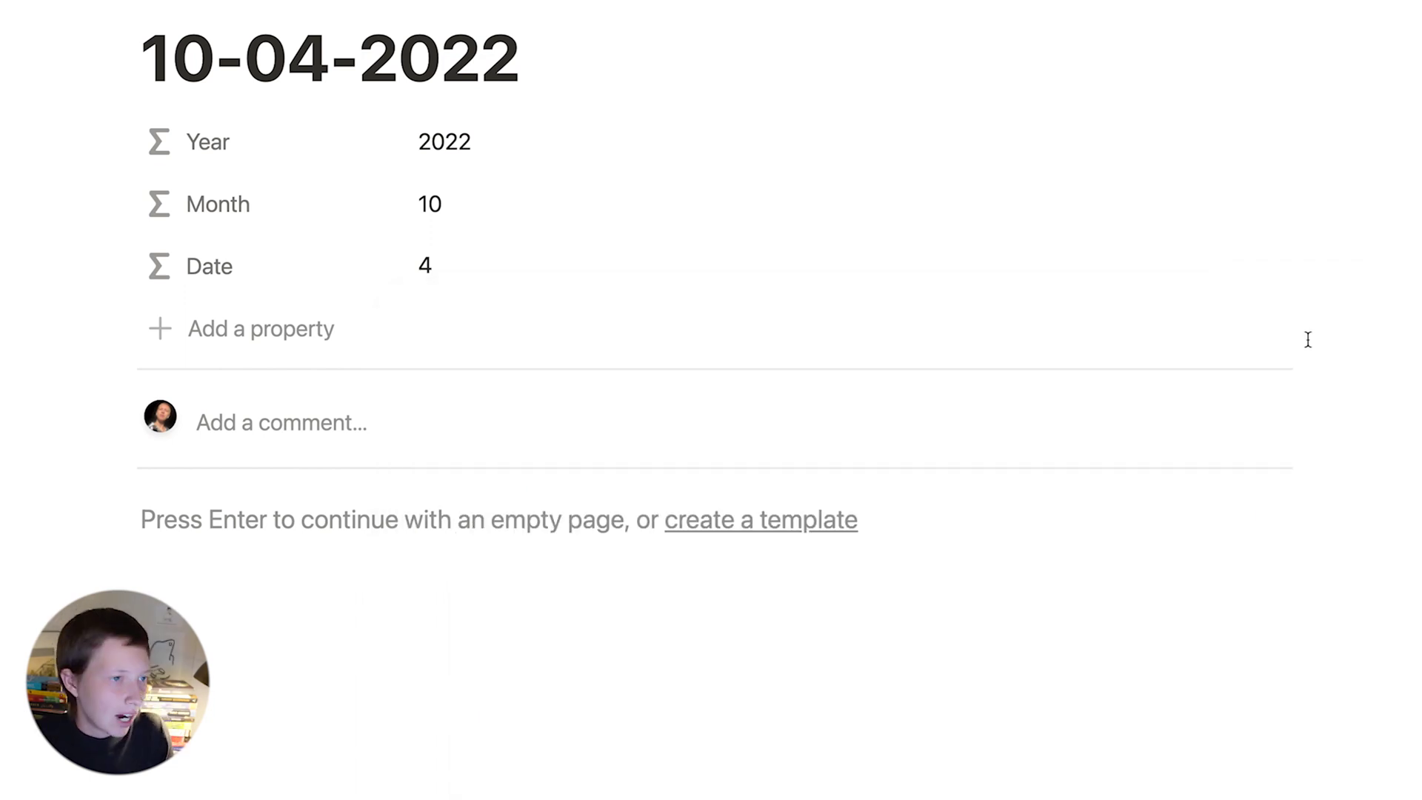
- Set the Year, Month and Date properties to Always hide on the page
click(247, 154)
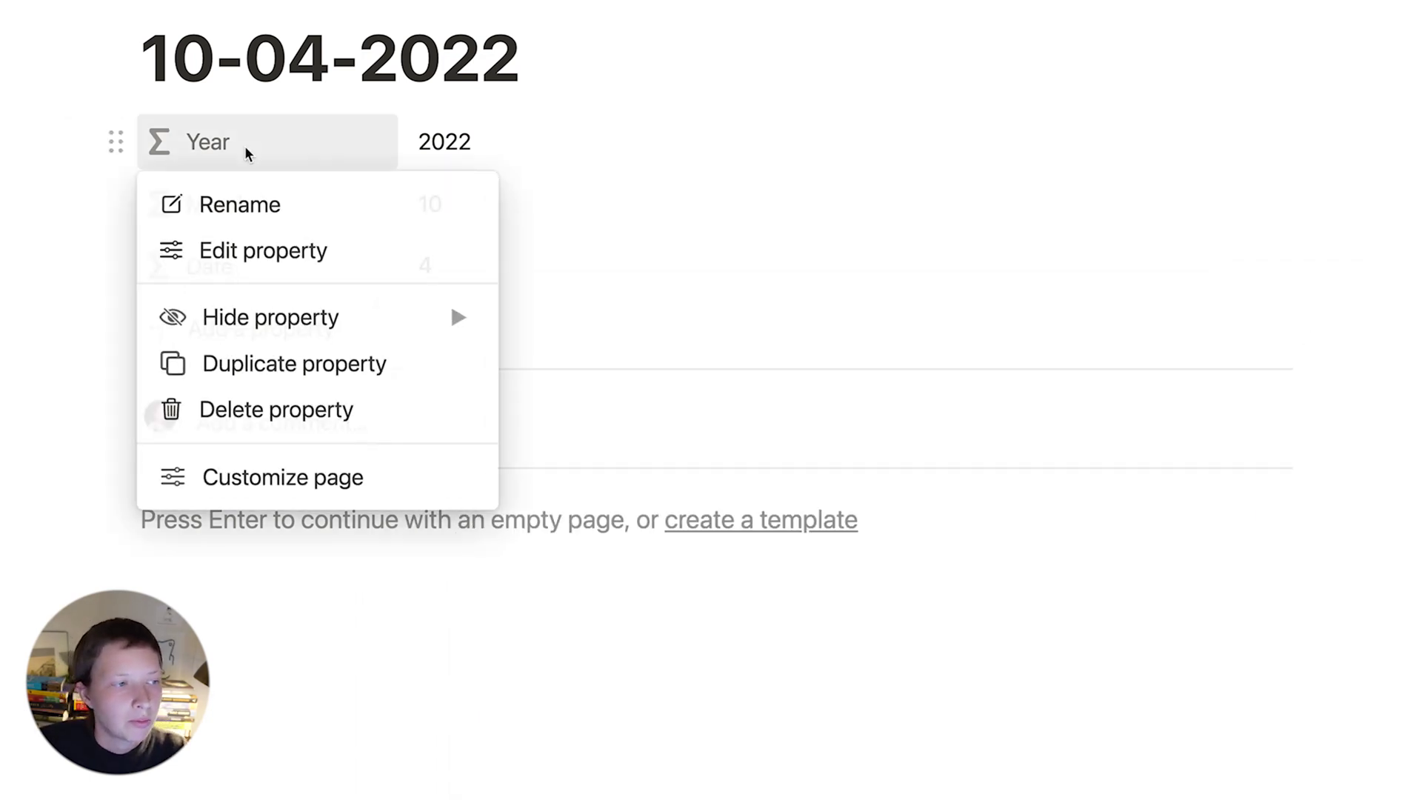
mouse_move(454, 321)
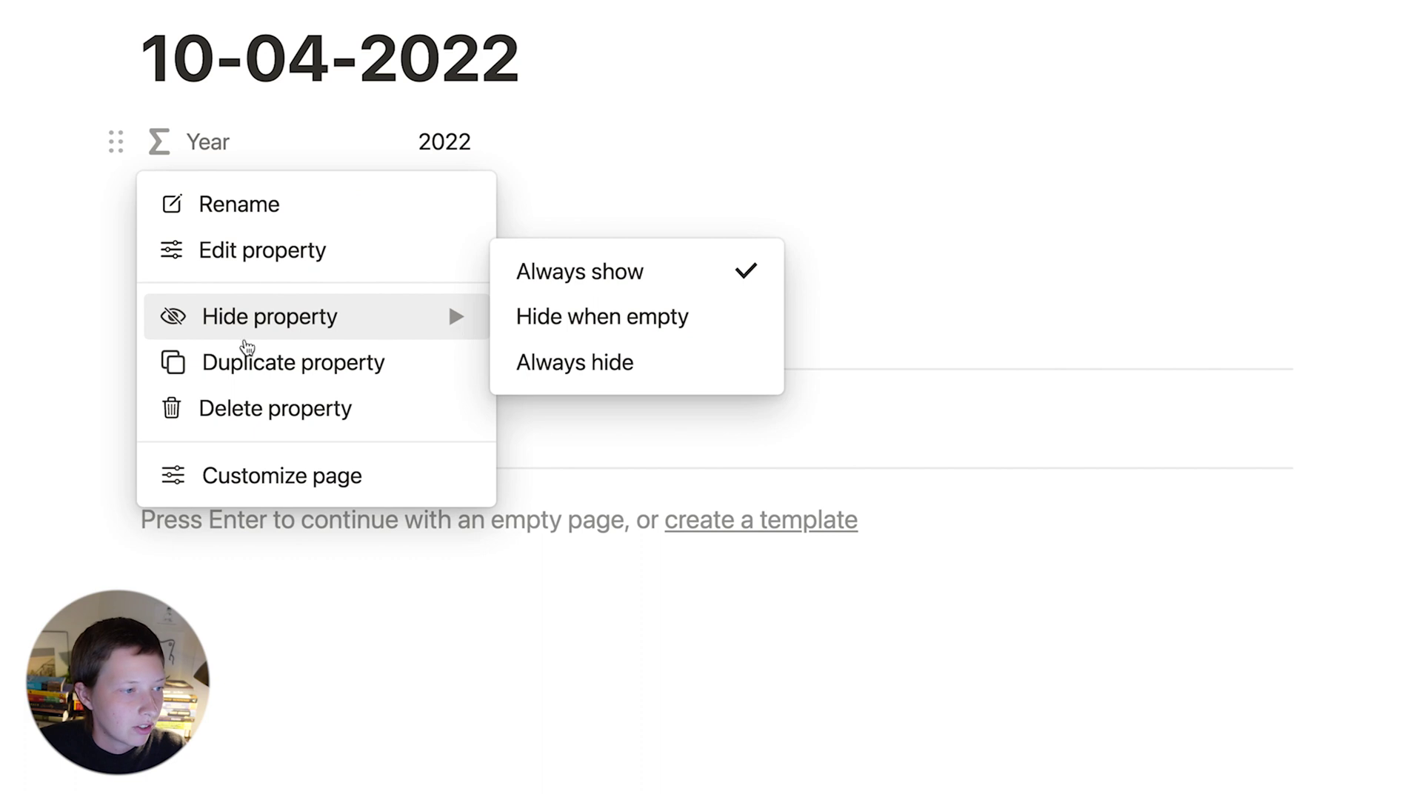
click(530, 360)
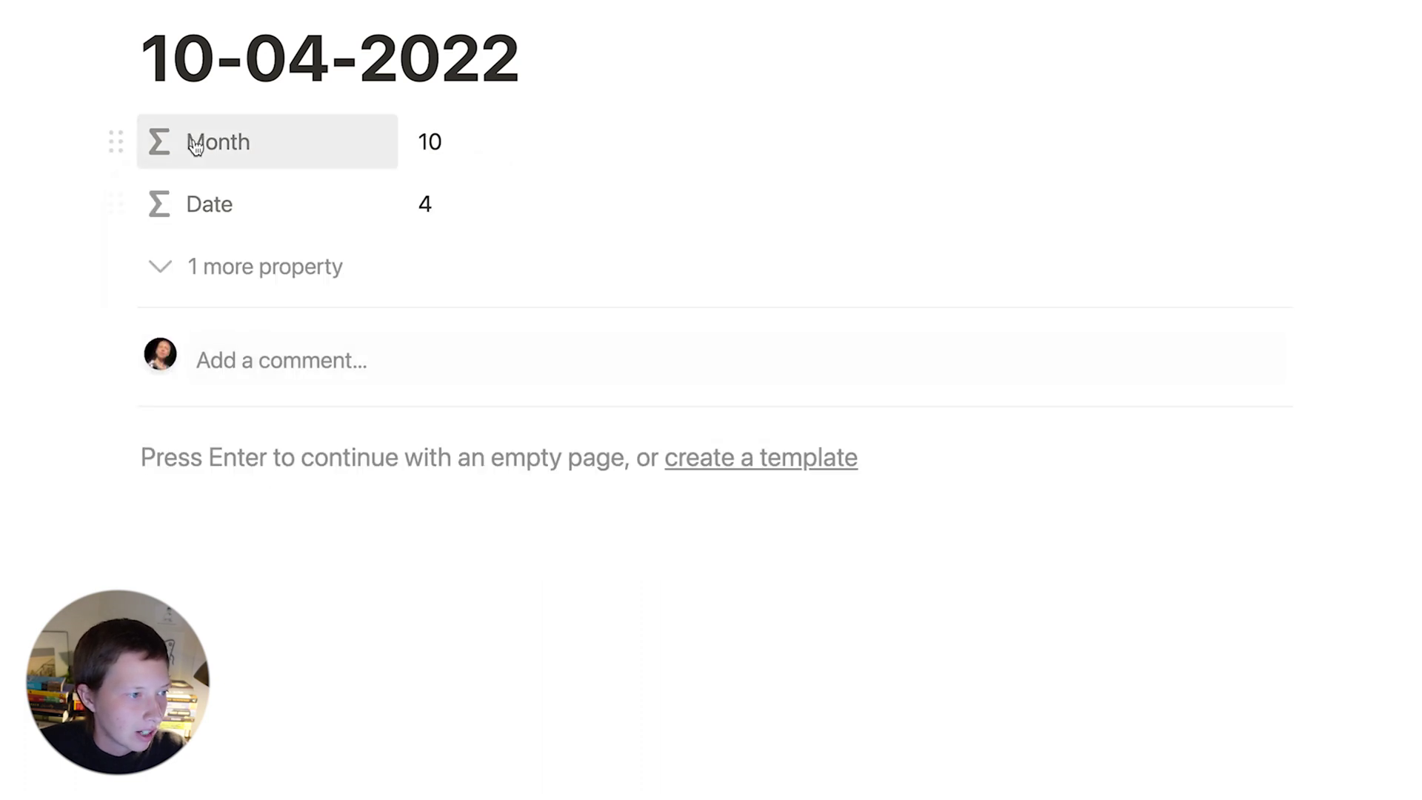
click(190, 141)
mouse_move(348, 339)
click(600, 363)
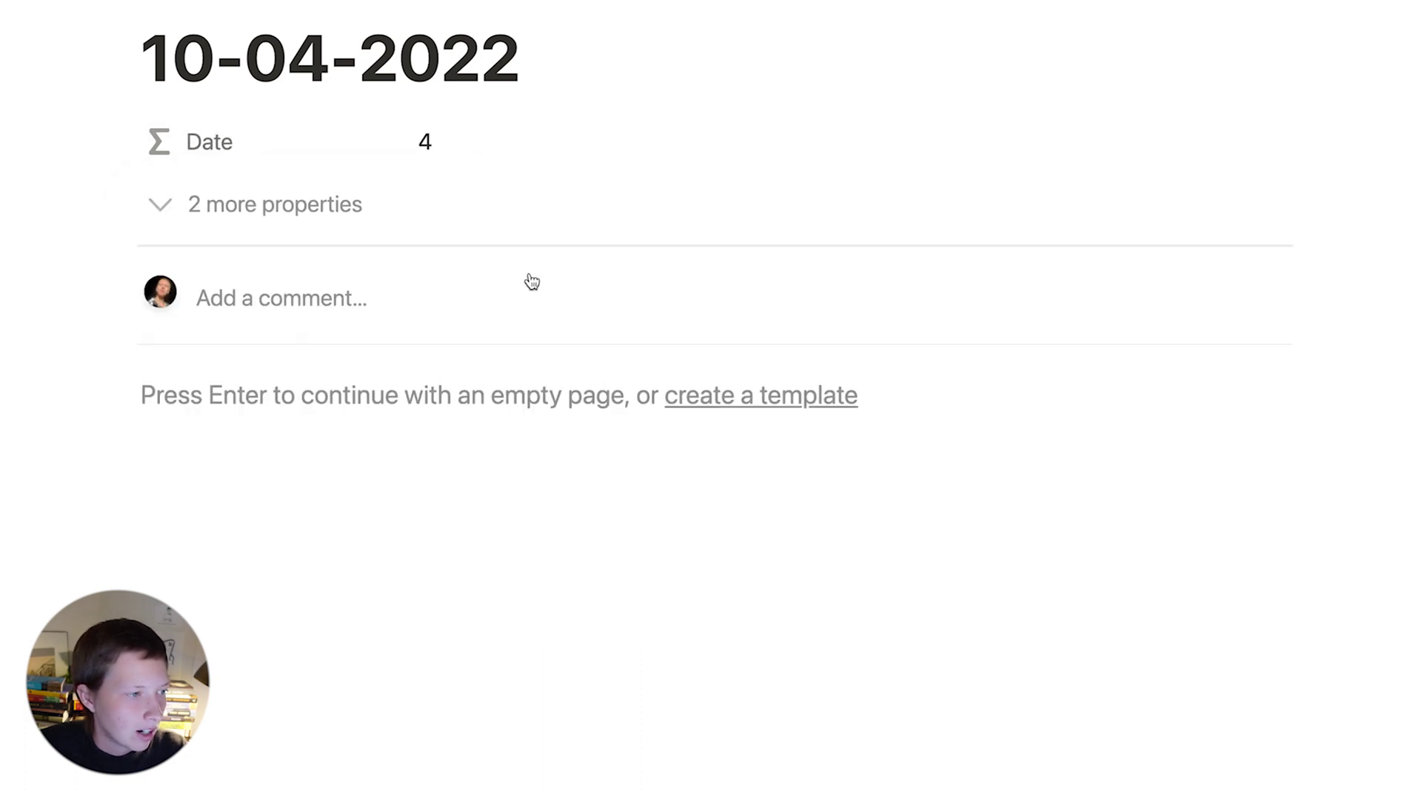
click(254, 144)
mouse_move(379, 317)
click(572, 362)
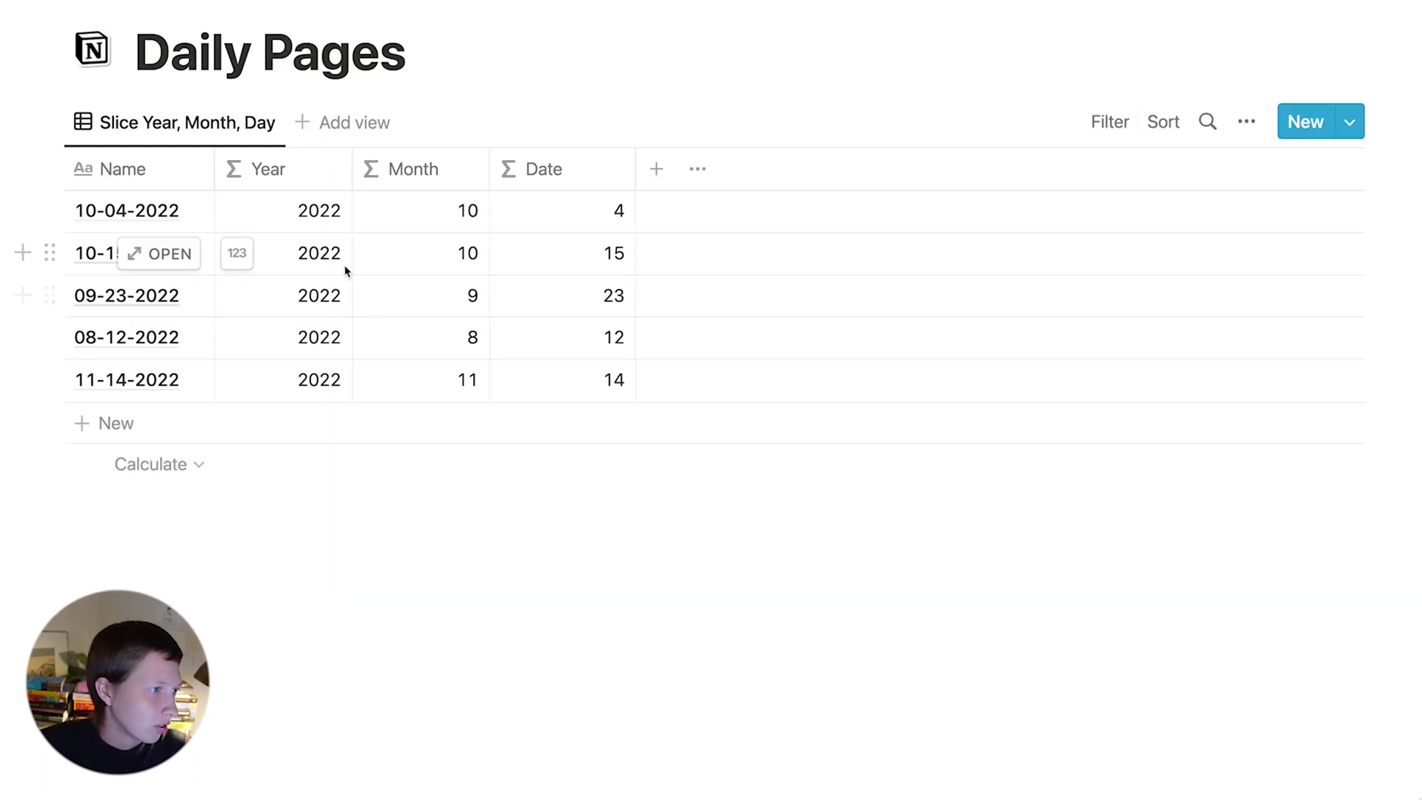
- Sort the Daily Pages table ascending by Year, then Month, then Date
drag(214, 174, 262, 185)
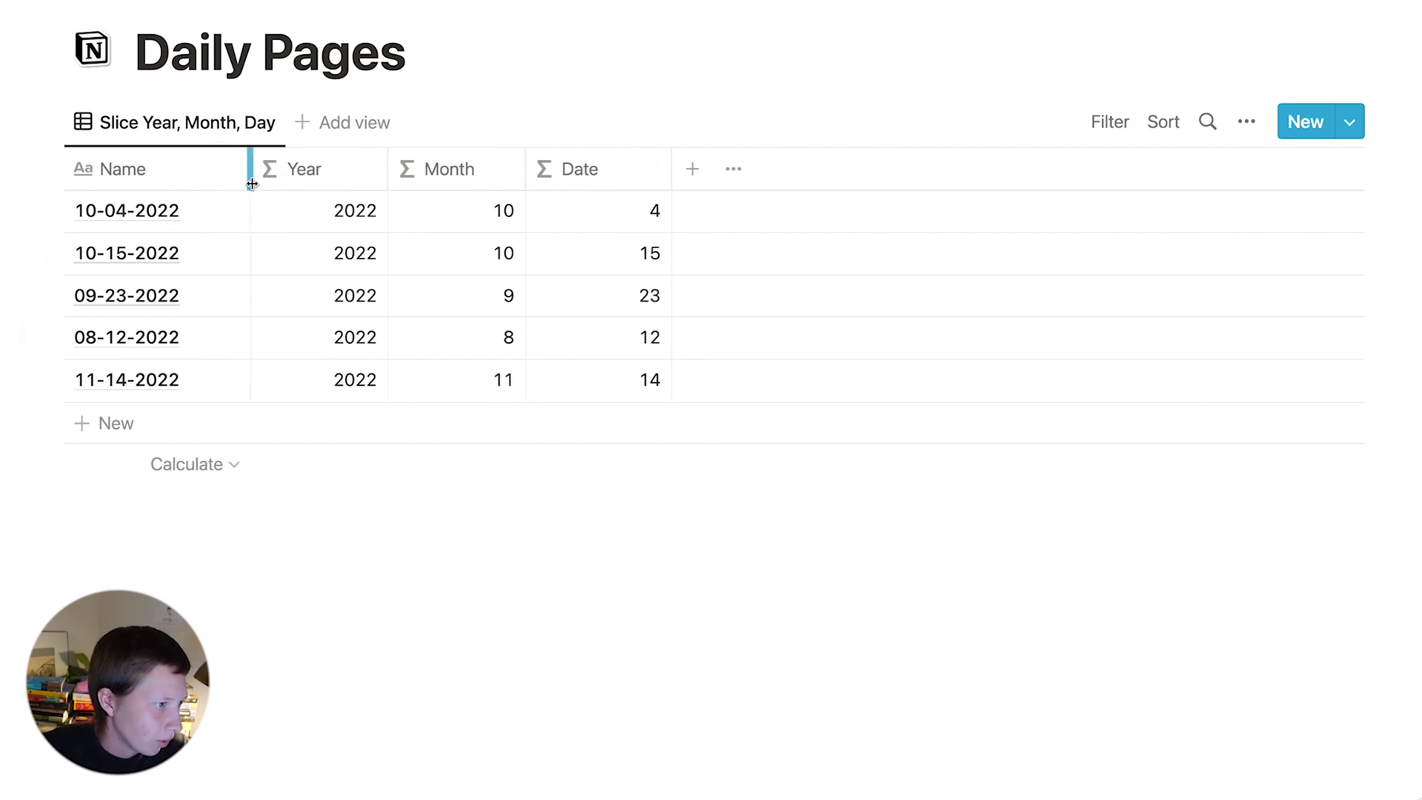
click(1165, 125)
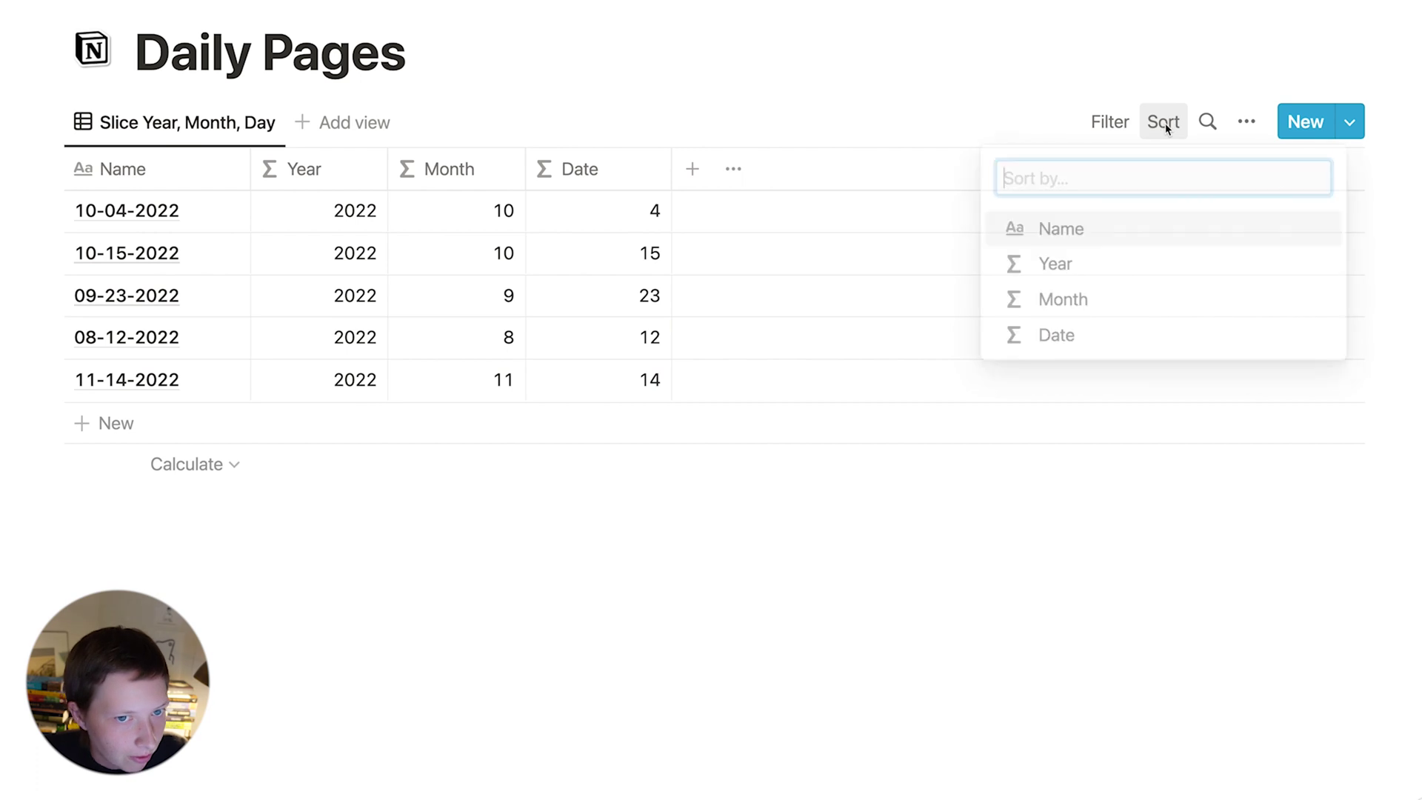
click(1114, 266)
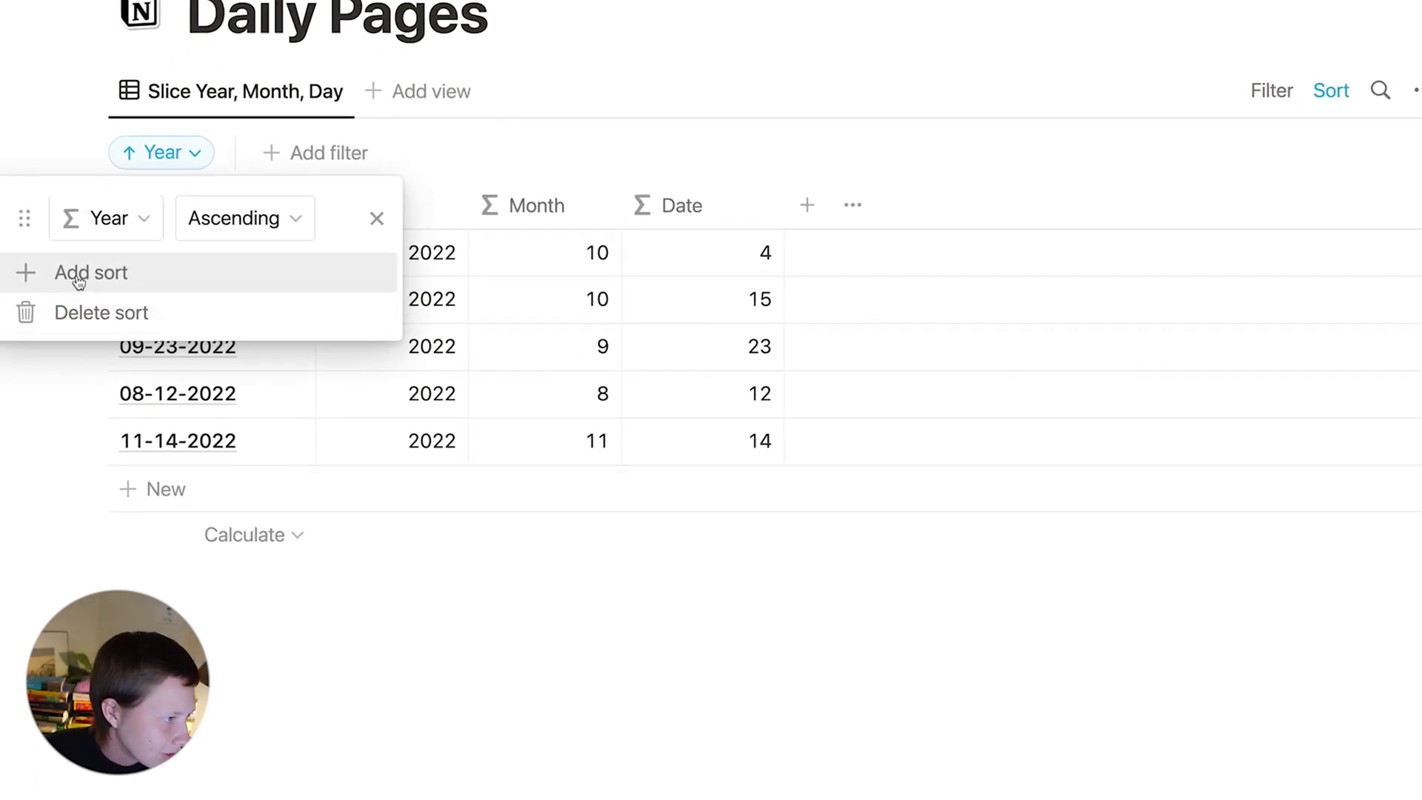
click(77, 274)
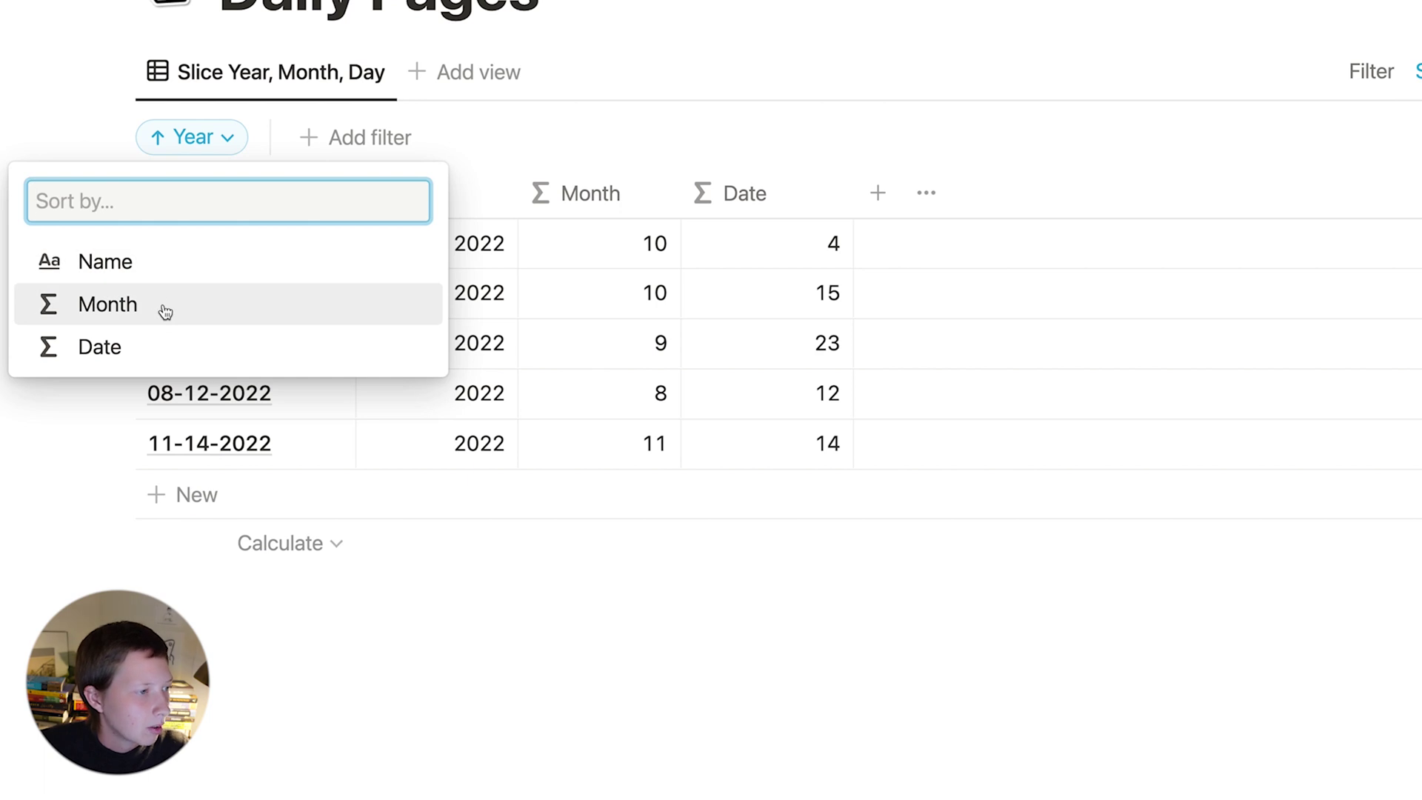
click(157, 302)
click(122, 326)
click(105, 305)
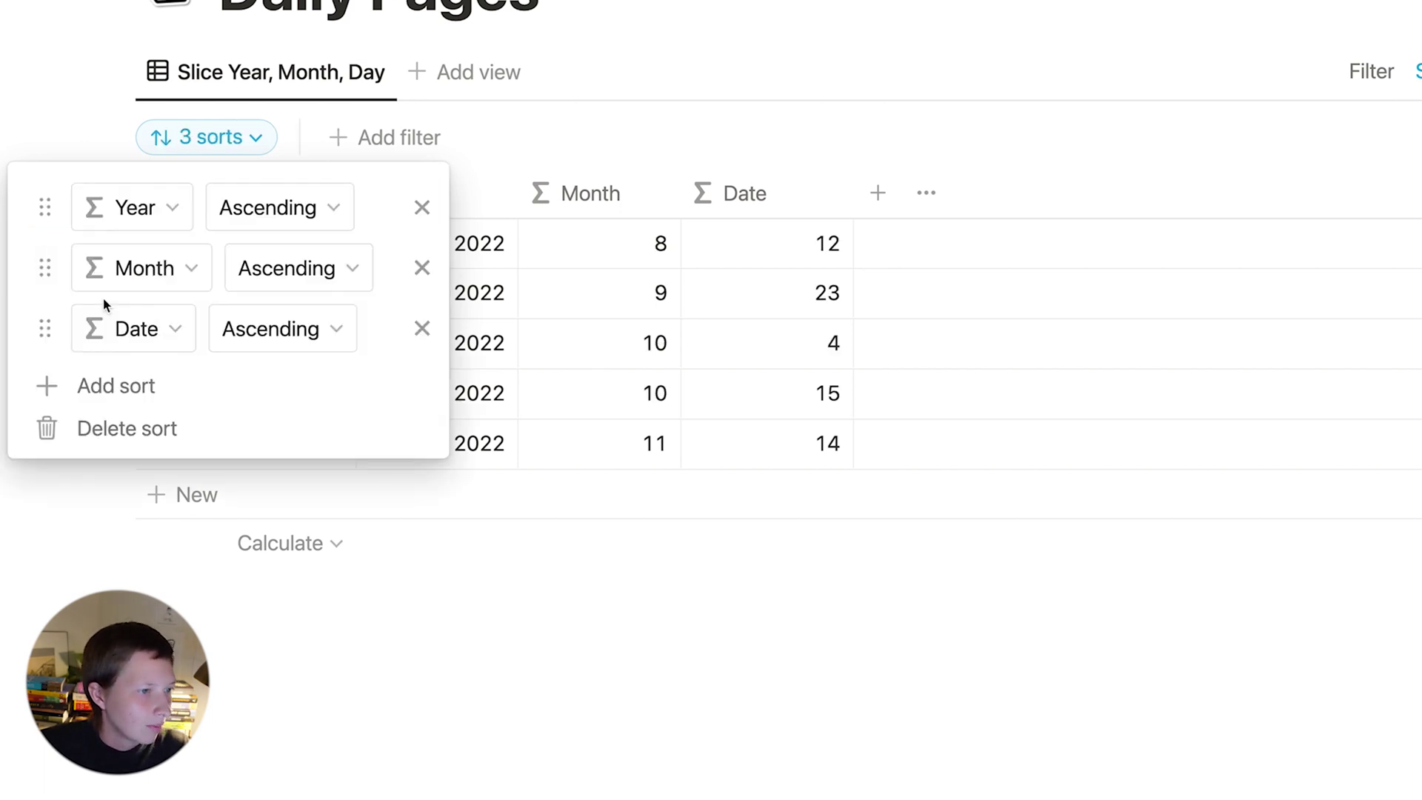
click(447, 45)
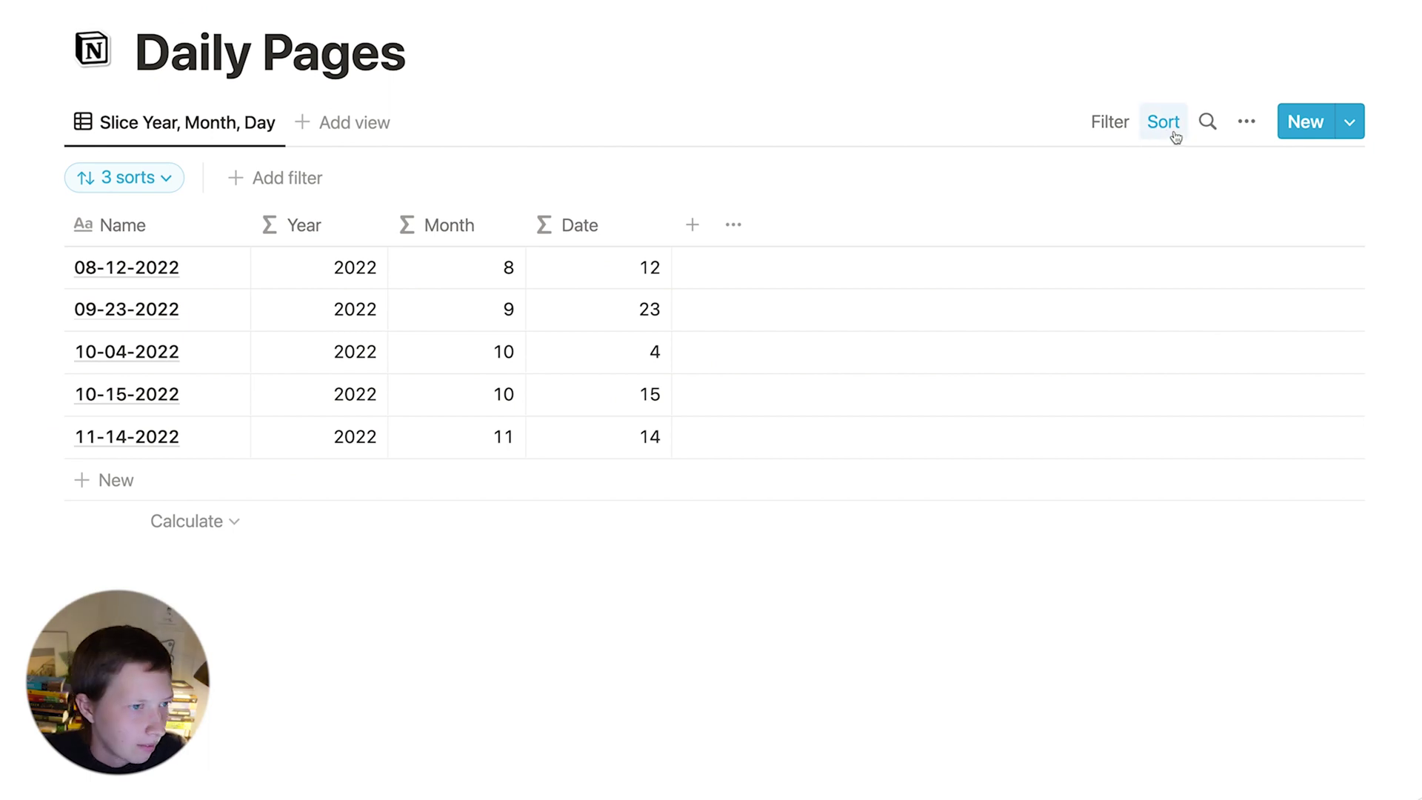
- Hide the Year, Month and Date columns from the view, leaving only Name
click(1109, 122)
click(311, 170)
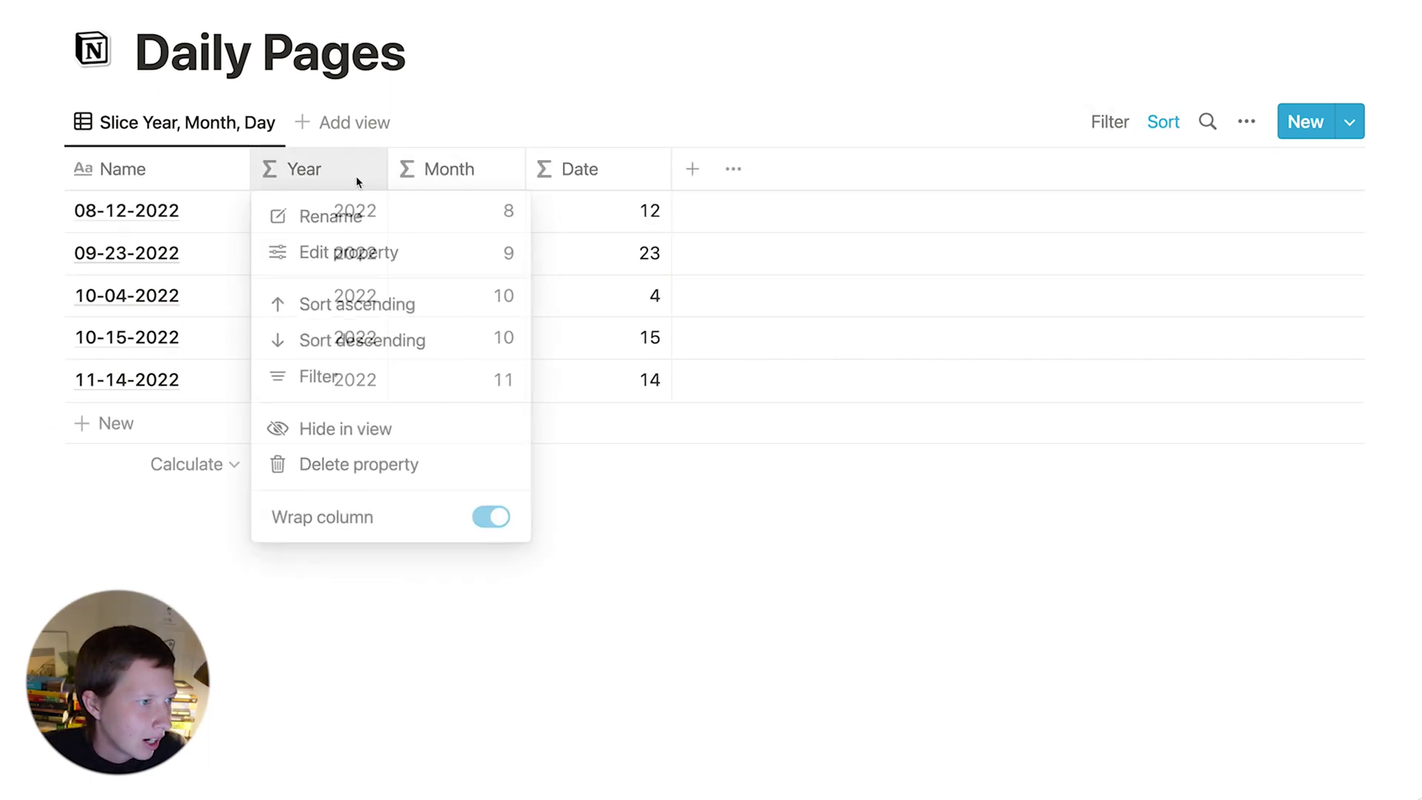
click(396, 428)
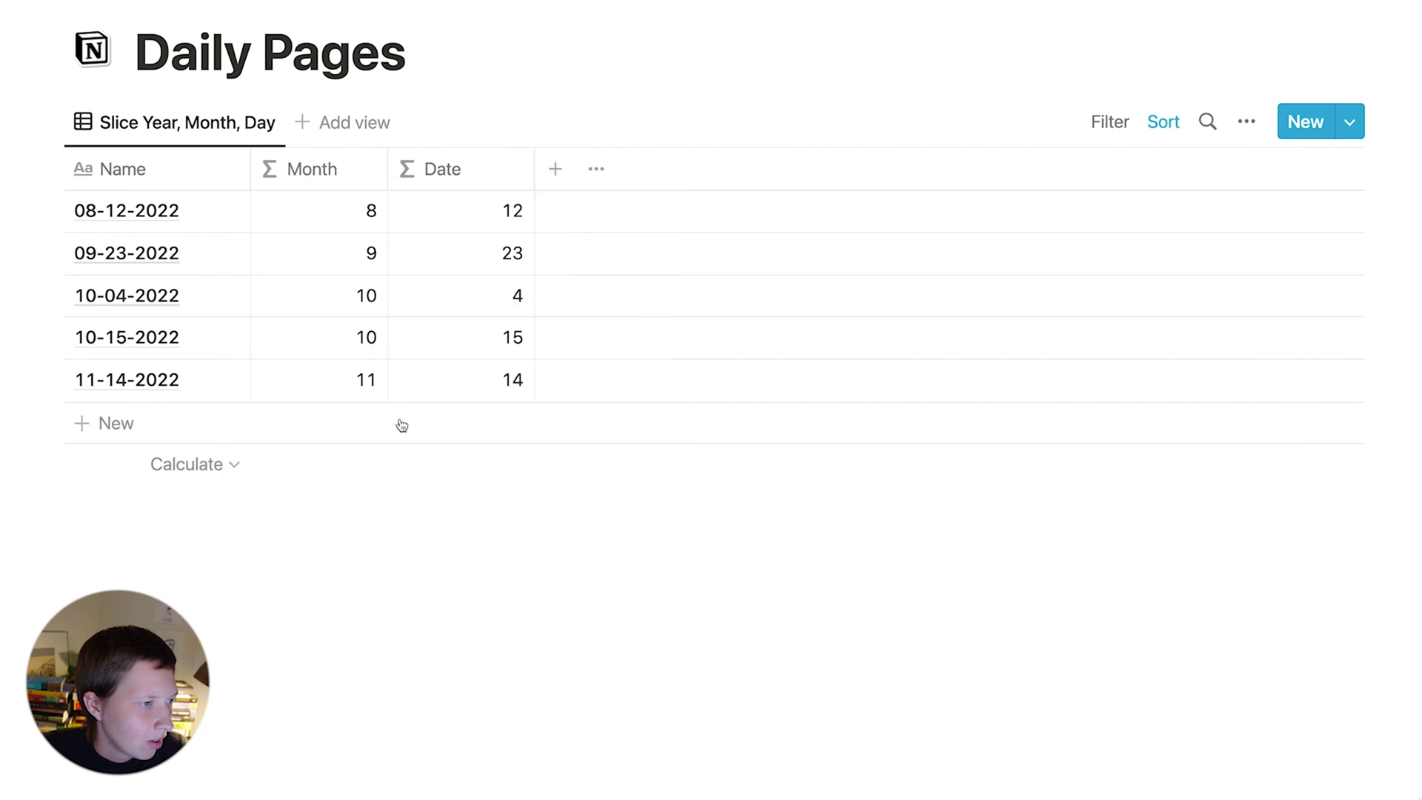
click(343, 175)
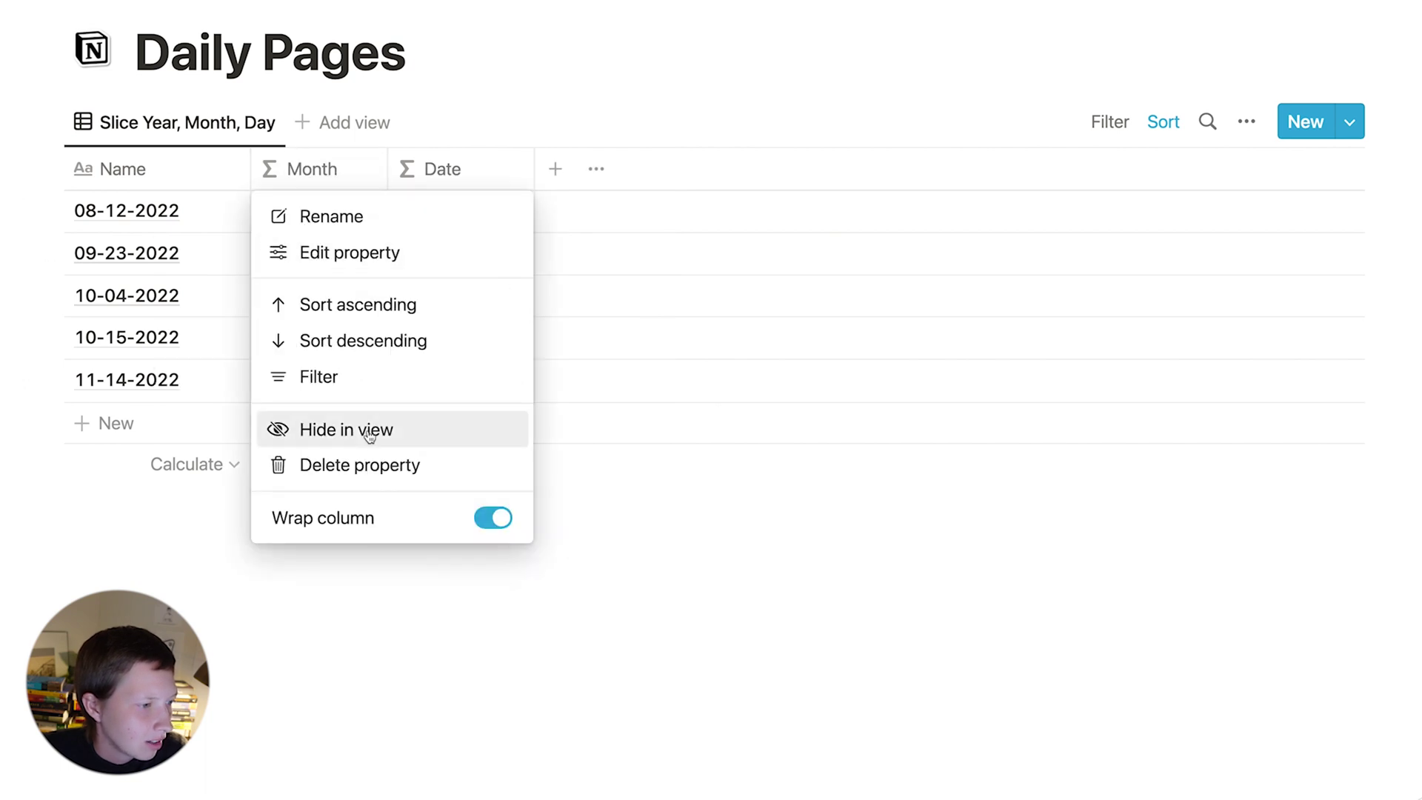
click(366, 429)
click(345, 172)
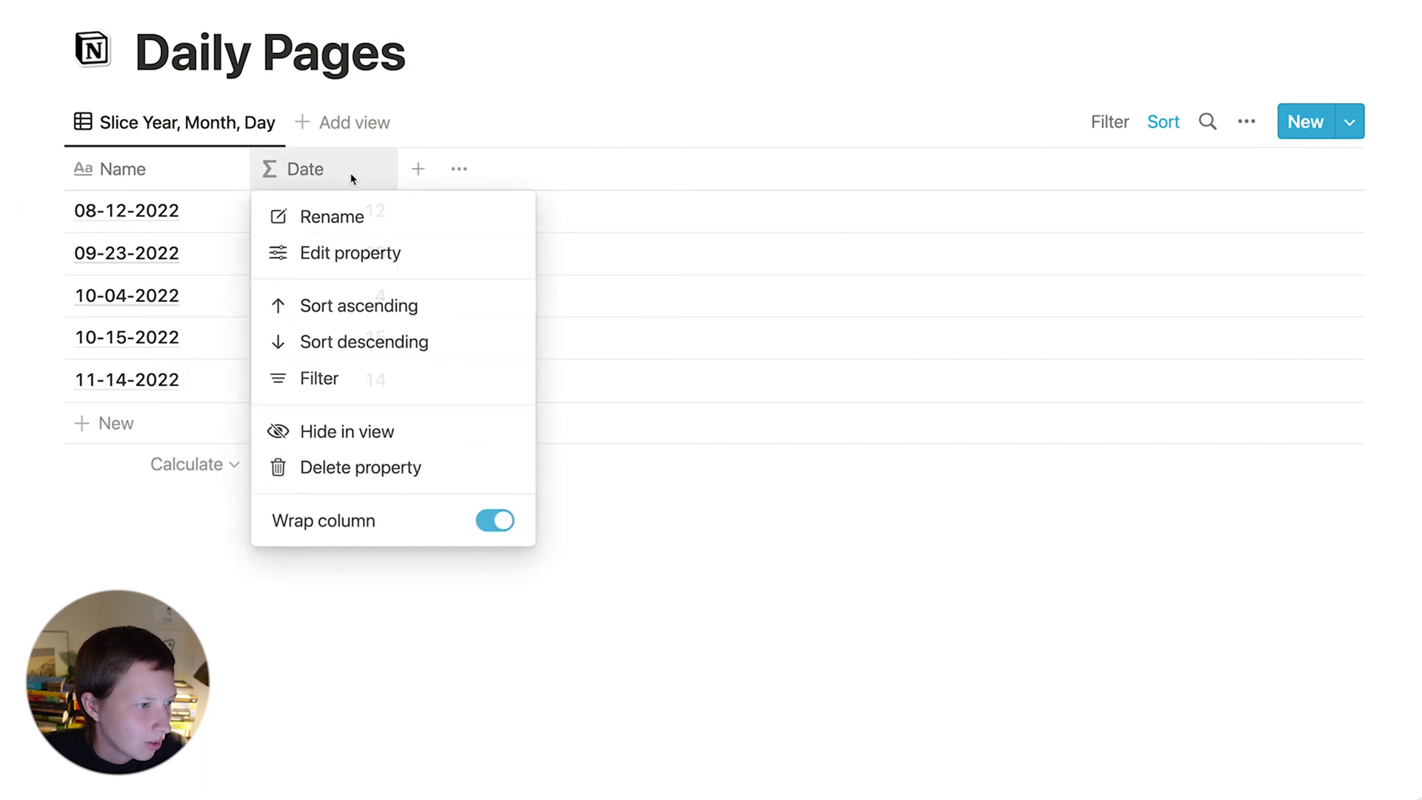
click(397, 440)
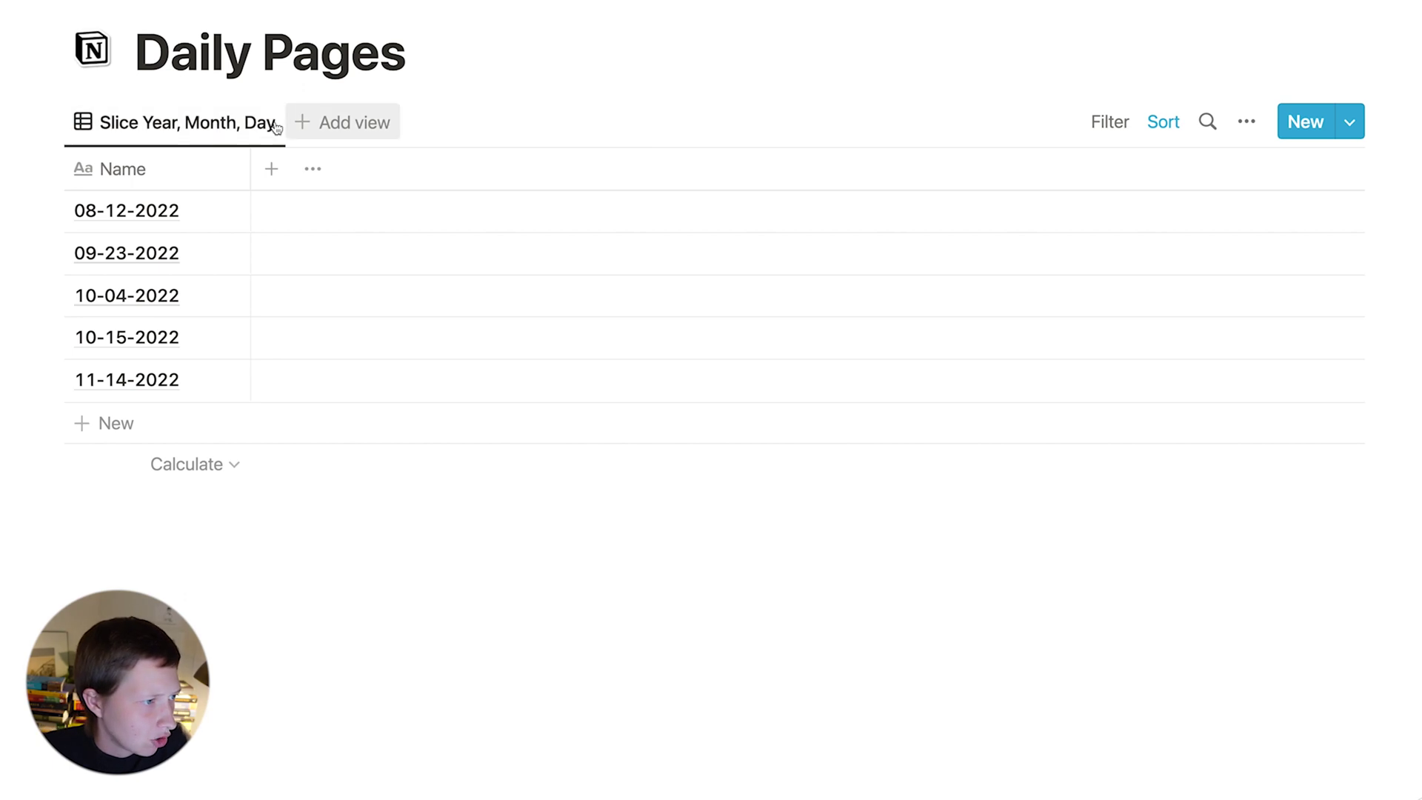
click(115, 128)
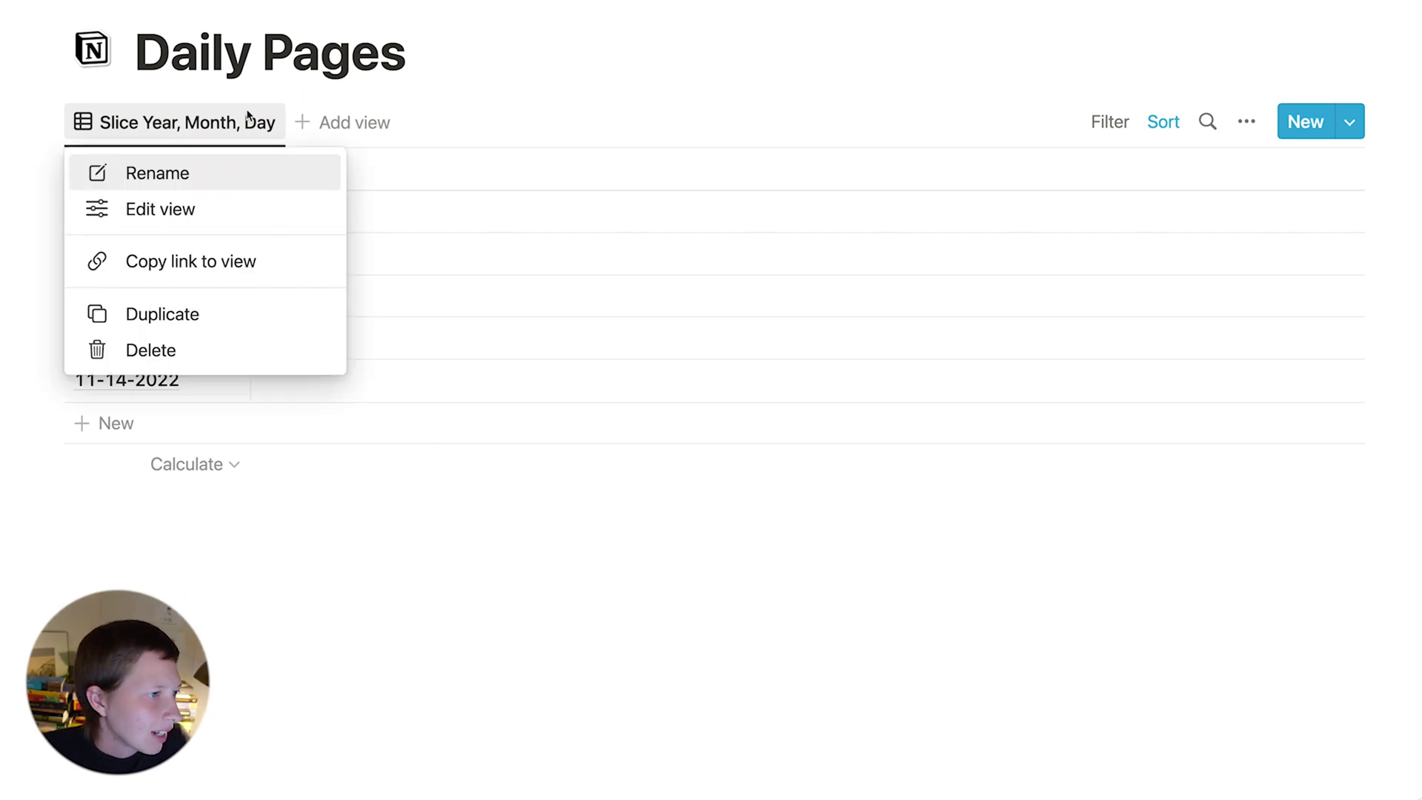
- Switch the view to a Gallery layout with no card preview and small cards
click(149, 213)
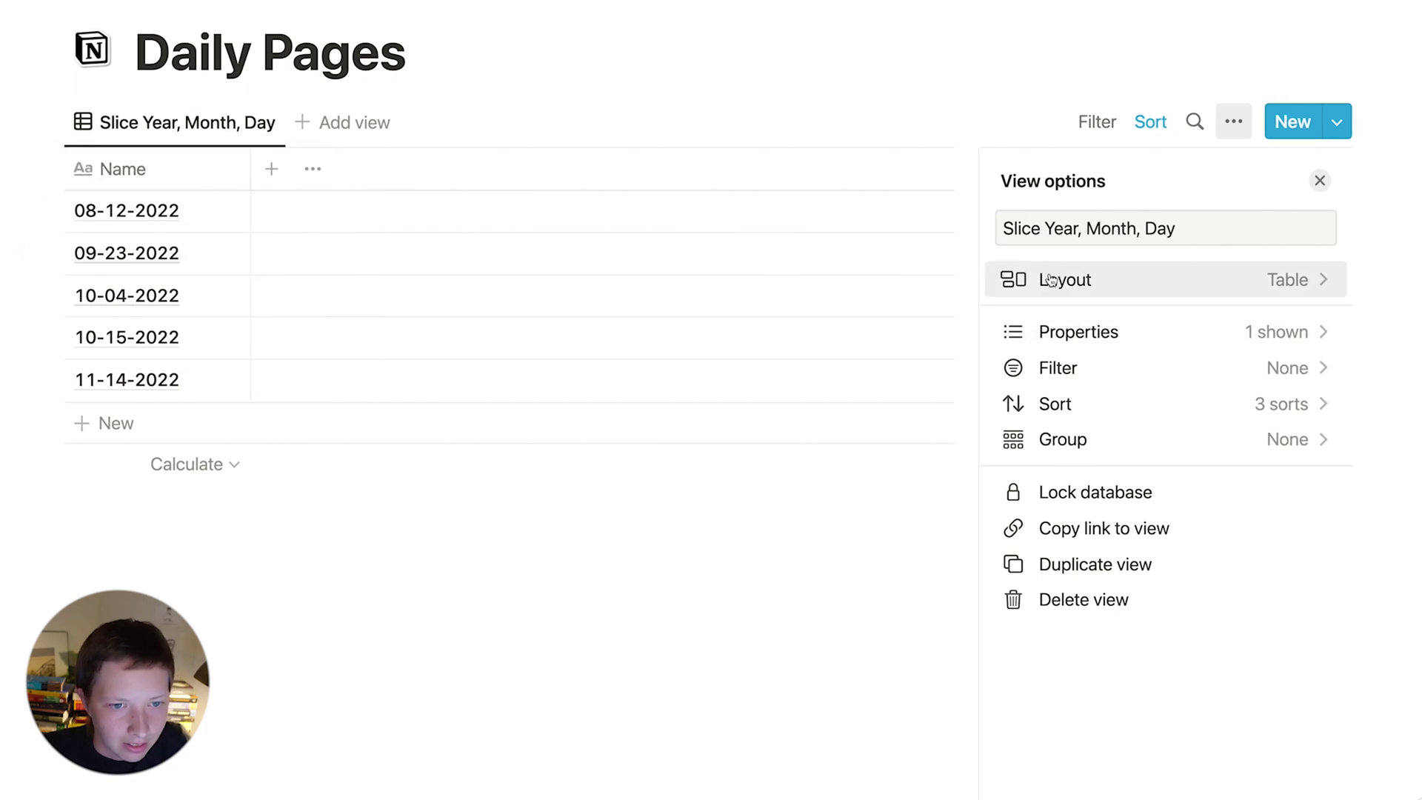
click(1117, 286)
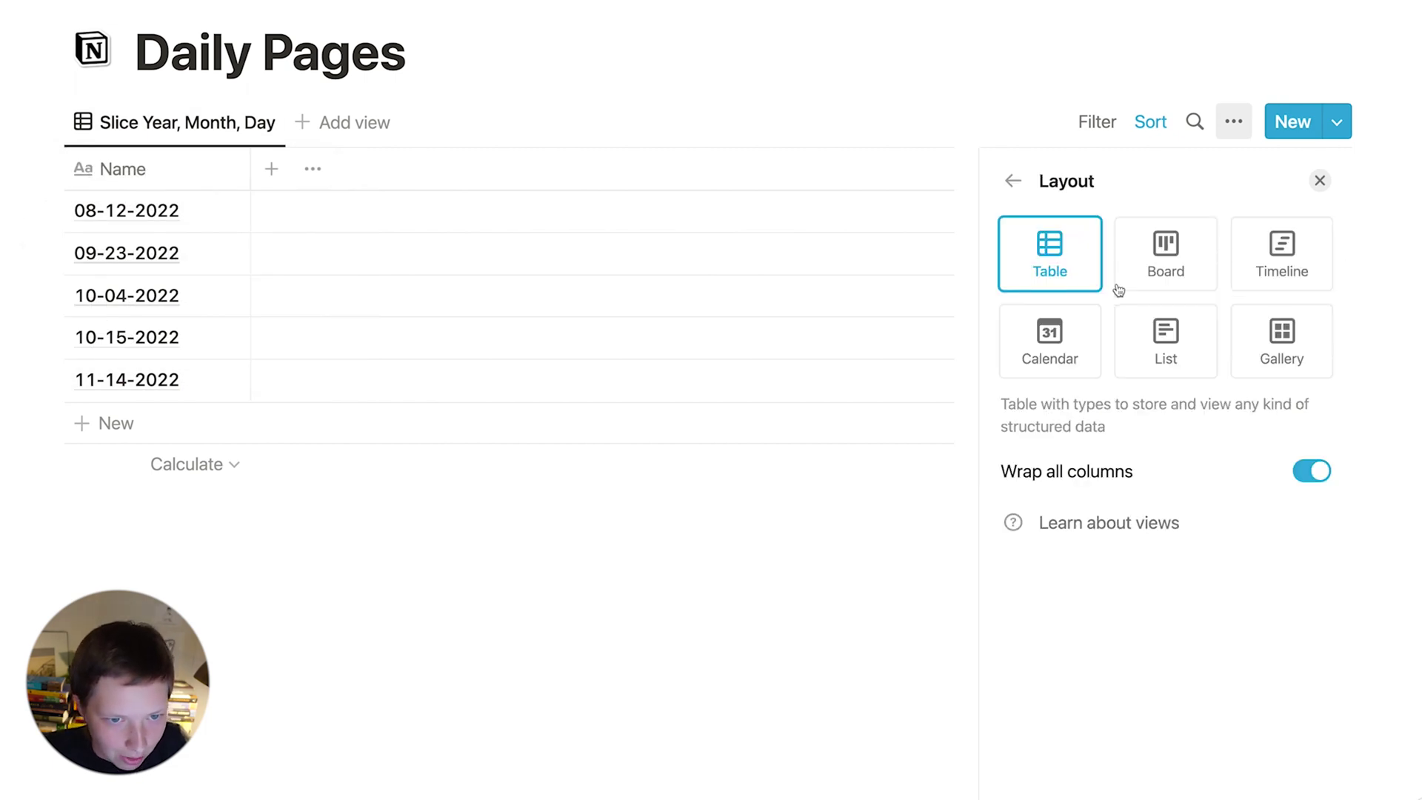
click(1308, 363)
click(1193, 474)
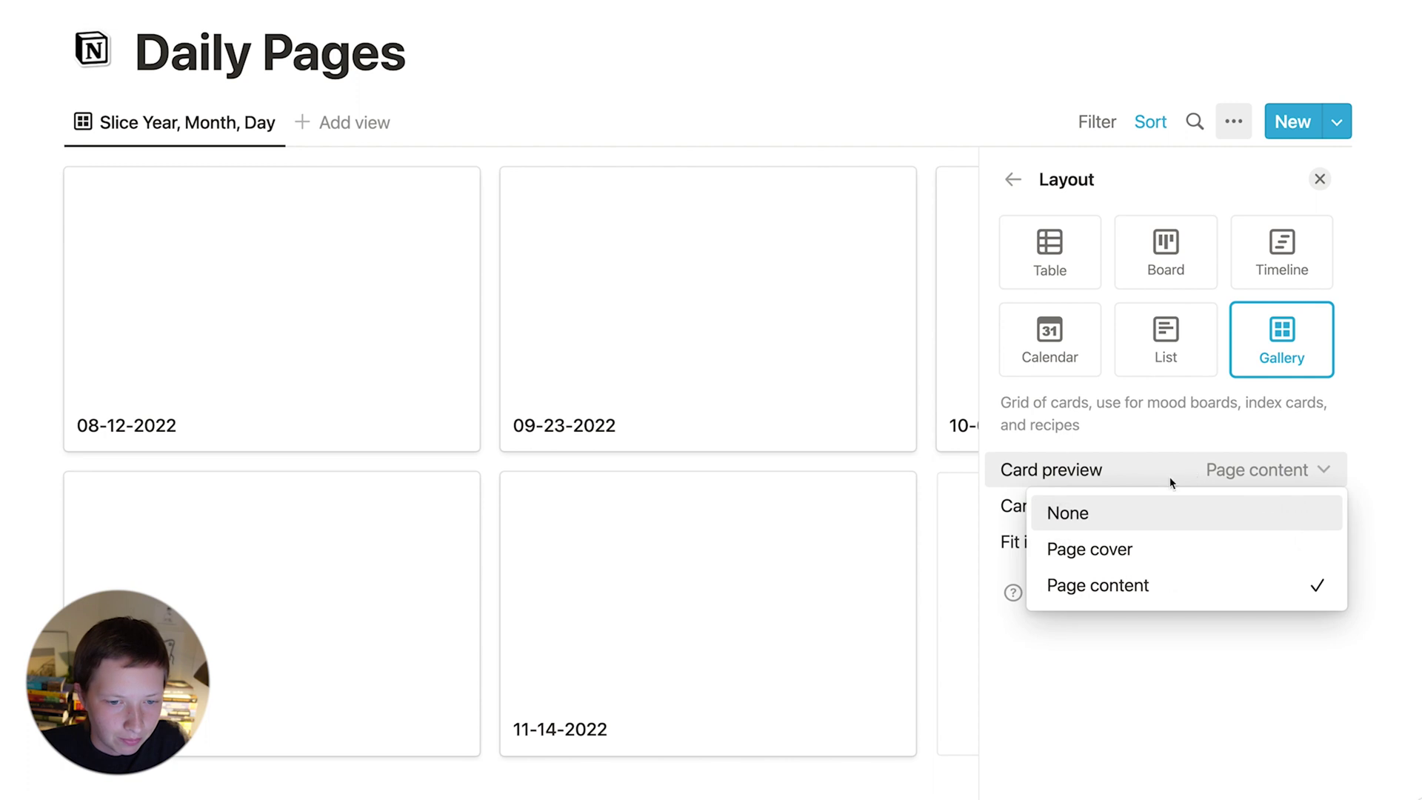
click(1083, 509)
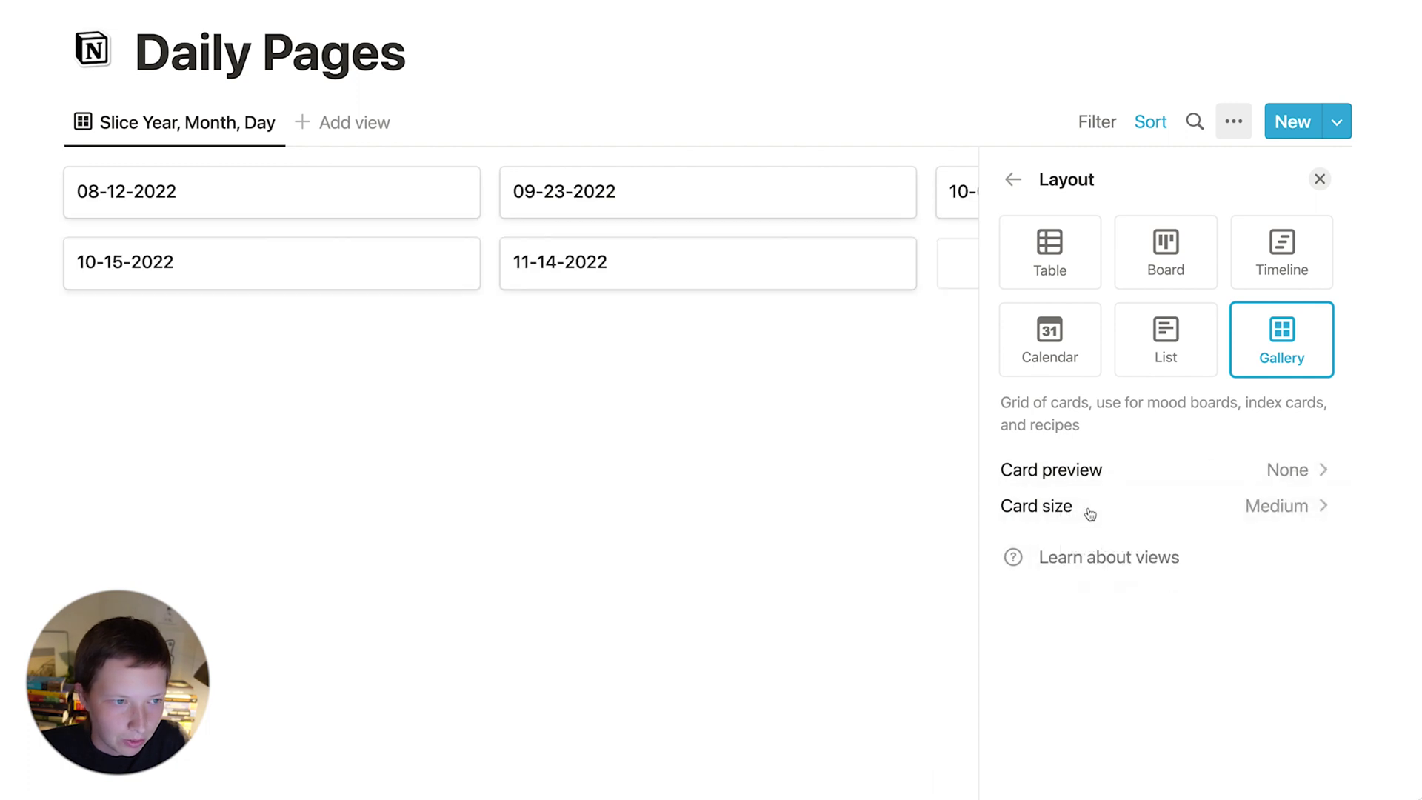
click(1275, 505)
click(1046, 549)
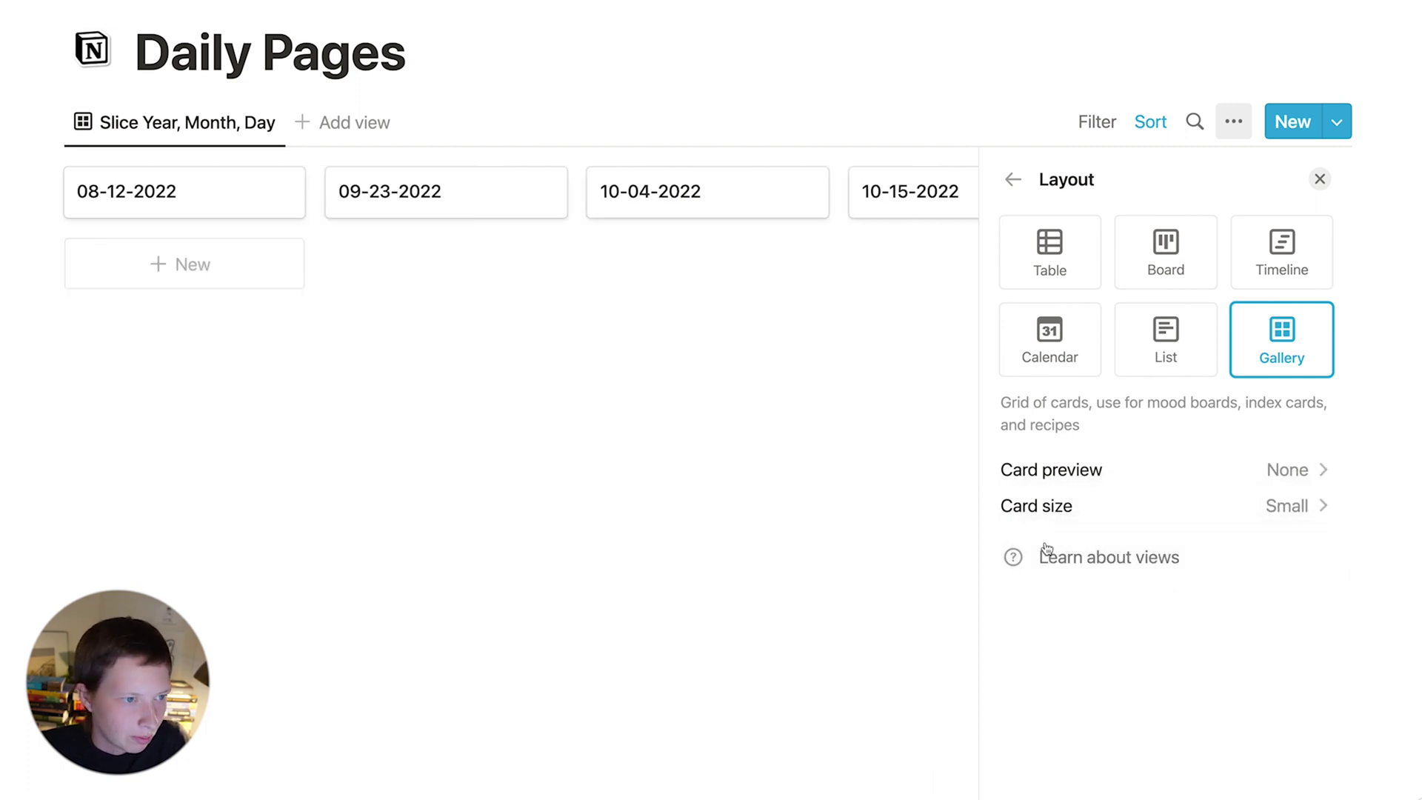
click(616, 441)
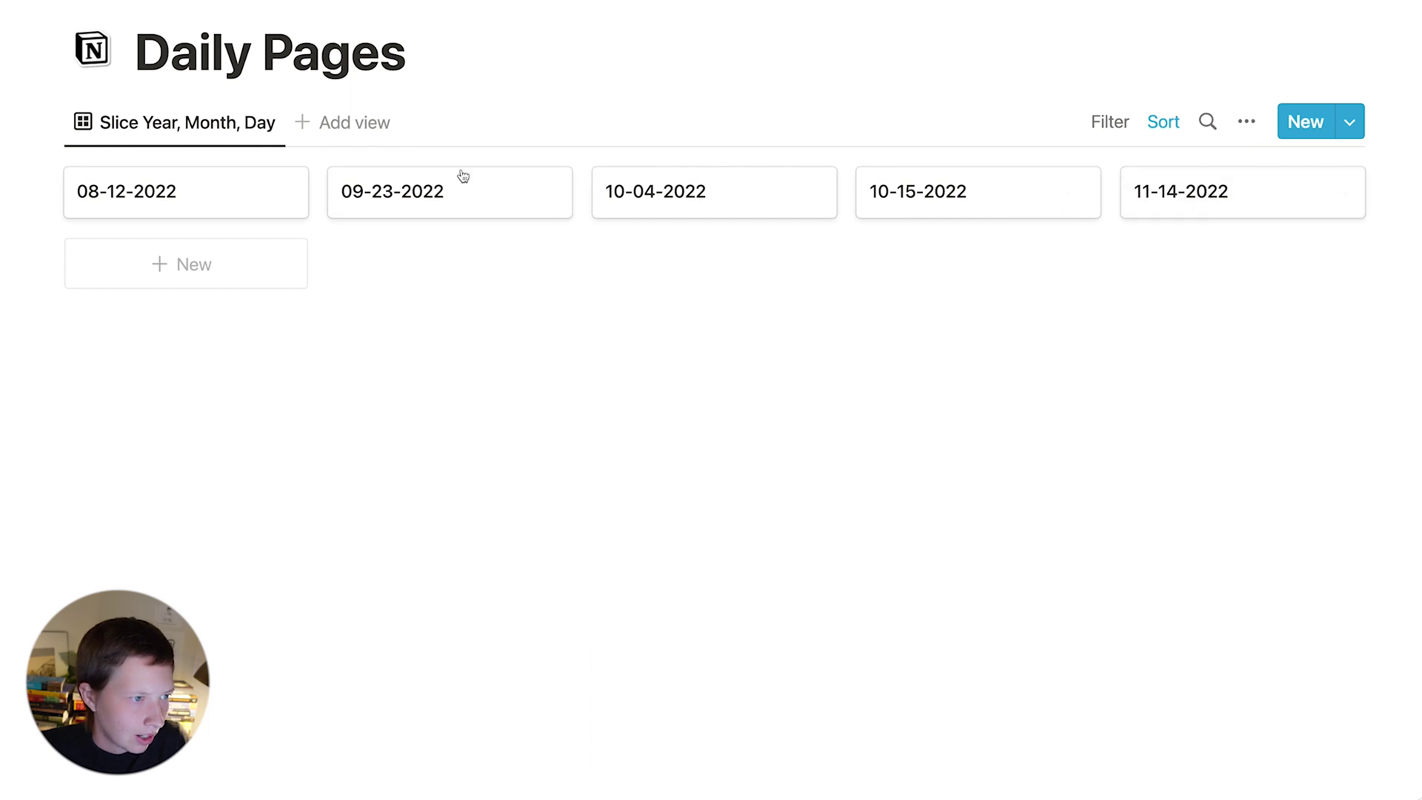
- Check the 08-12-2022 card's page, collapsing its hidden Year, Month and Date properties
click(160, 208)
click(319, 258)
click(317, 259)
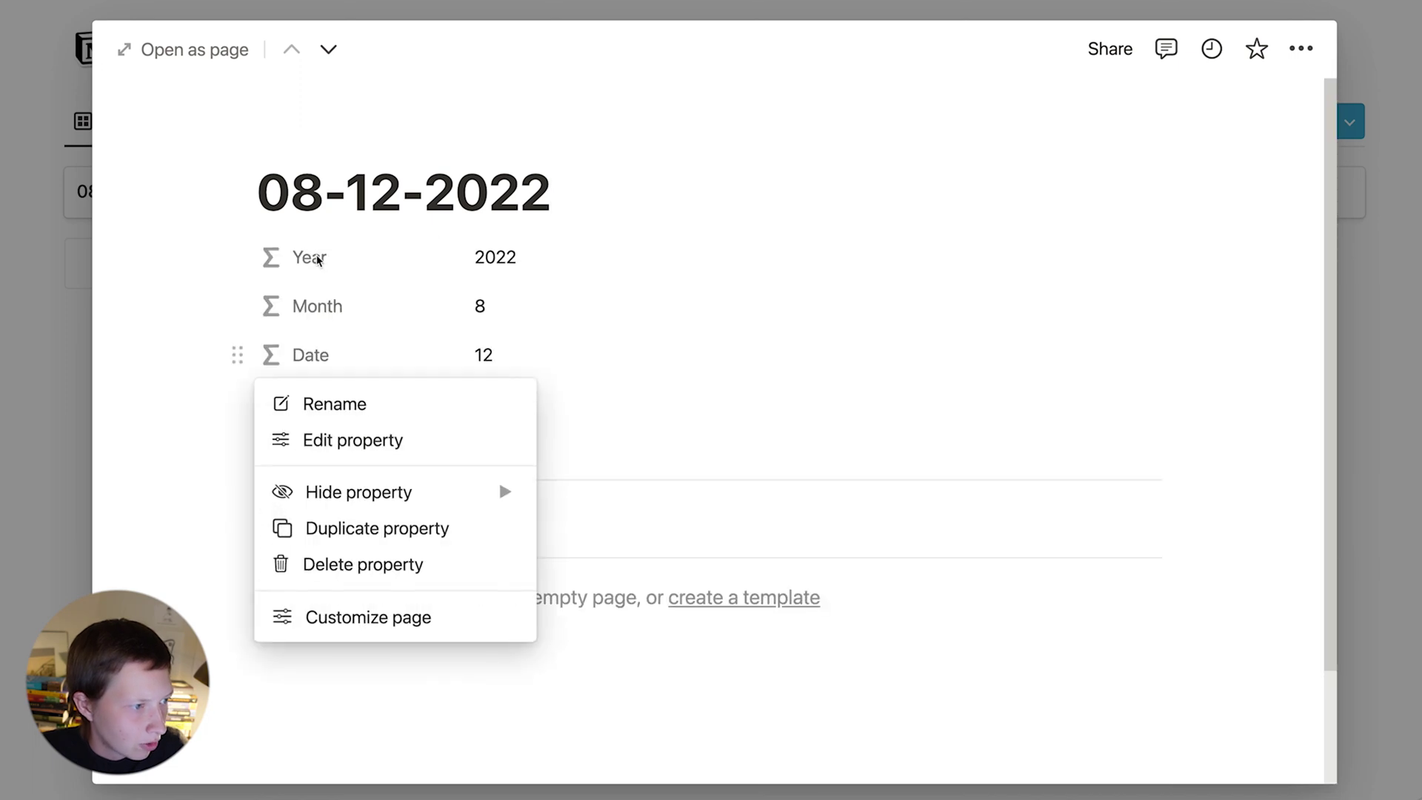
click(317, 259)
scroll(327, 263, down, 1)
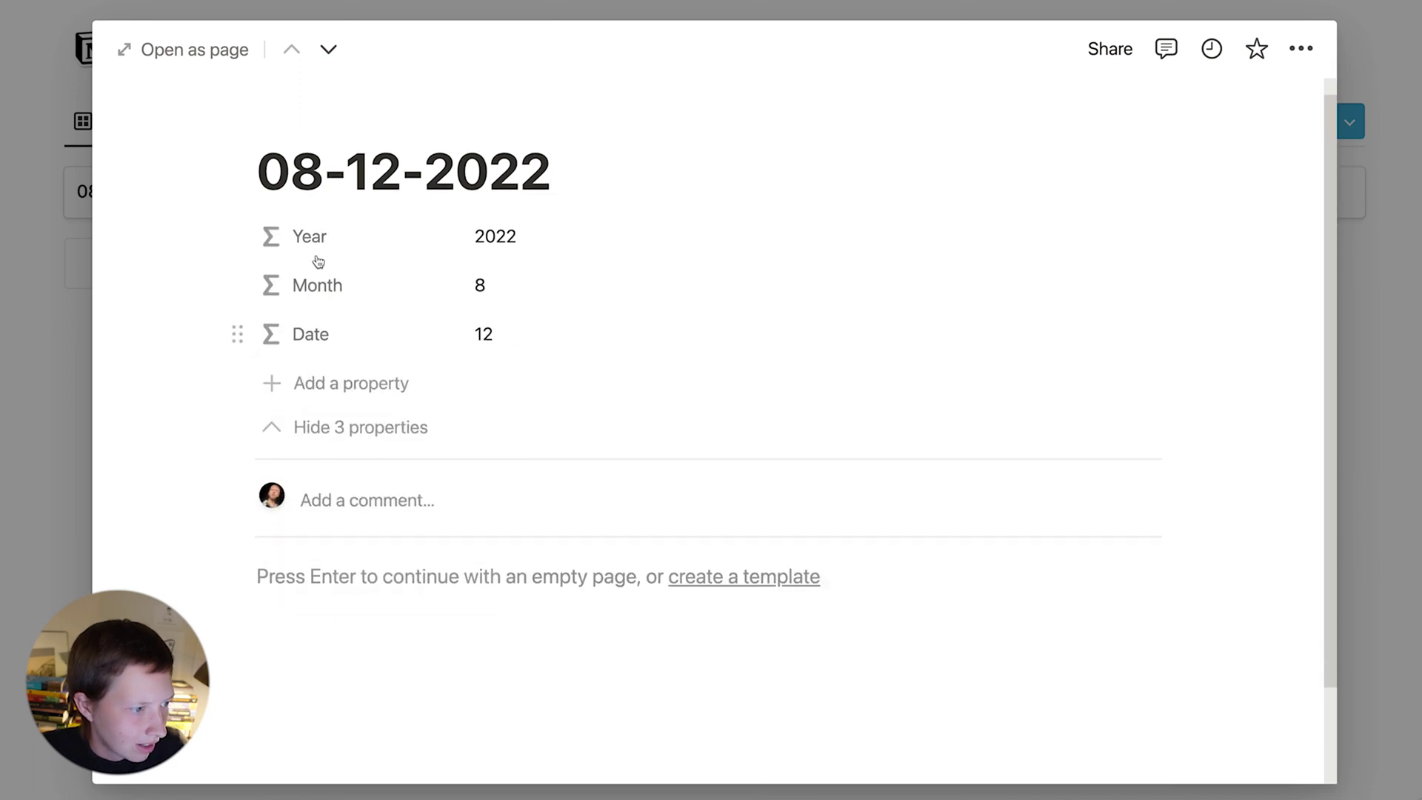
click(333, 433)
click(8, 377)
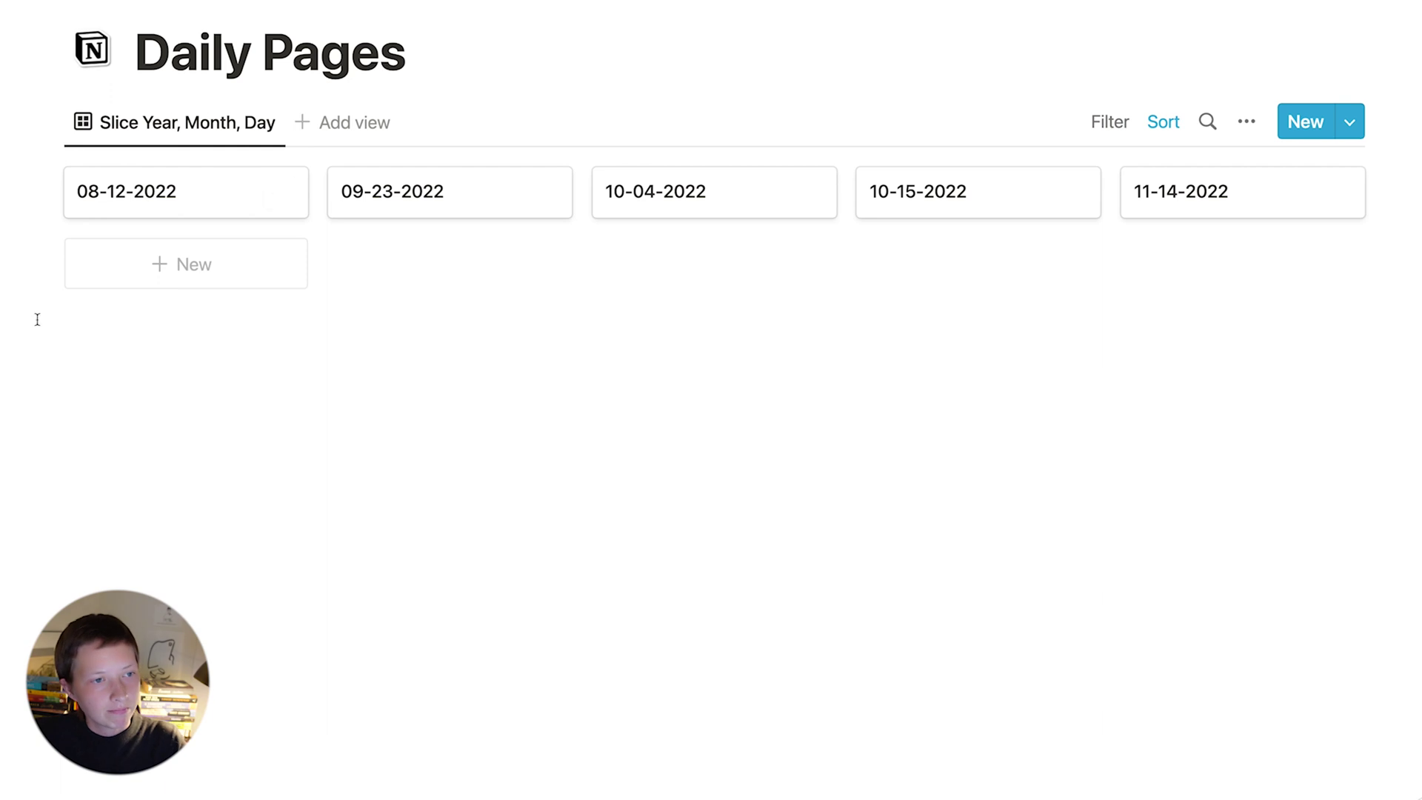
- Return to the Slice Function page and open the Daily Survey database
key(super+bracketleft)
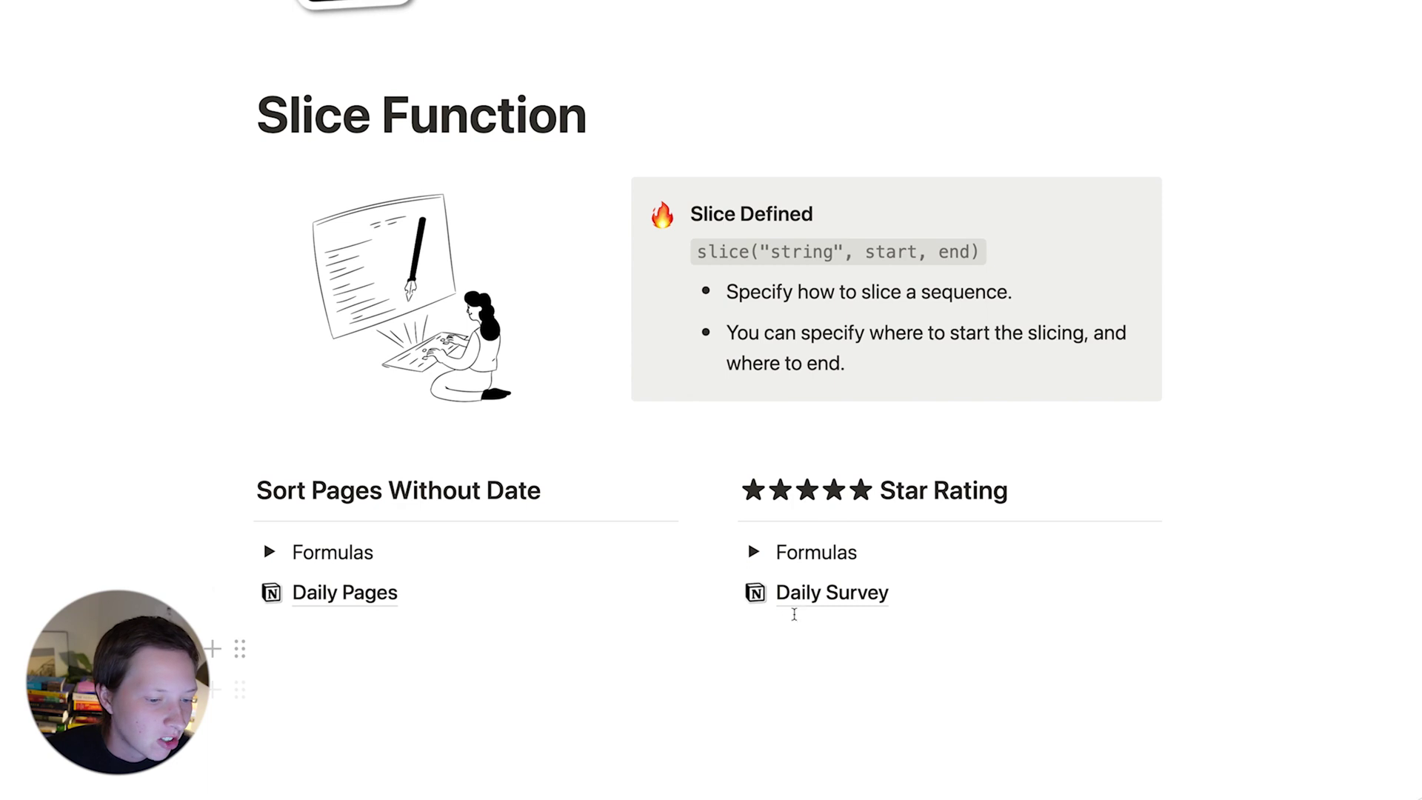
click(912, 608)
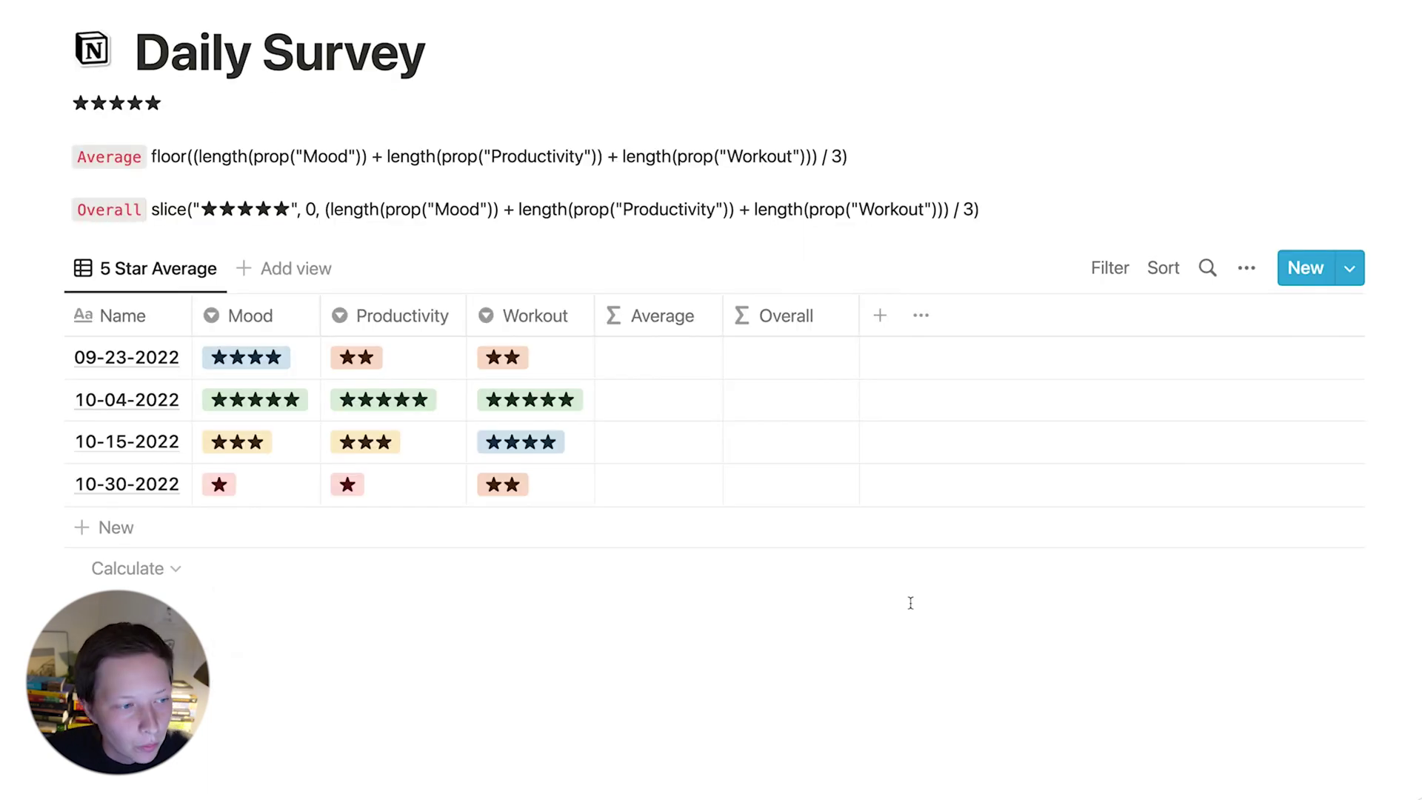
- On the 09-23-2022 page, move Mood below Overall, keeping its four-star rating
click(122, 357)
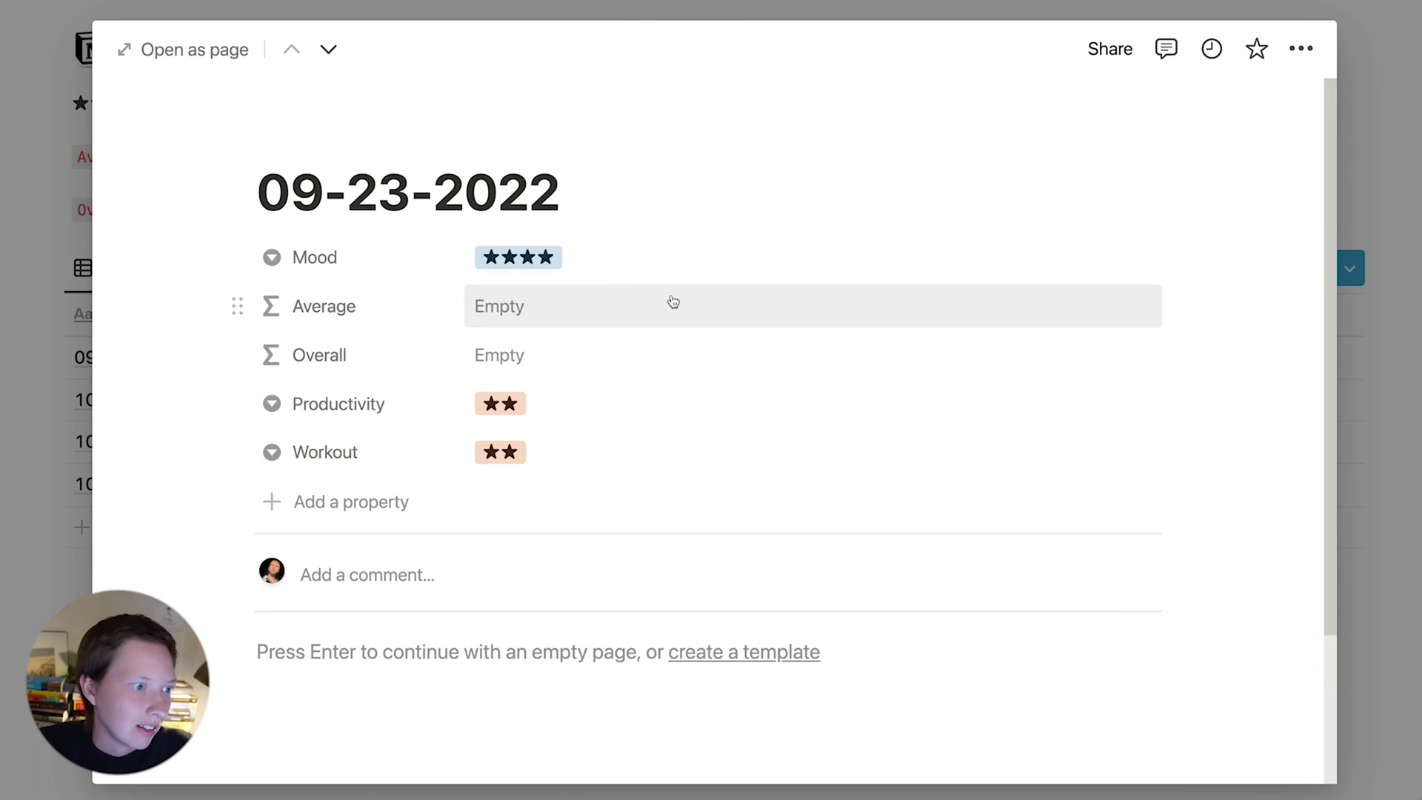
drag(324, 278, 335, 373)
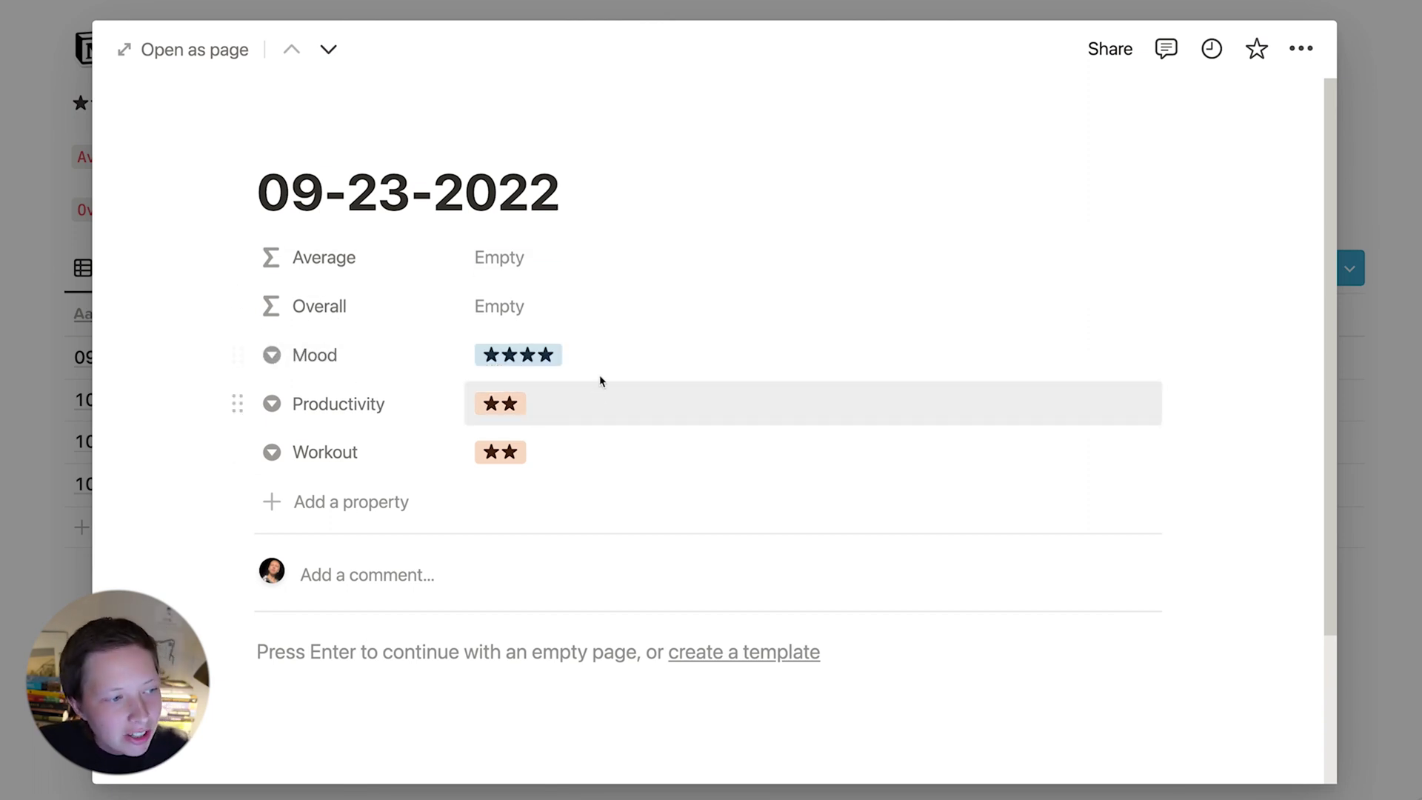
click(574, 362)
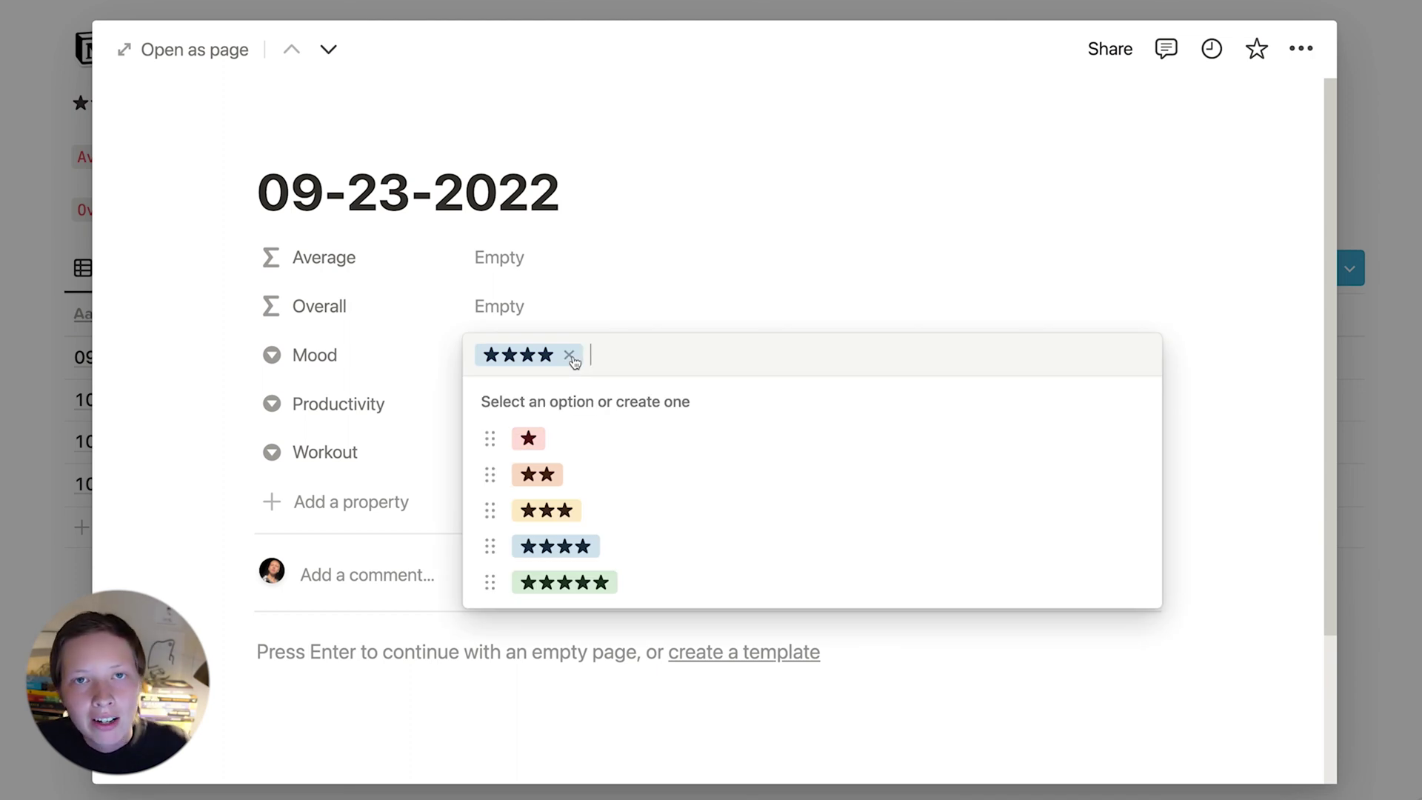
click(562, 265)
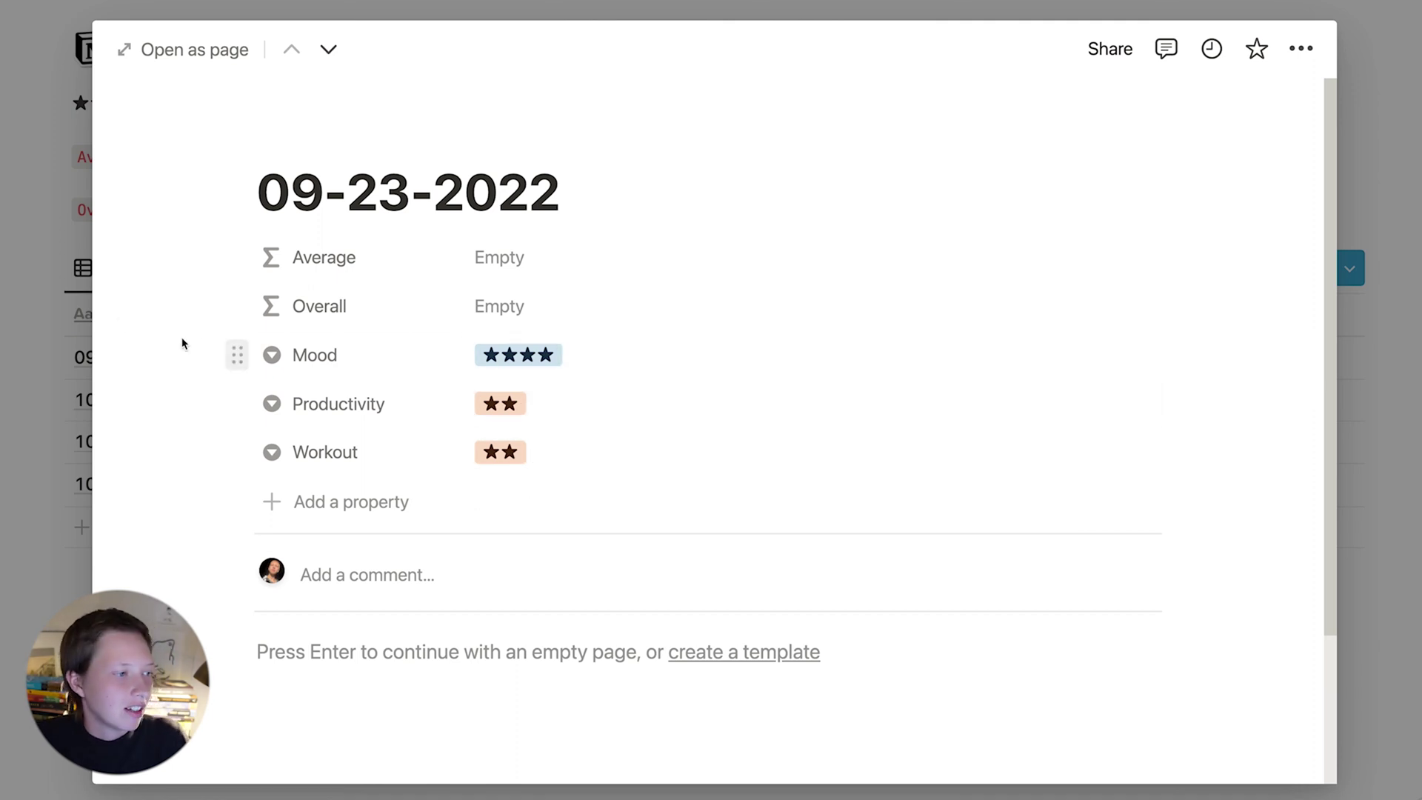
click(63, 314)
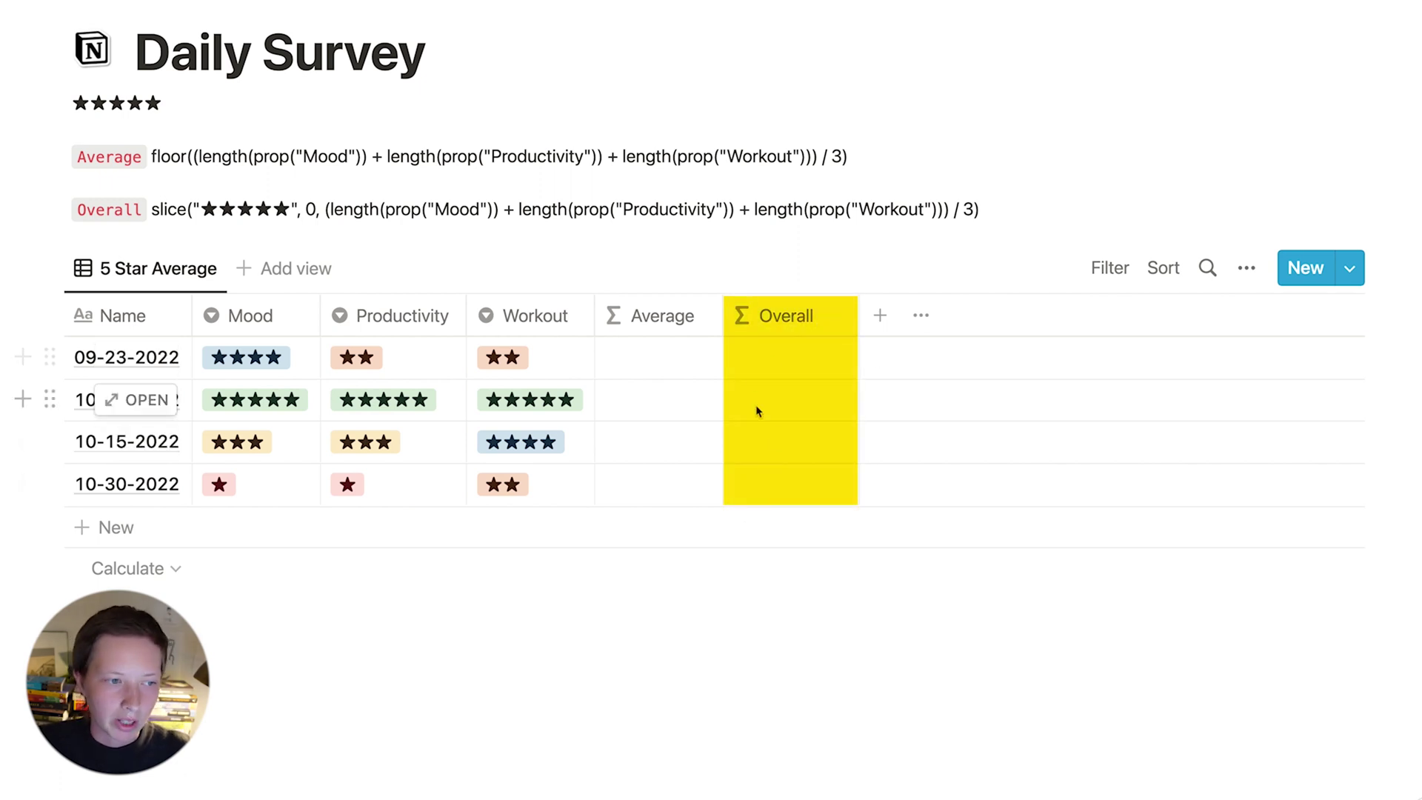
click(771, 362)
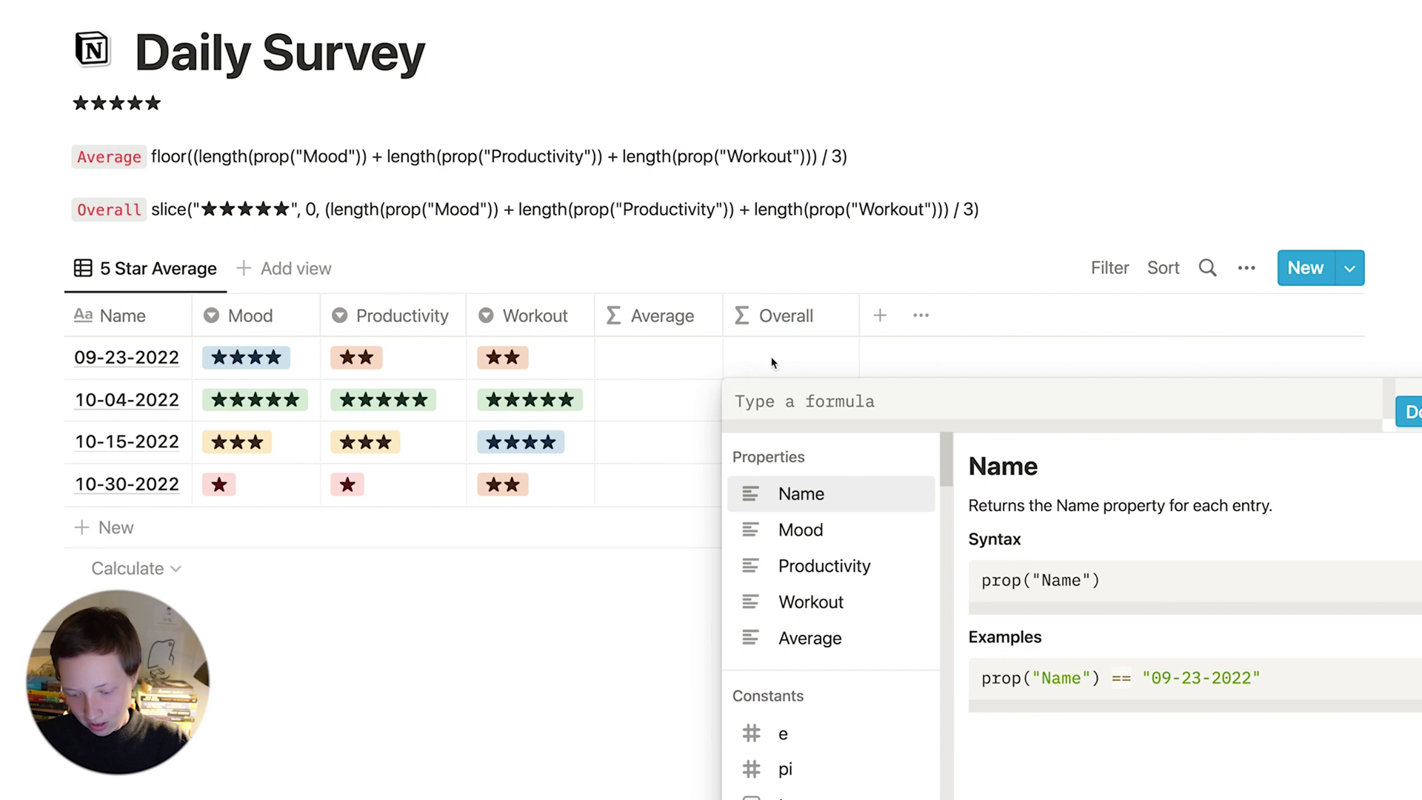
- Enter a placeholder Overall formula slice("", 0, 0) and copy the five stars under the title
text(slice)
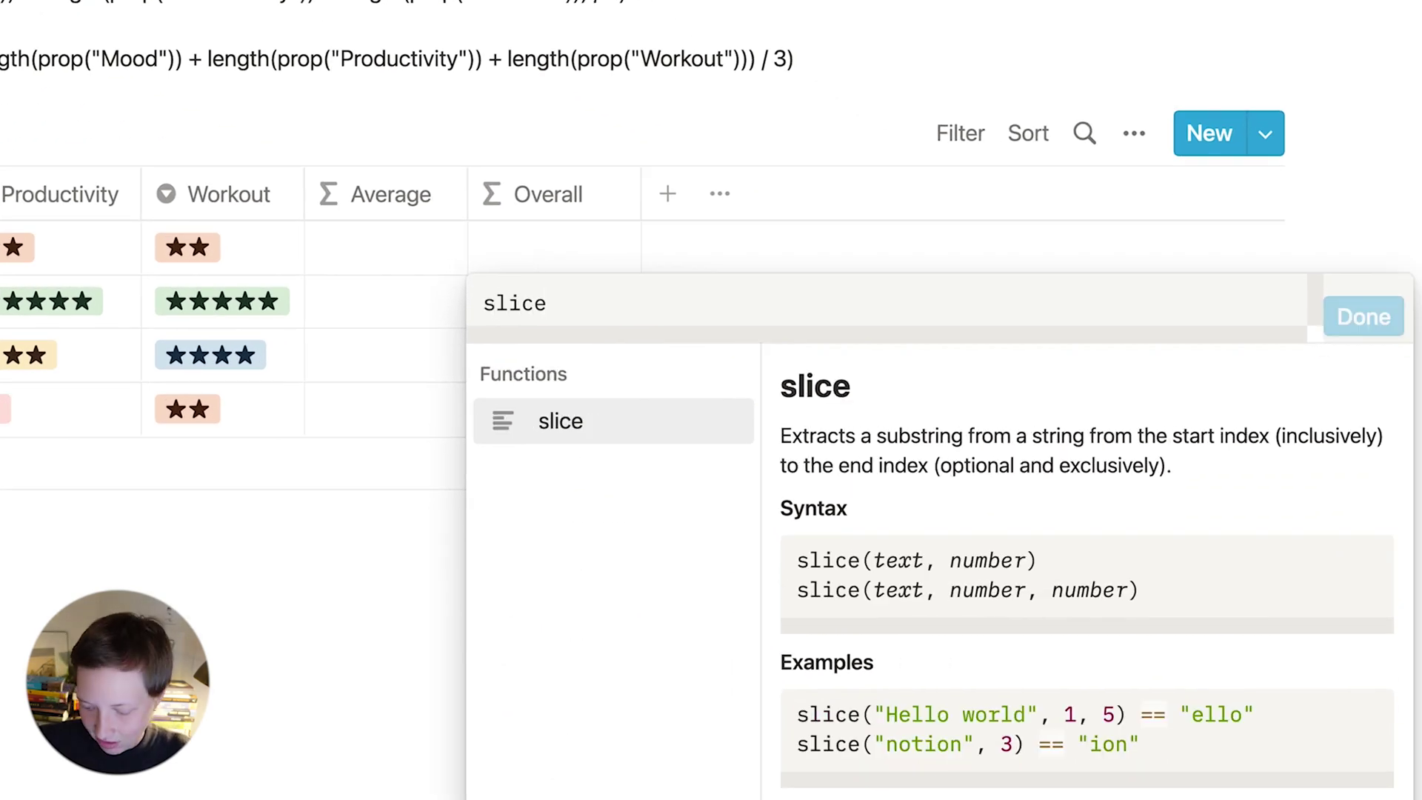
text(()
text("", 0)
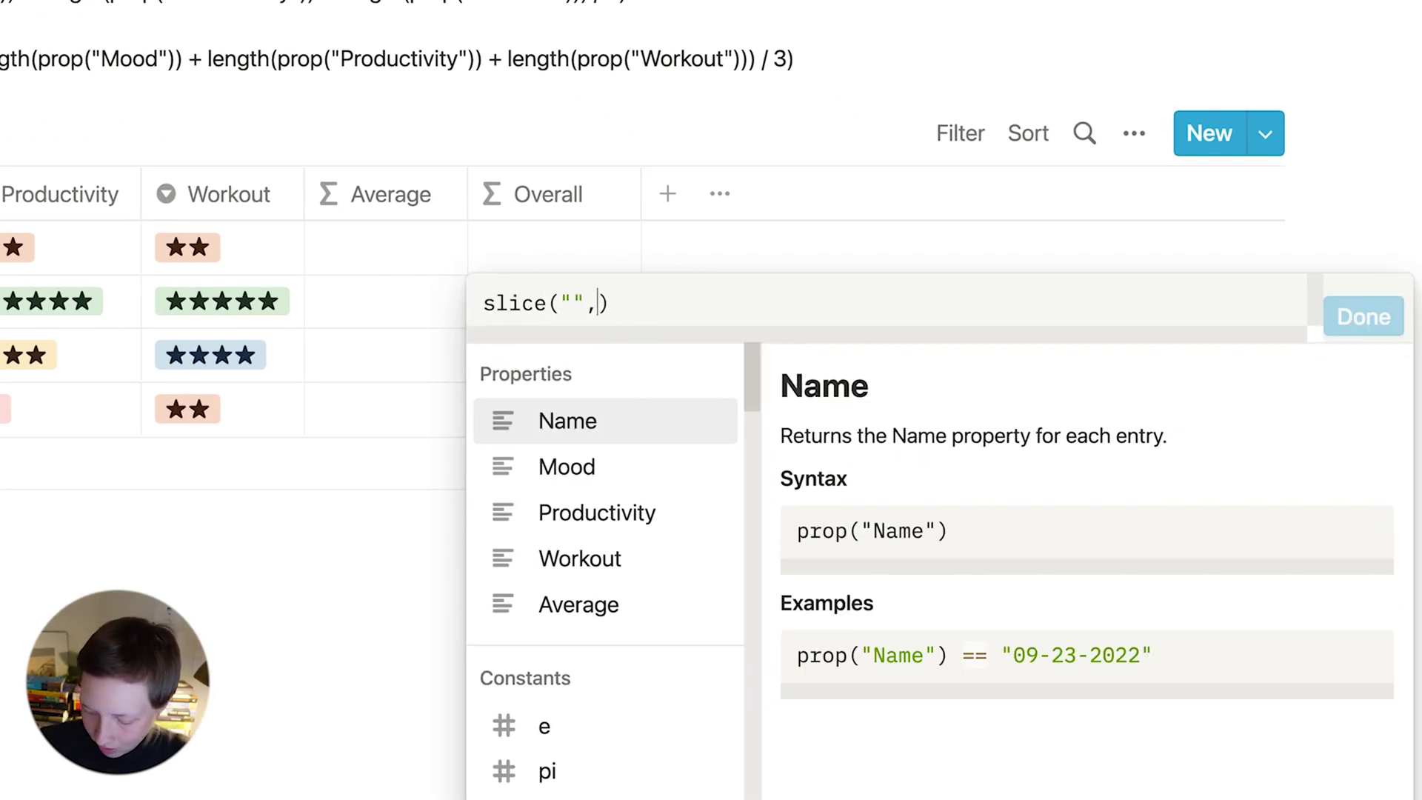
text(, 0)
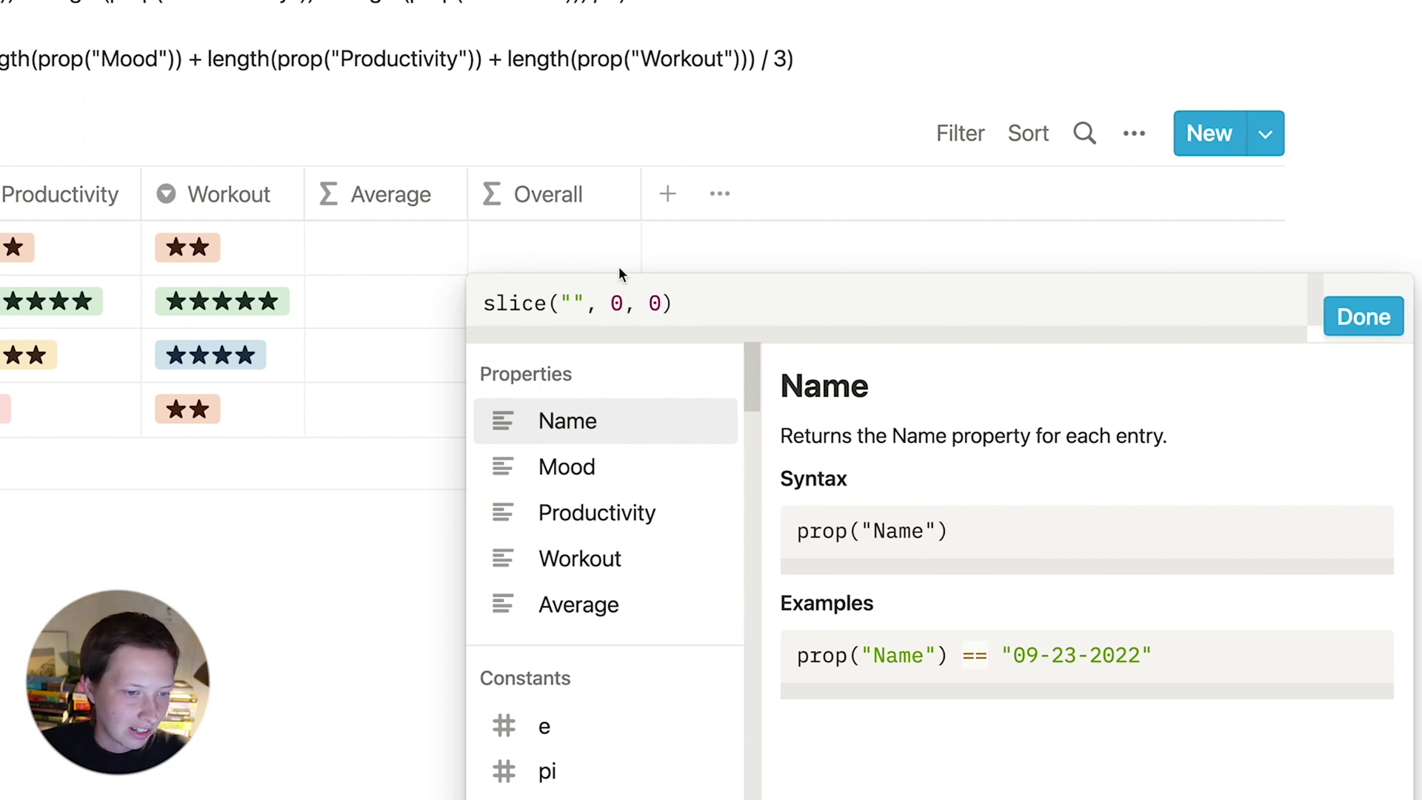
click(1363, 317)
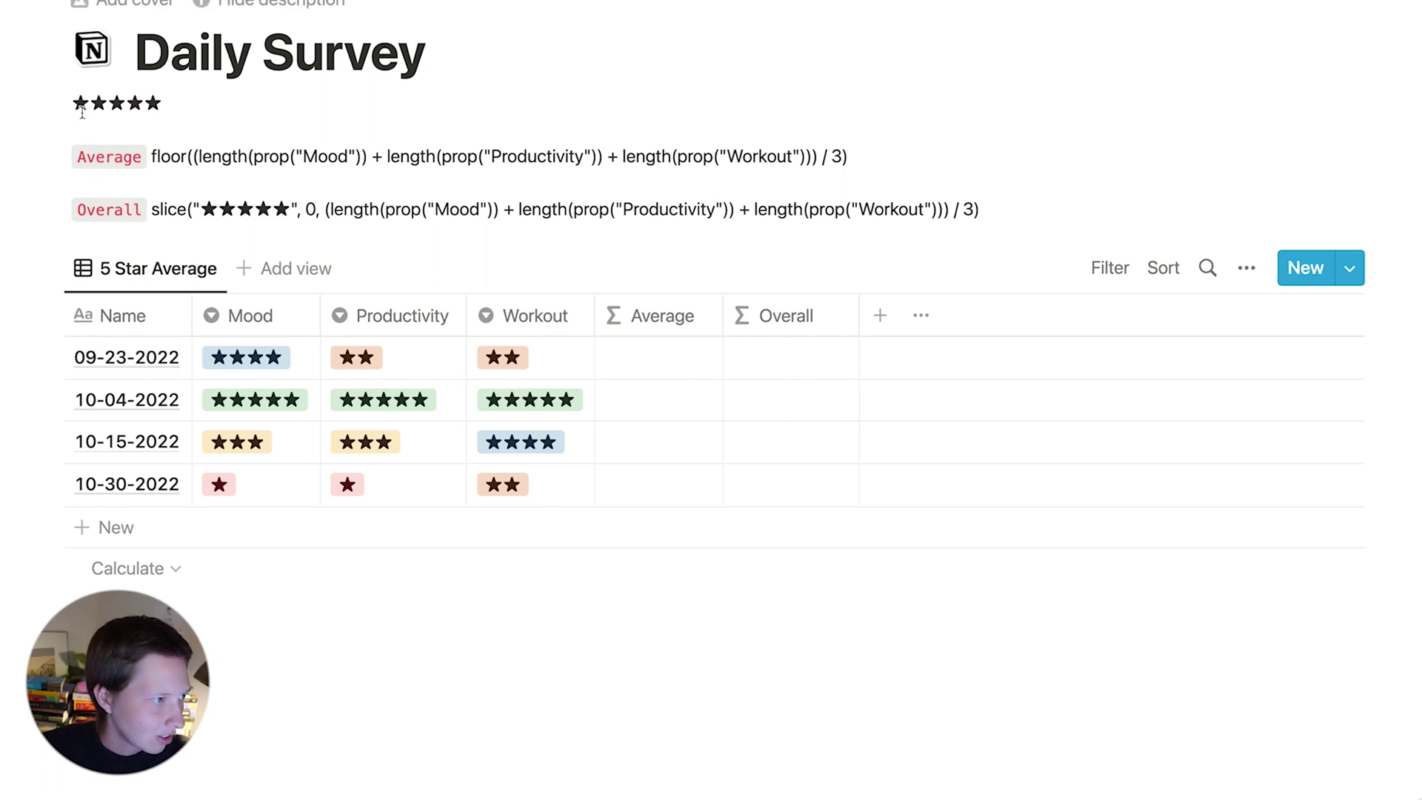
drag(80, 105, 176, 104)
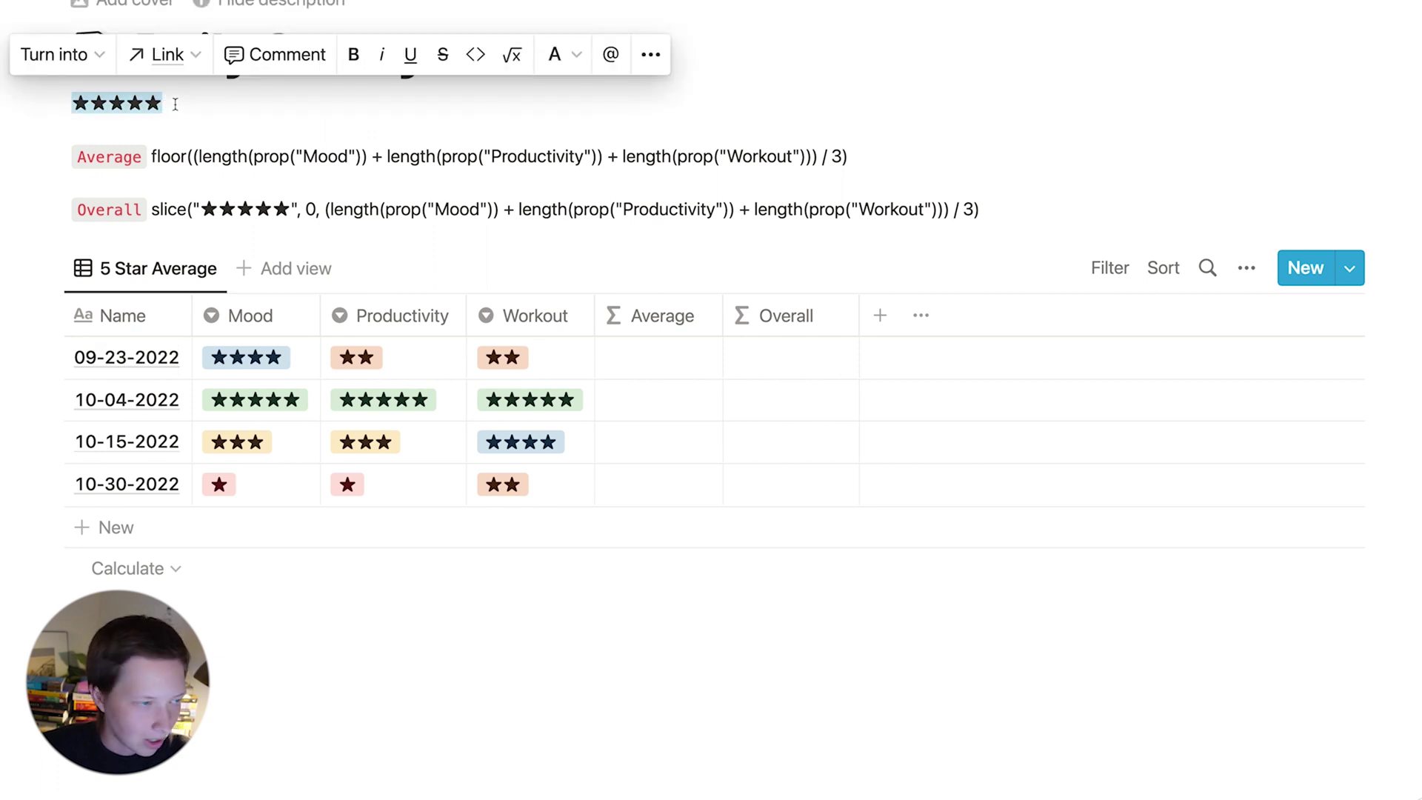
key(super+c)
click(218, 141)
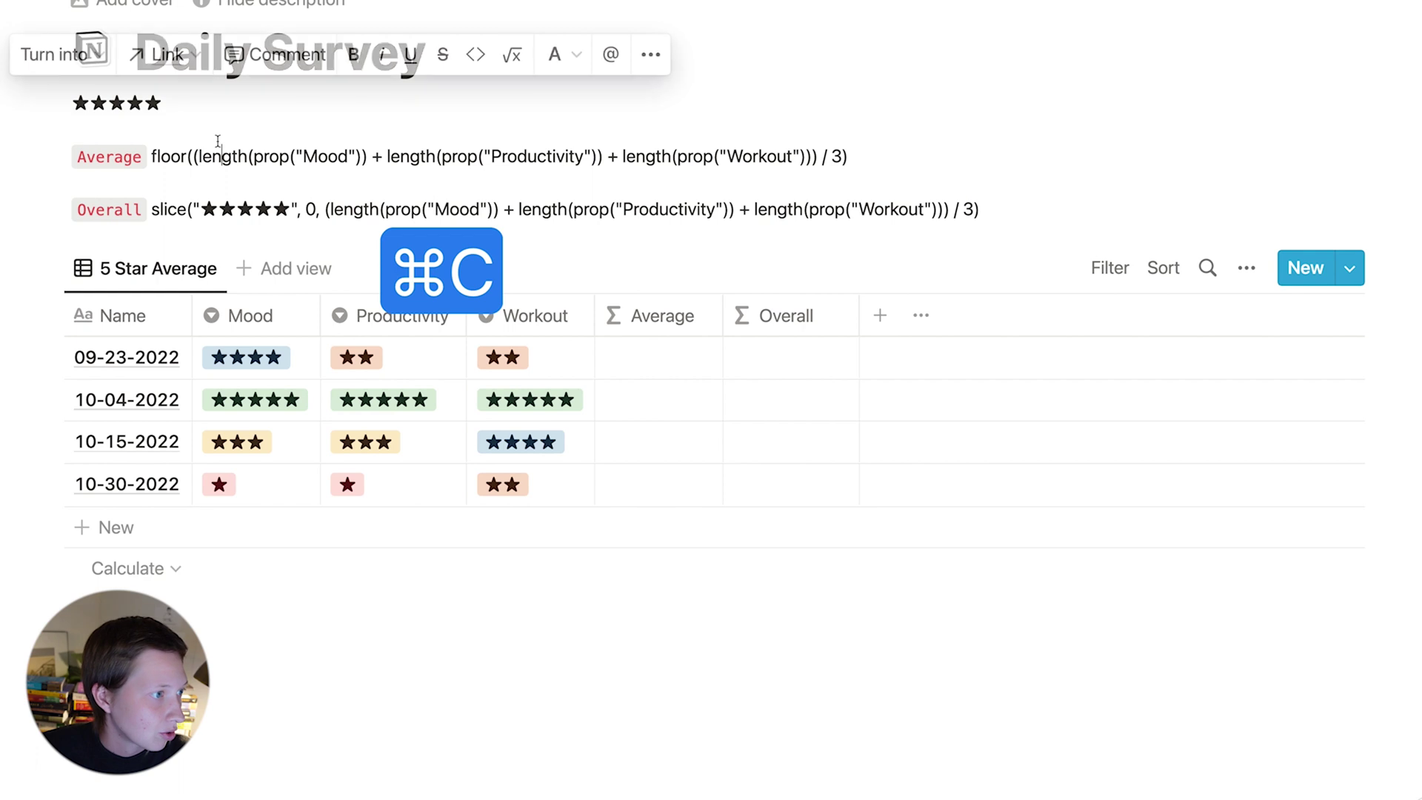
- Paste the five stars into the Overall formula's quotes and raise the end value to 5
click(763, 358)
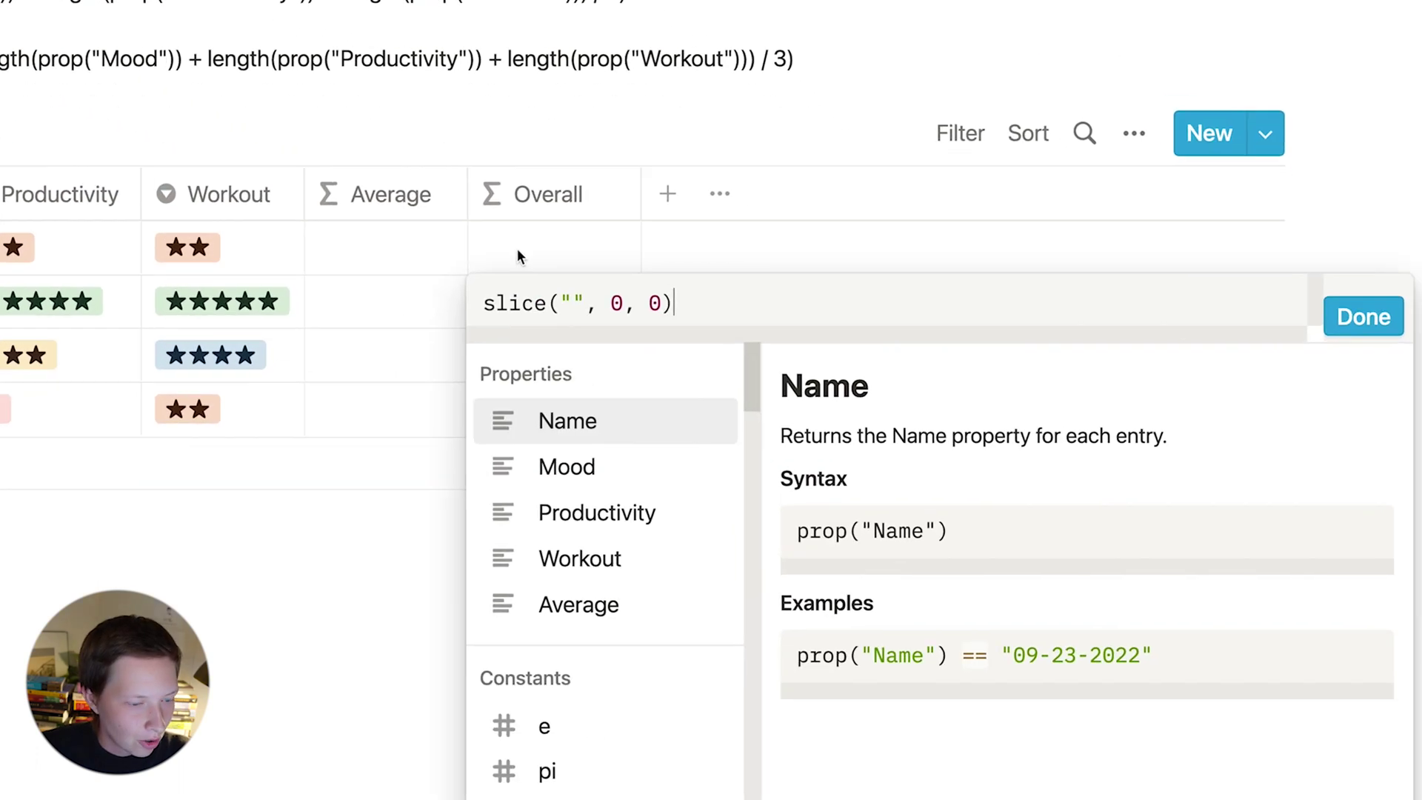
click(572, 304)
key(super+v)
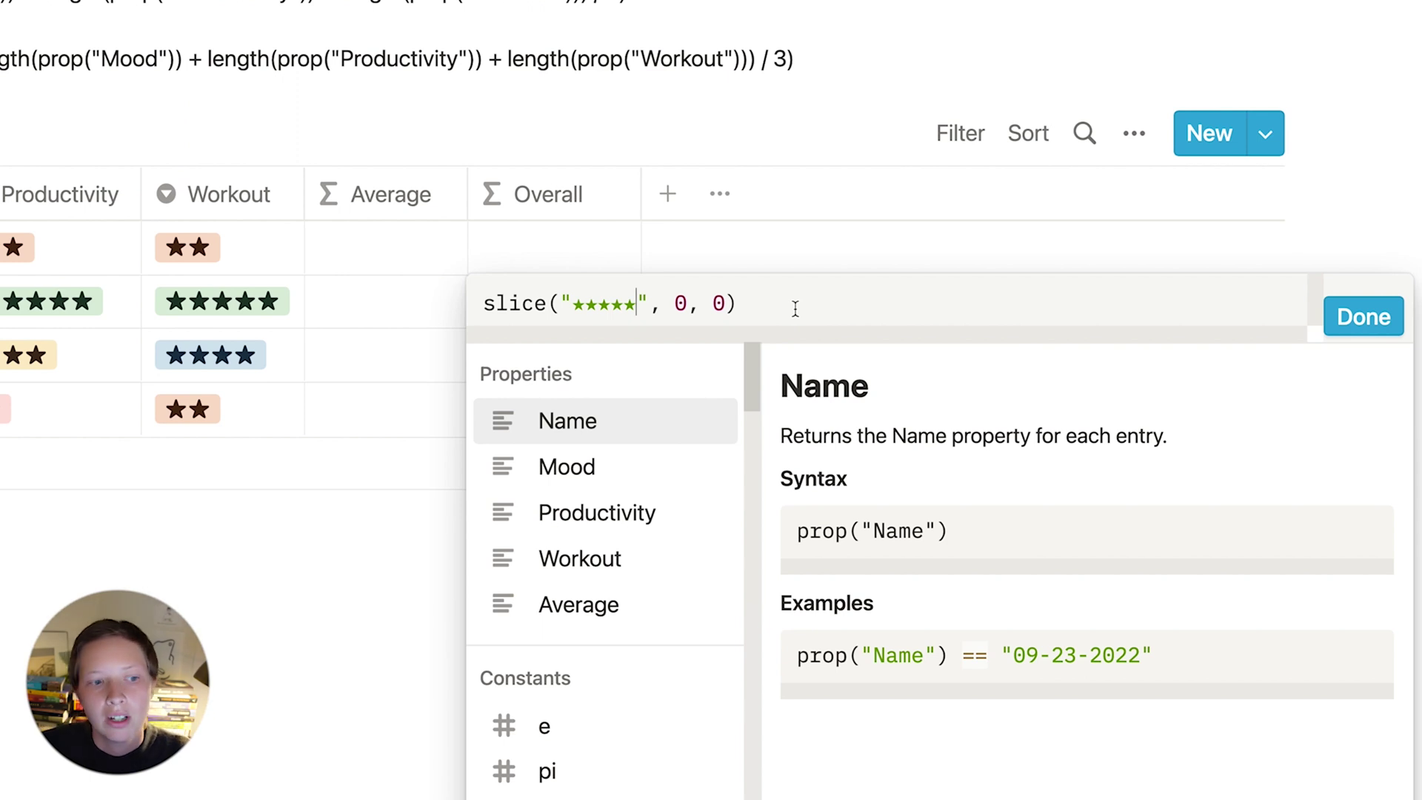
click(721, 305)
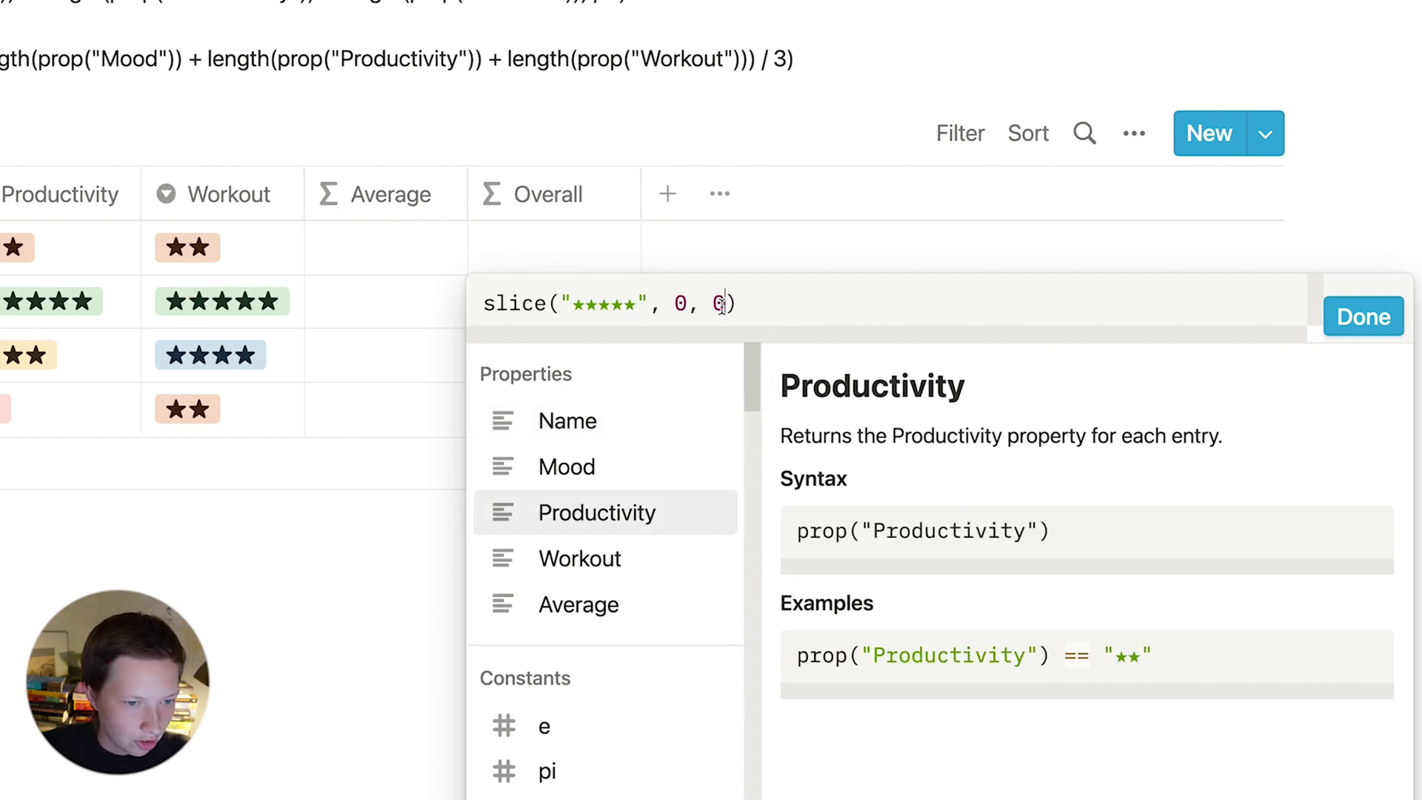
key(BackSpace)
text(1)
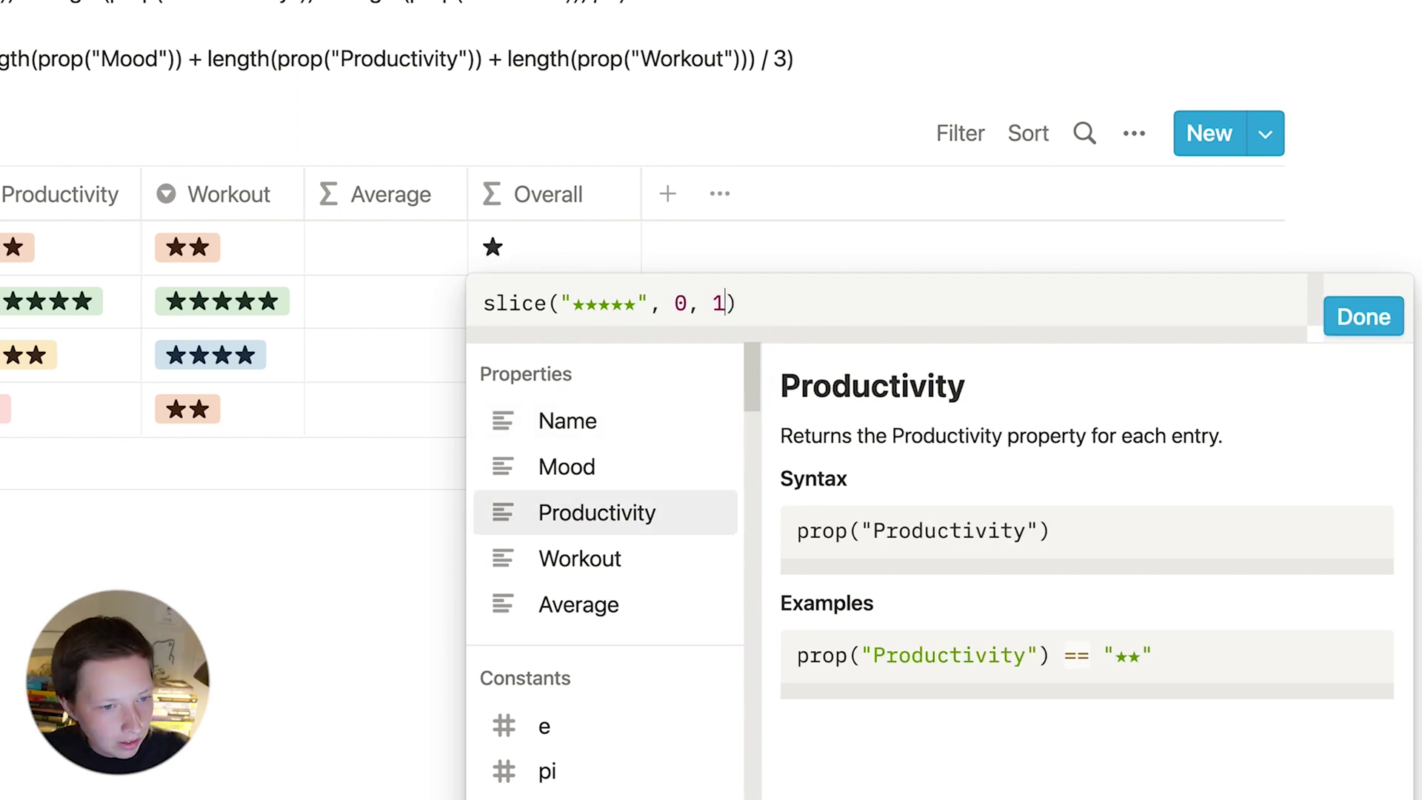
key(BackSpace)
text(2)
key(BackSpace)
text(3)
key(BackSpace)
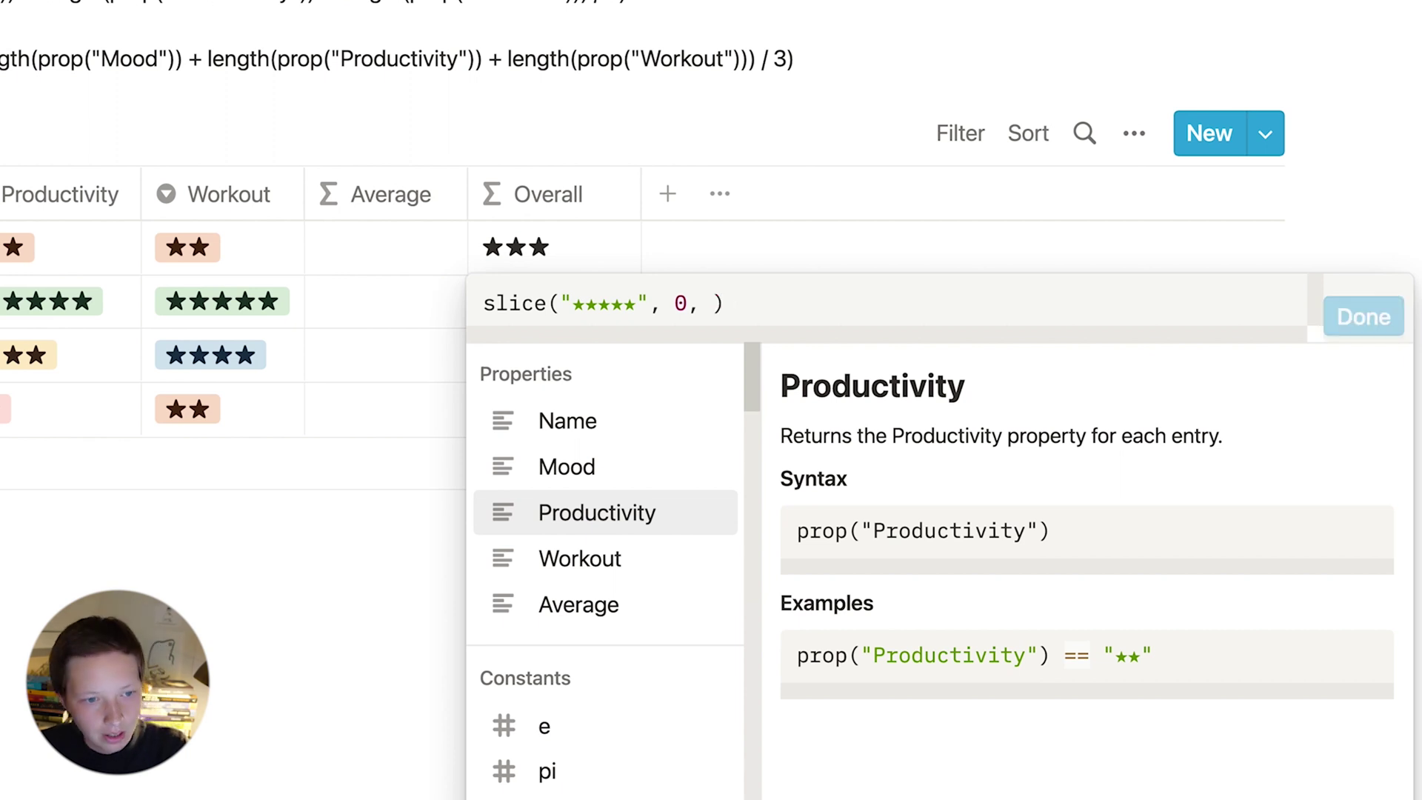
text(4)
key(BackSpace)
text(5)
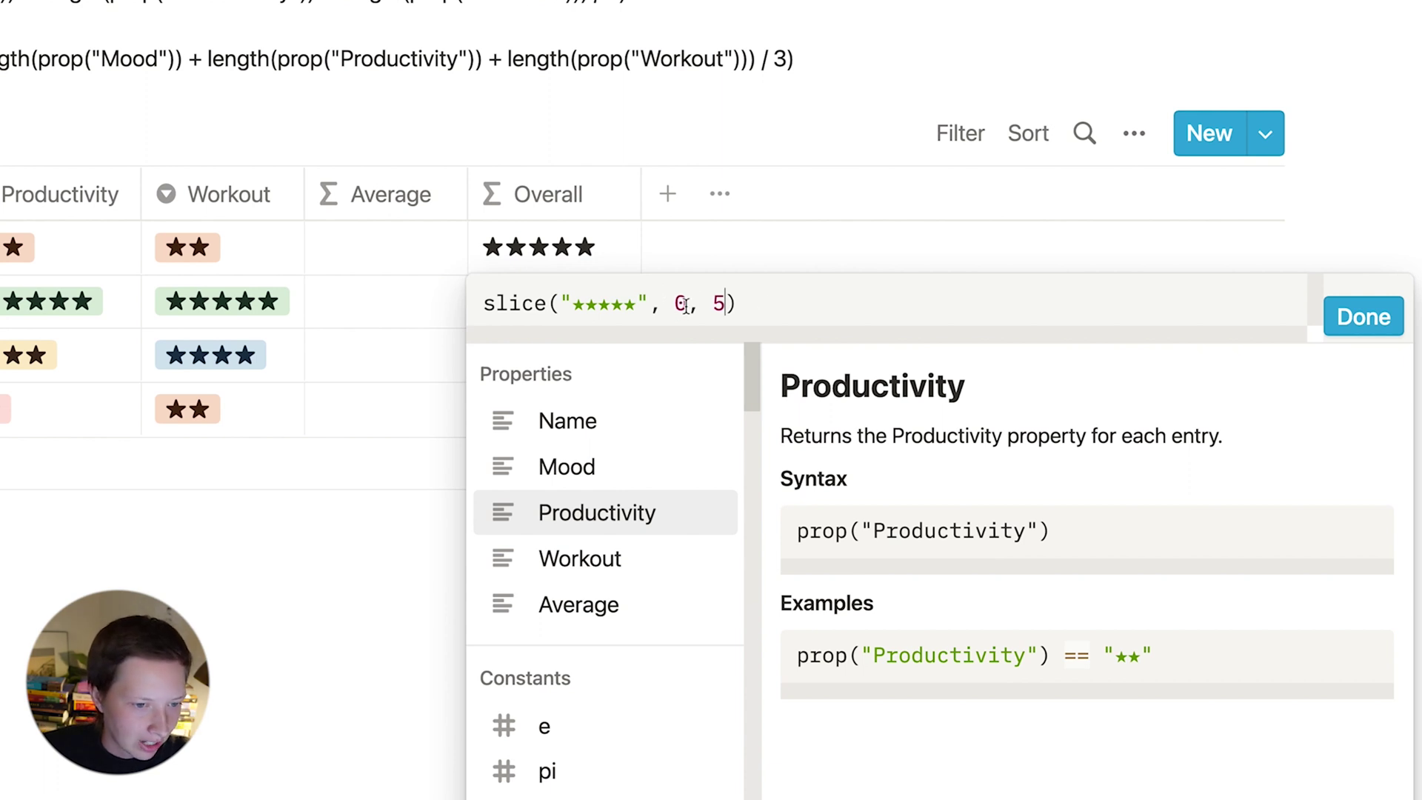
- Confirm the Overall formula slice("★★★★★", 0, 5) so every row shows five stars
drag(571, 303, 483, 306)
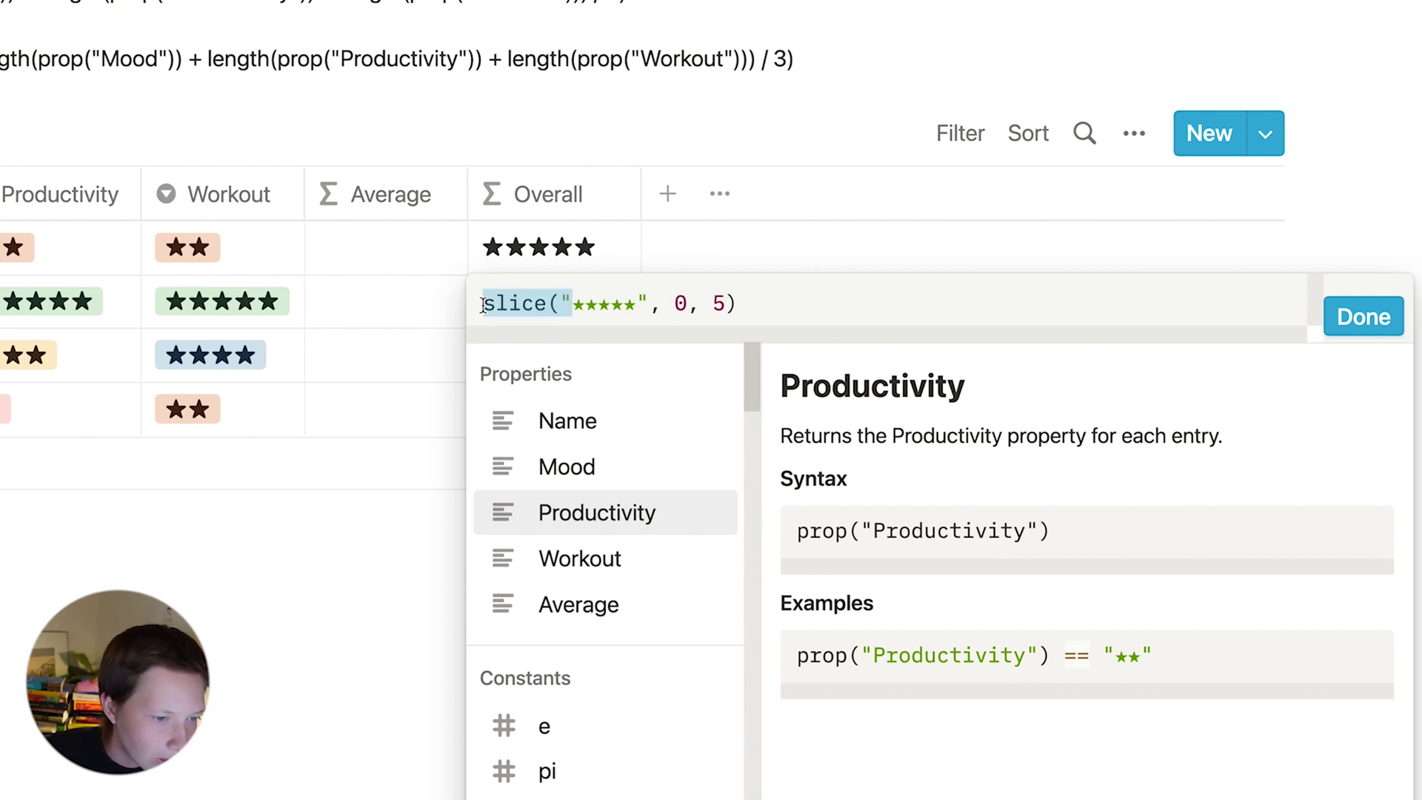
click(582, 303)
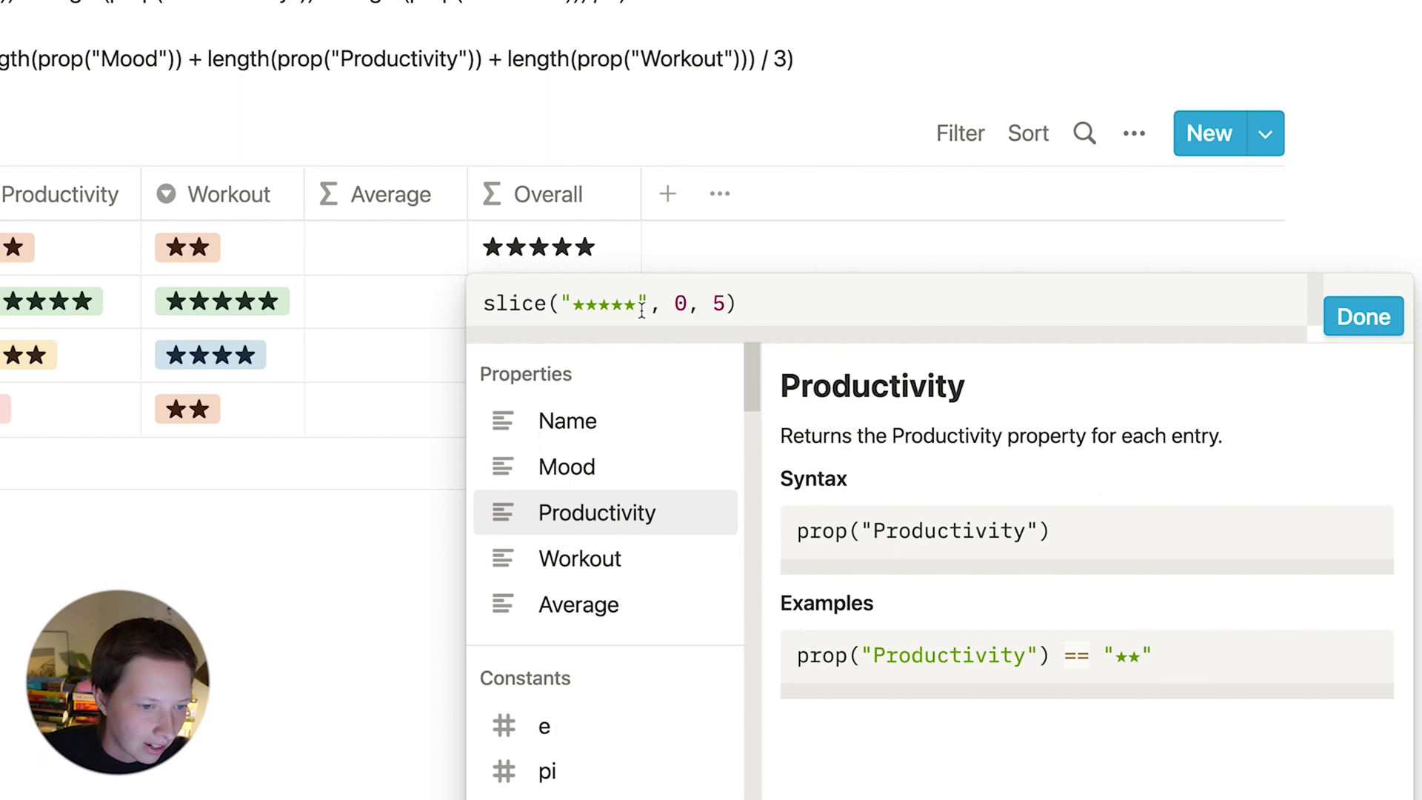
drag(639, 308, 627, 305)
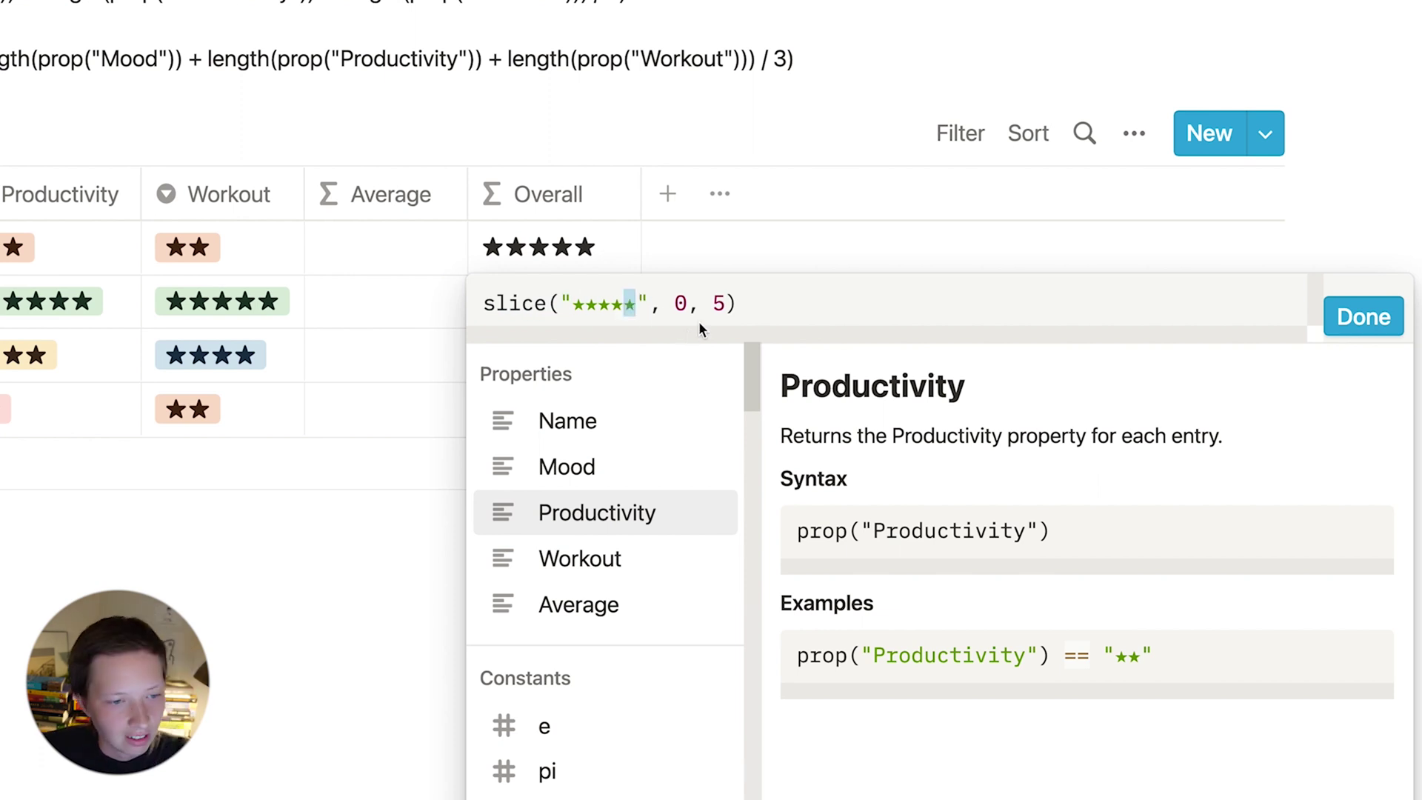
click(726, 305)
double_click(722, 305)
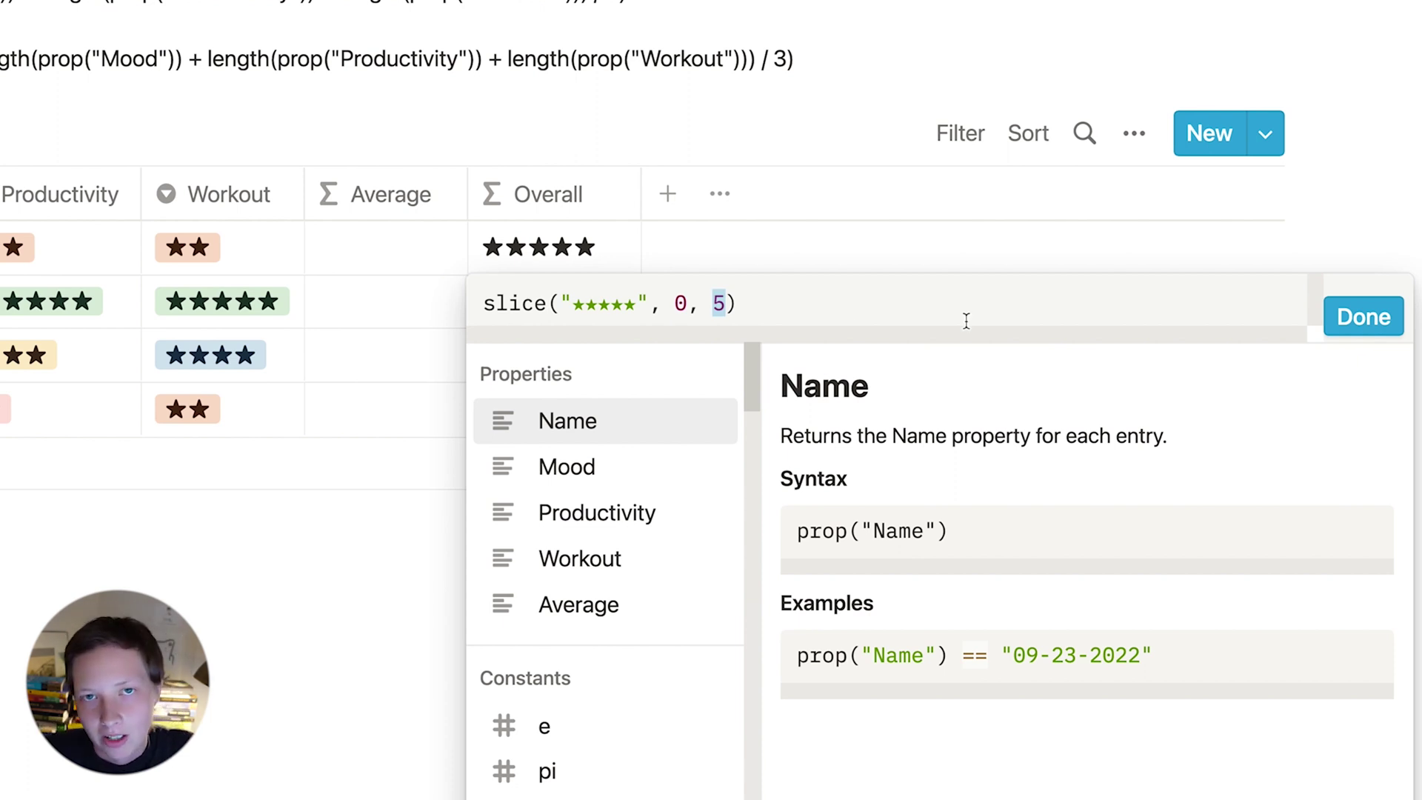
click(1360, 316)
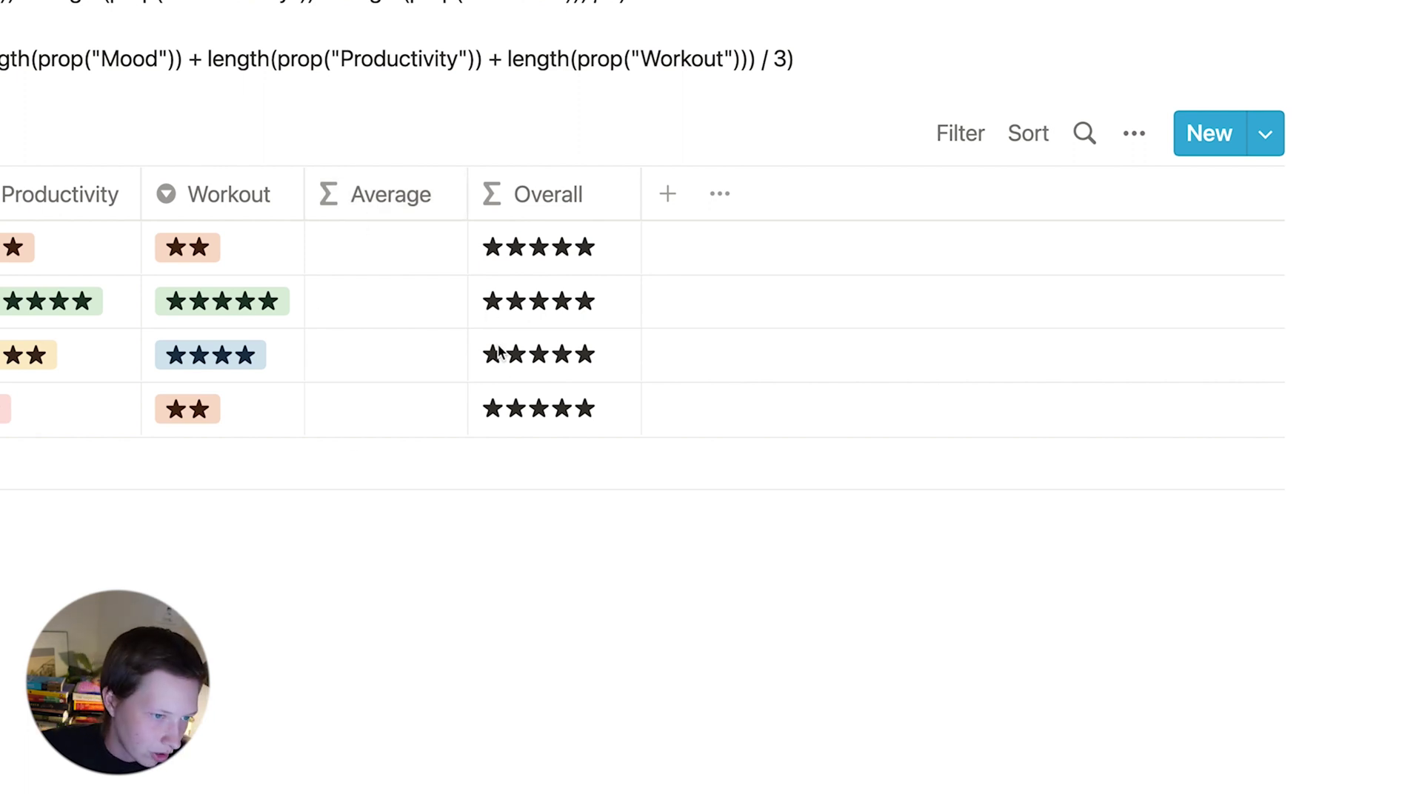
click(375, 248)
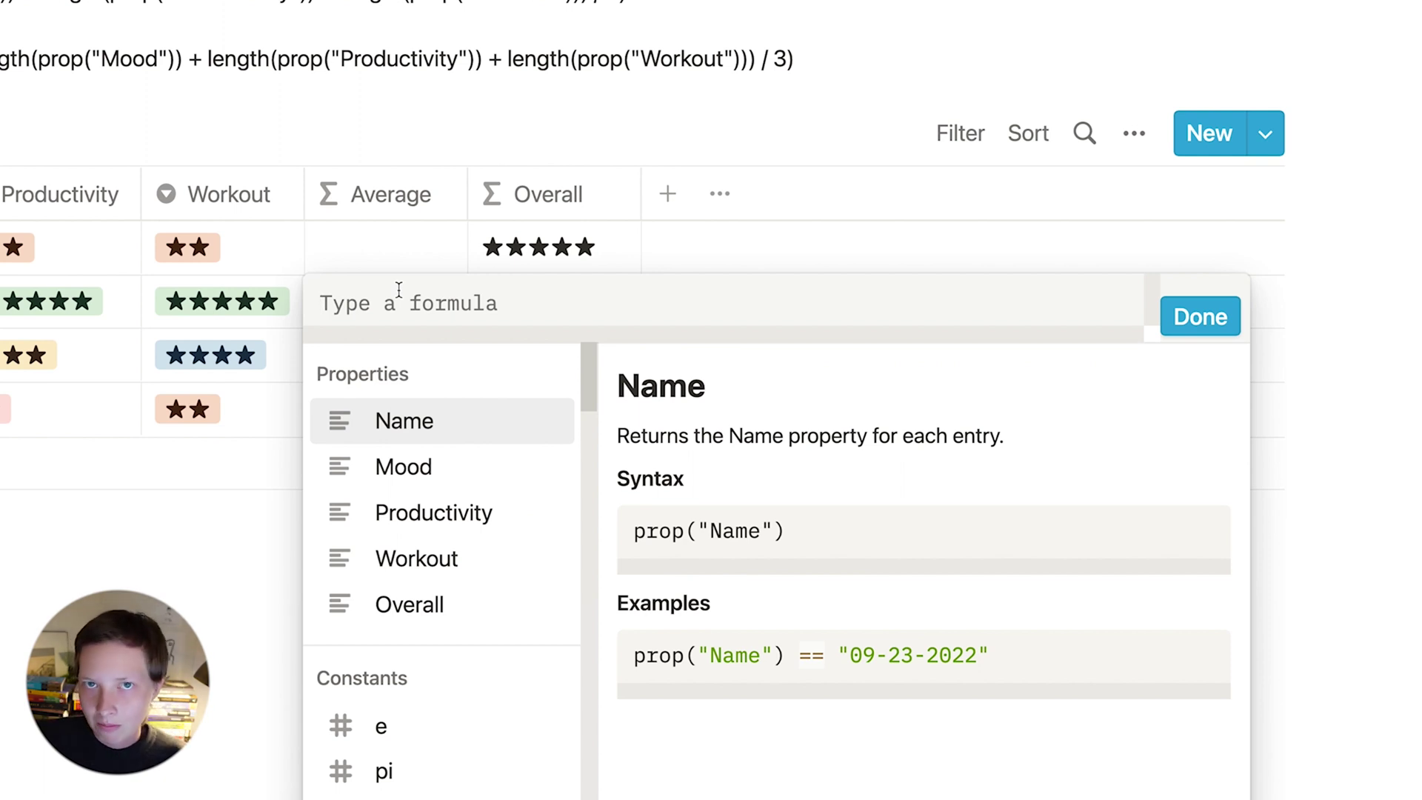
- Build the Average formula length(Mood) + length(Productivity) + length(Workout)
text(length)
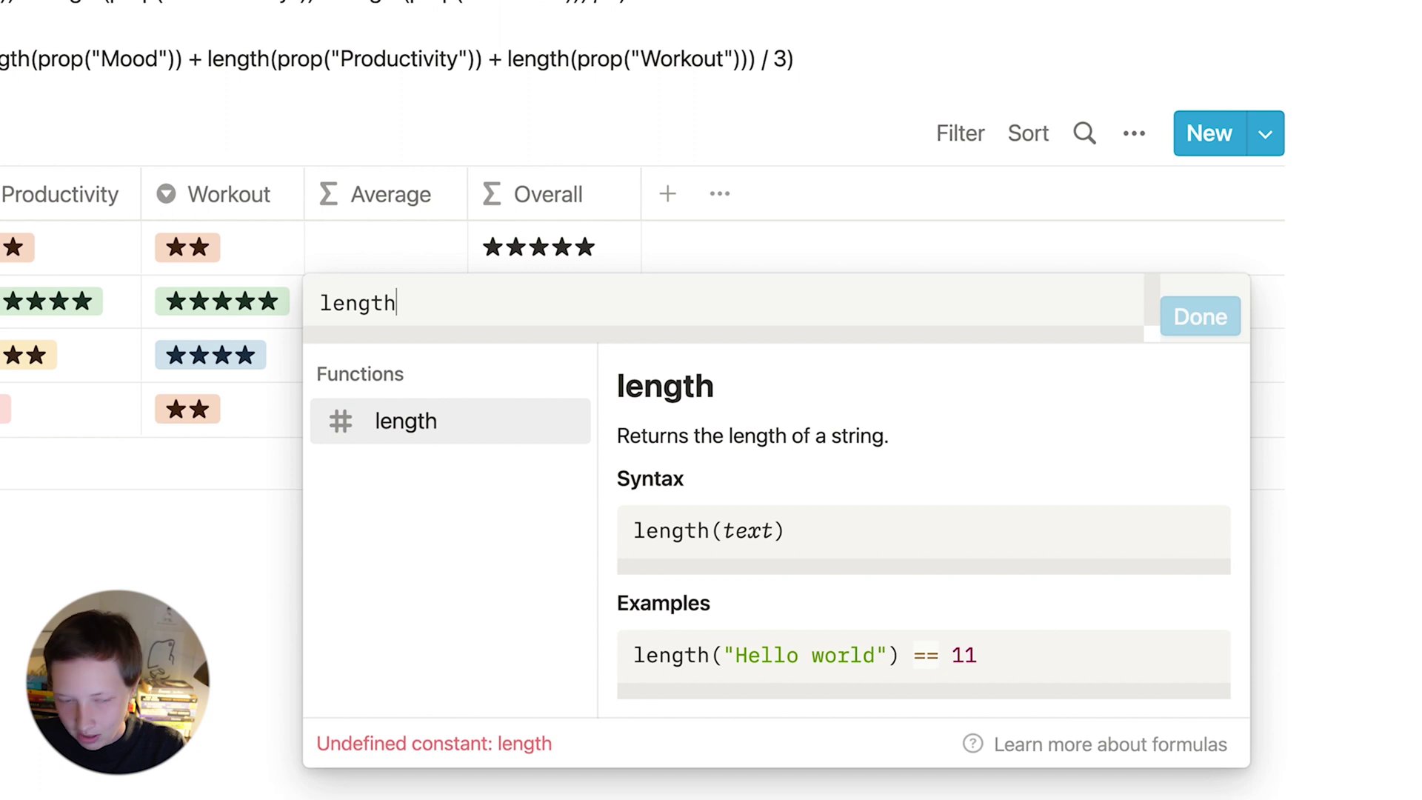
text(())
key(Left)
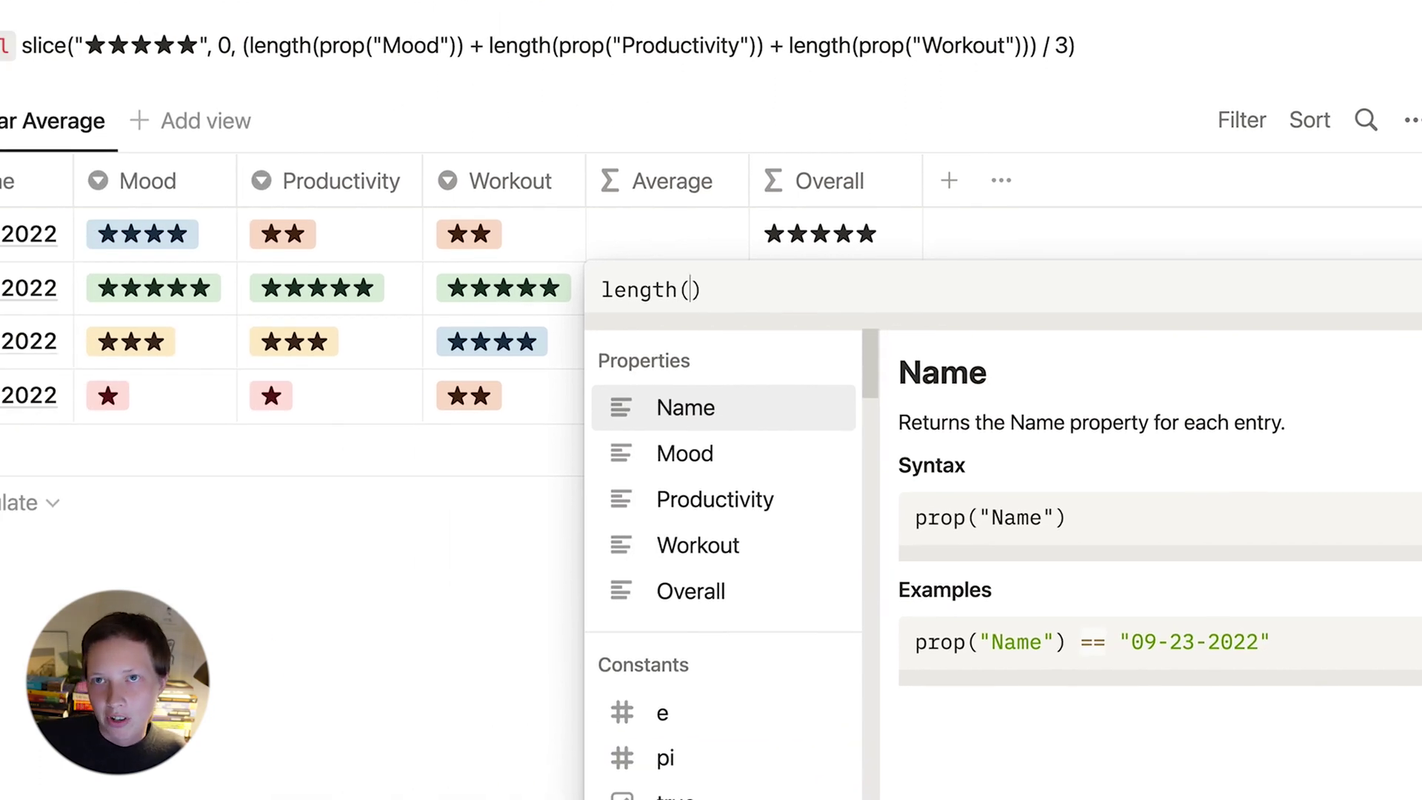
click(698, 457)
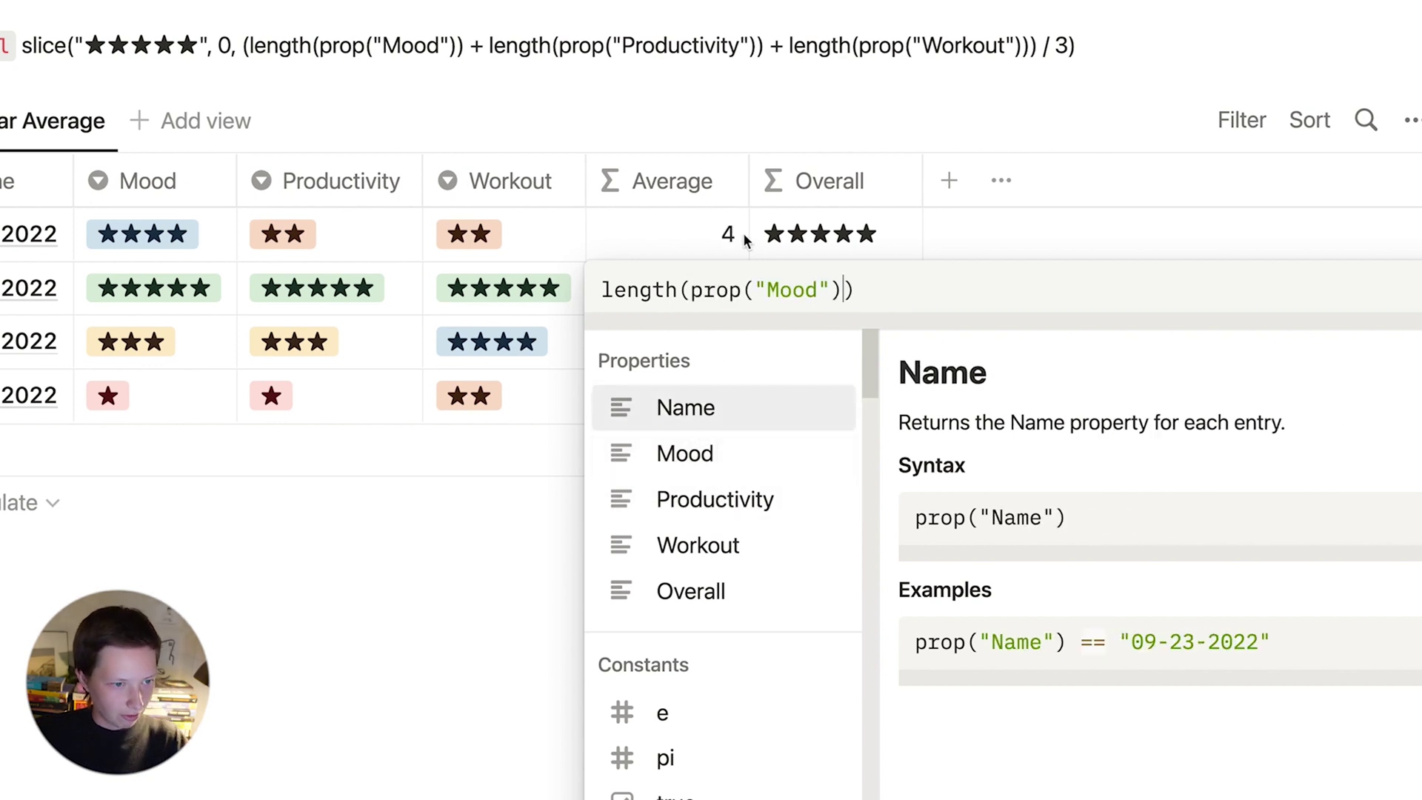
click(955, 298)
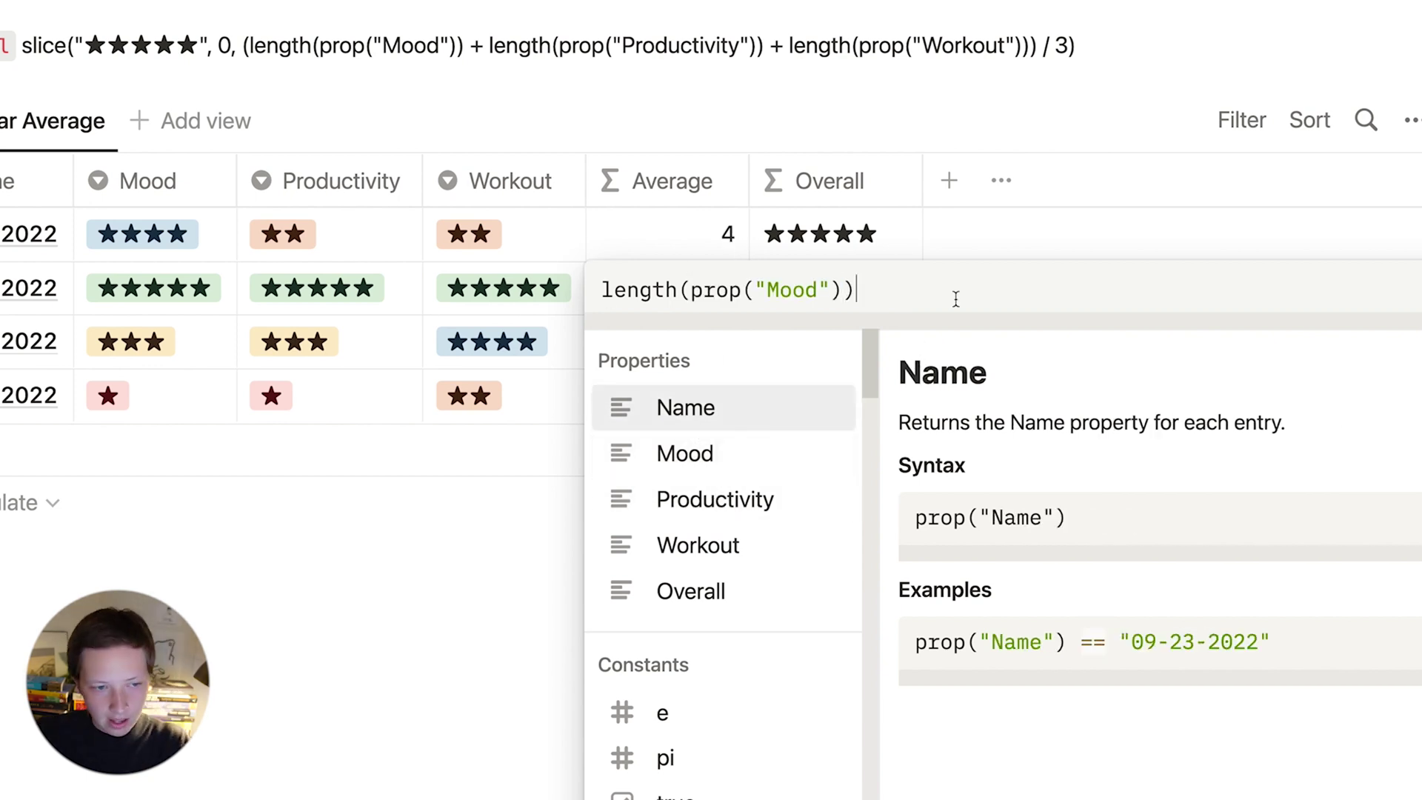
text(+ )
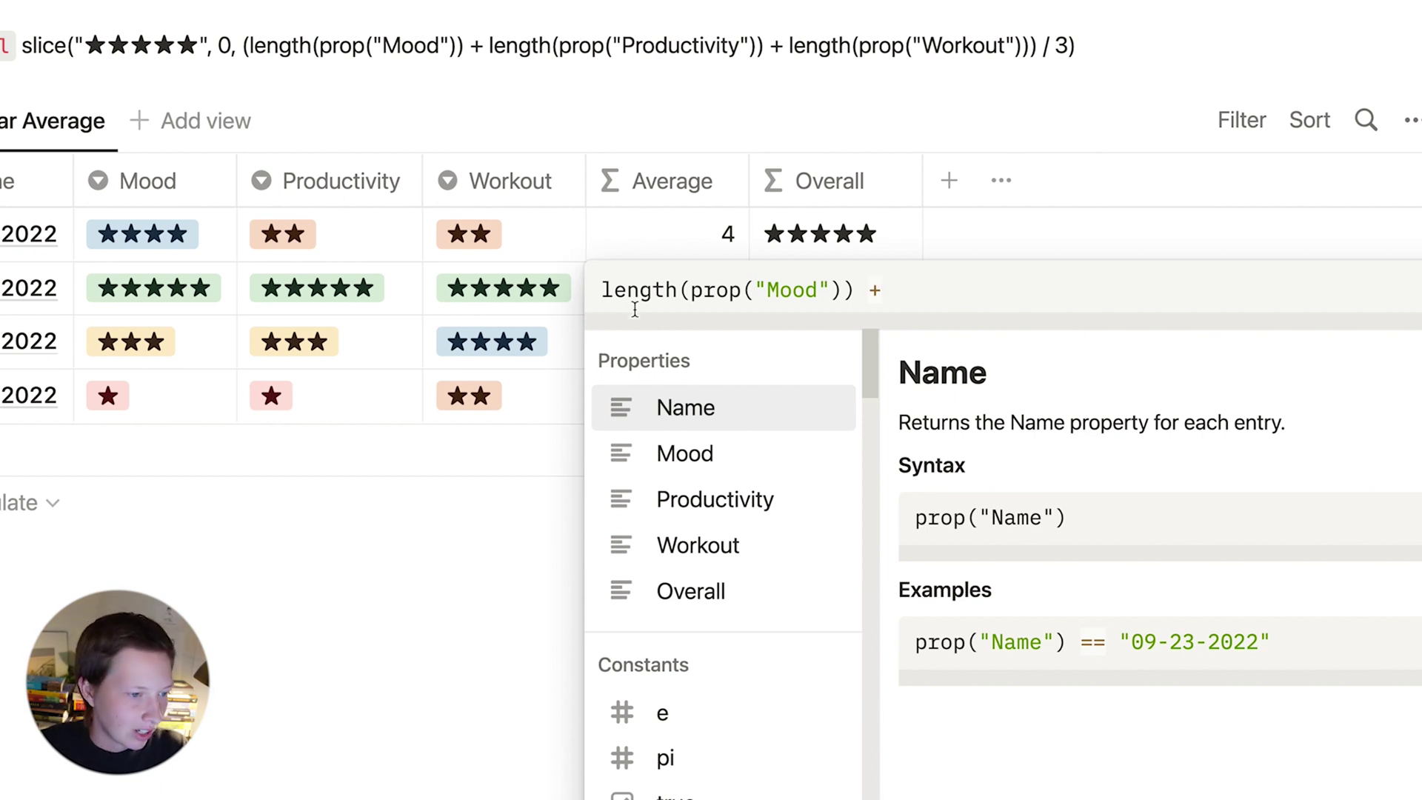
text(lengt)
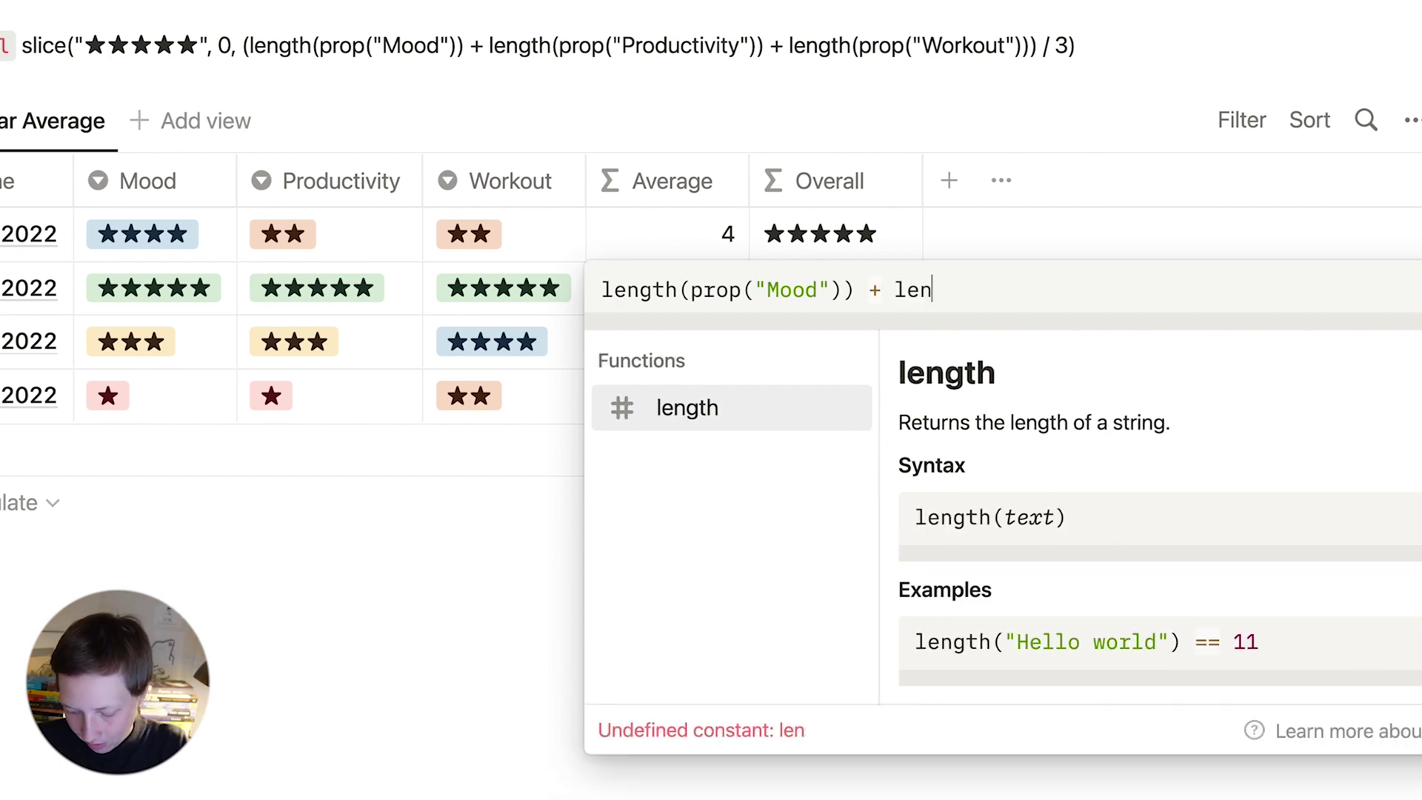
text(h())
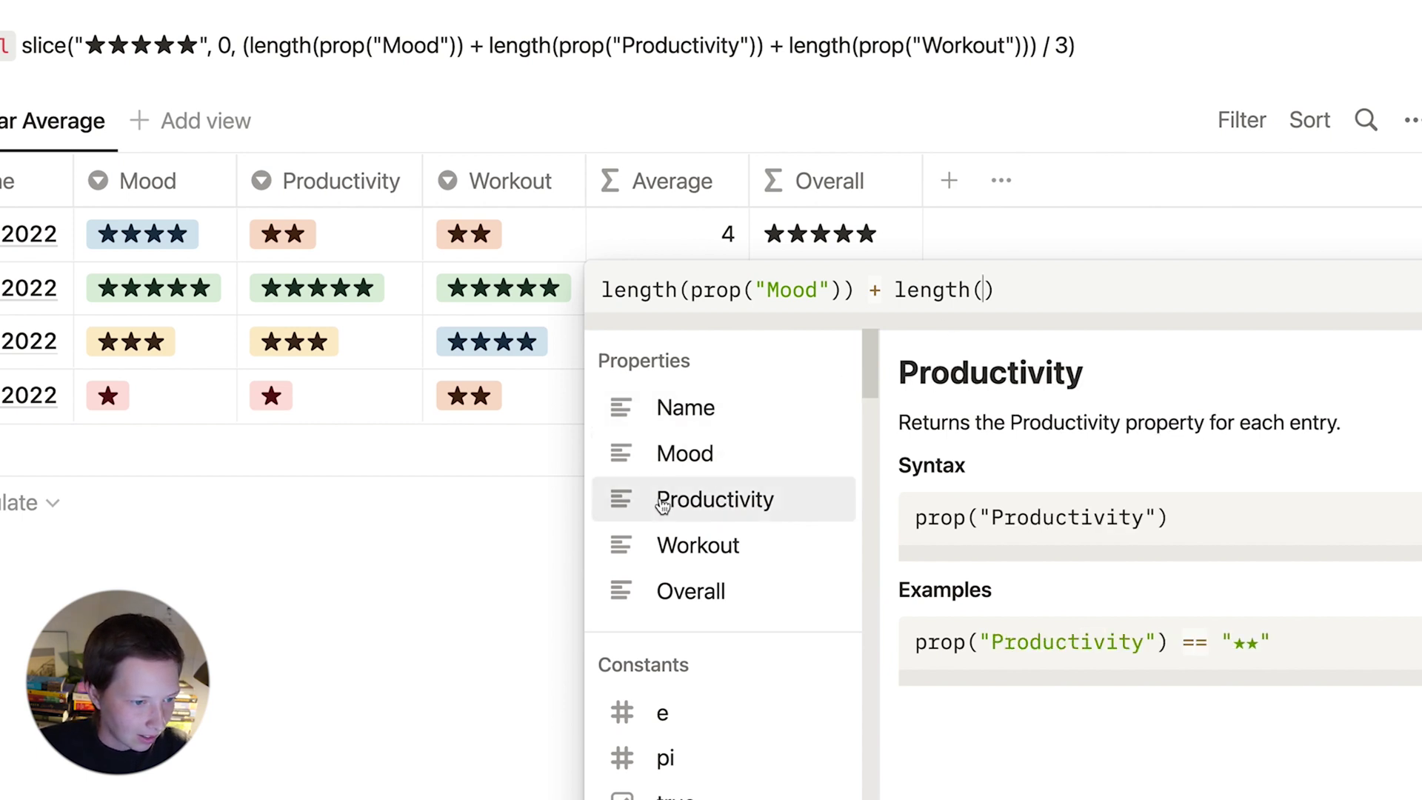
click(726, 503)
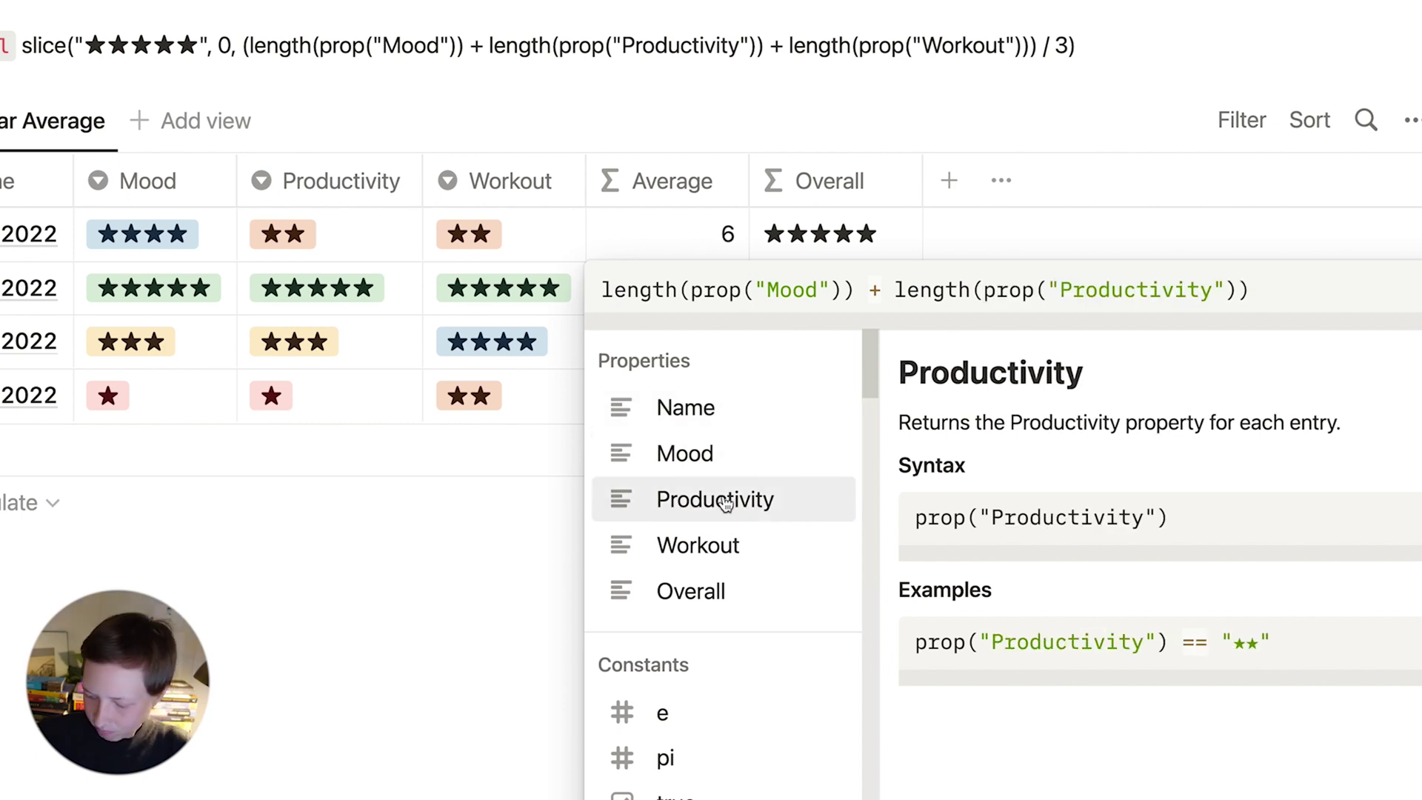
text(+ length()
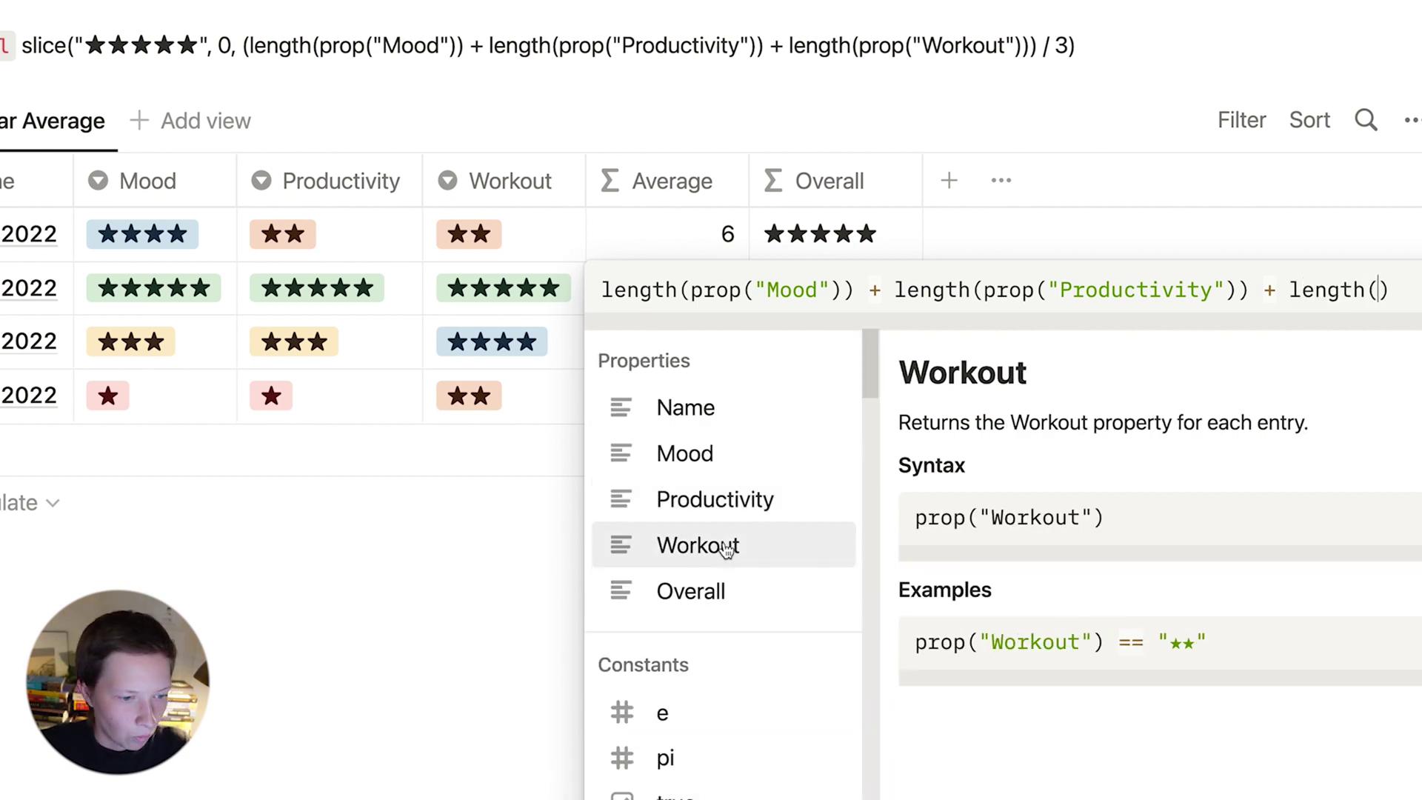
click(726, 546)
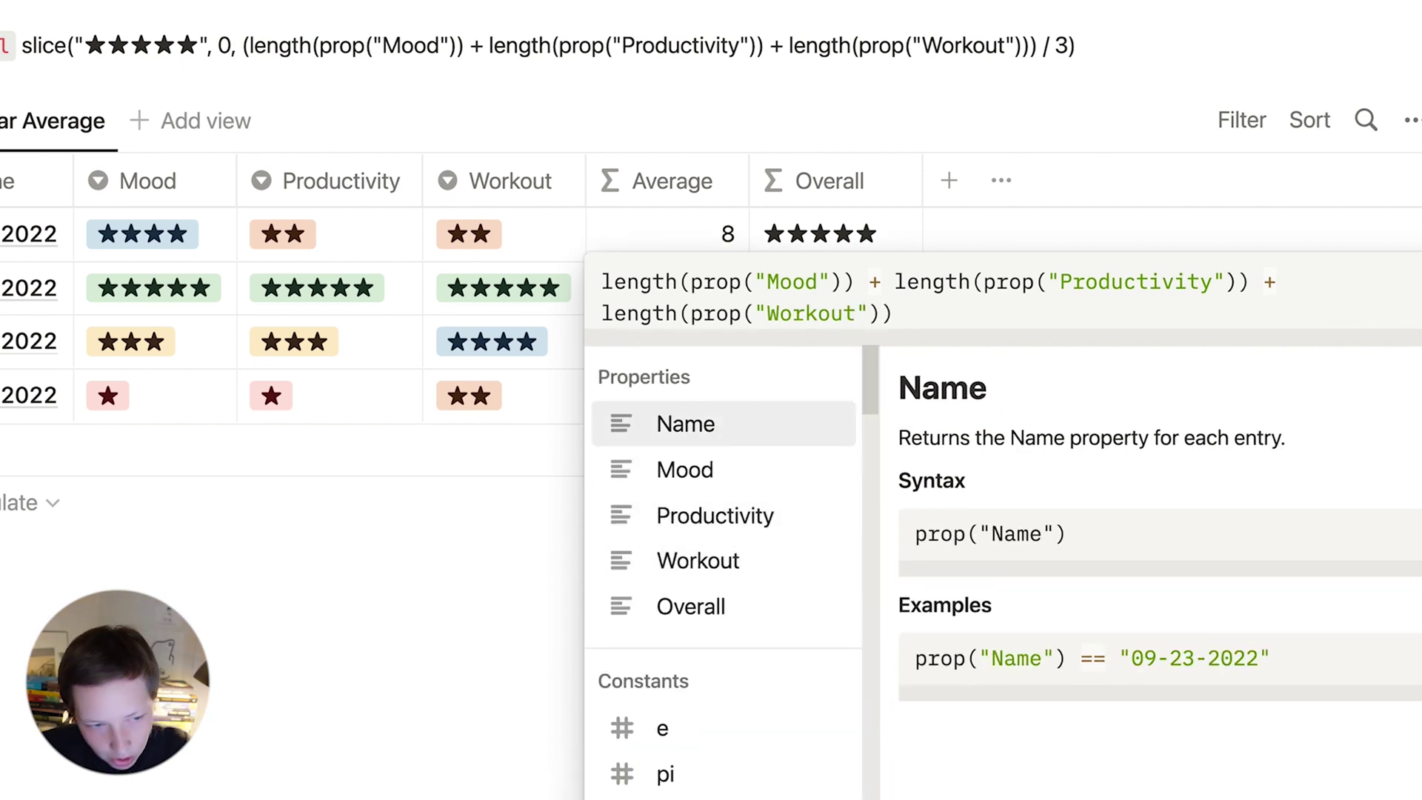
- Wrap the sum in parentheses and divide by 3, giving 2.67, 5, 3.33 and 1.33
click(602, 283)
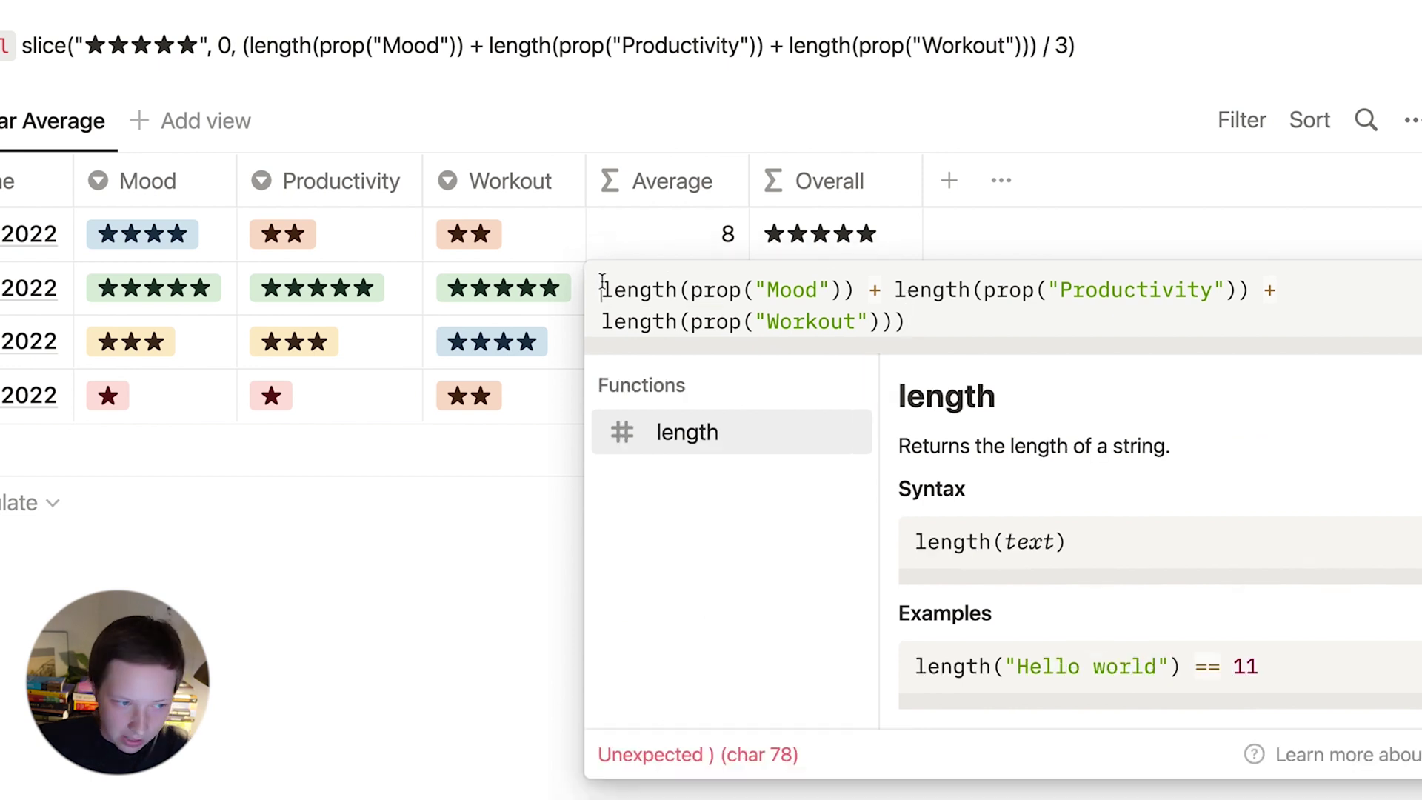
text(()
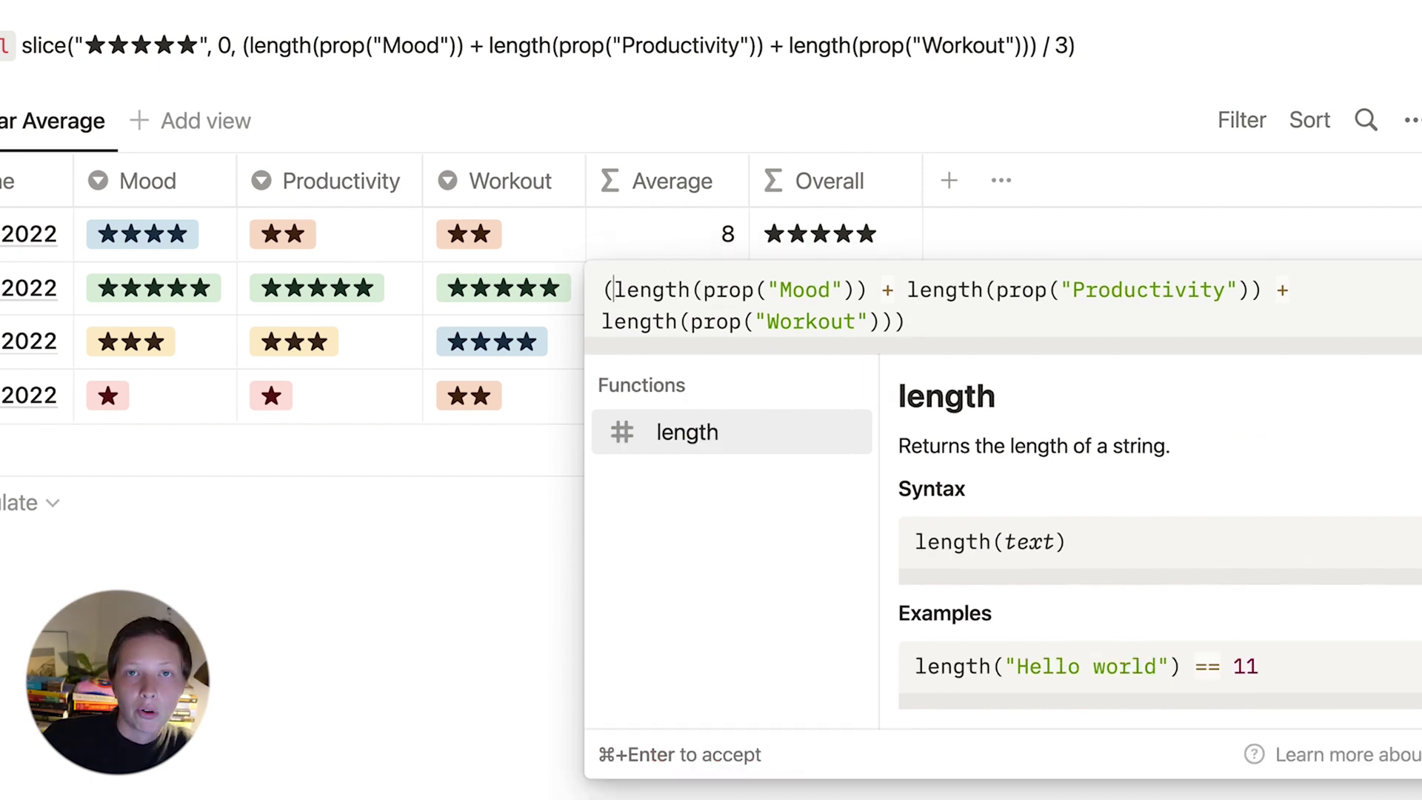
click(979, 308)
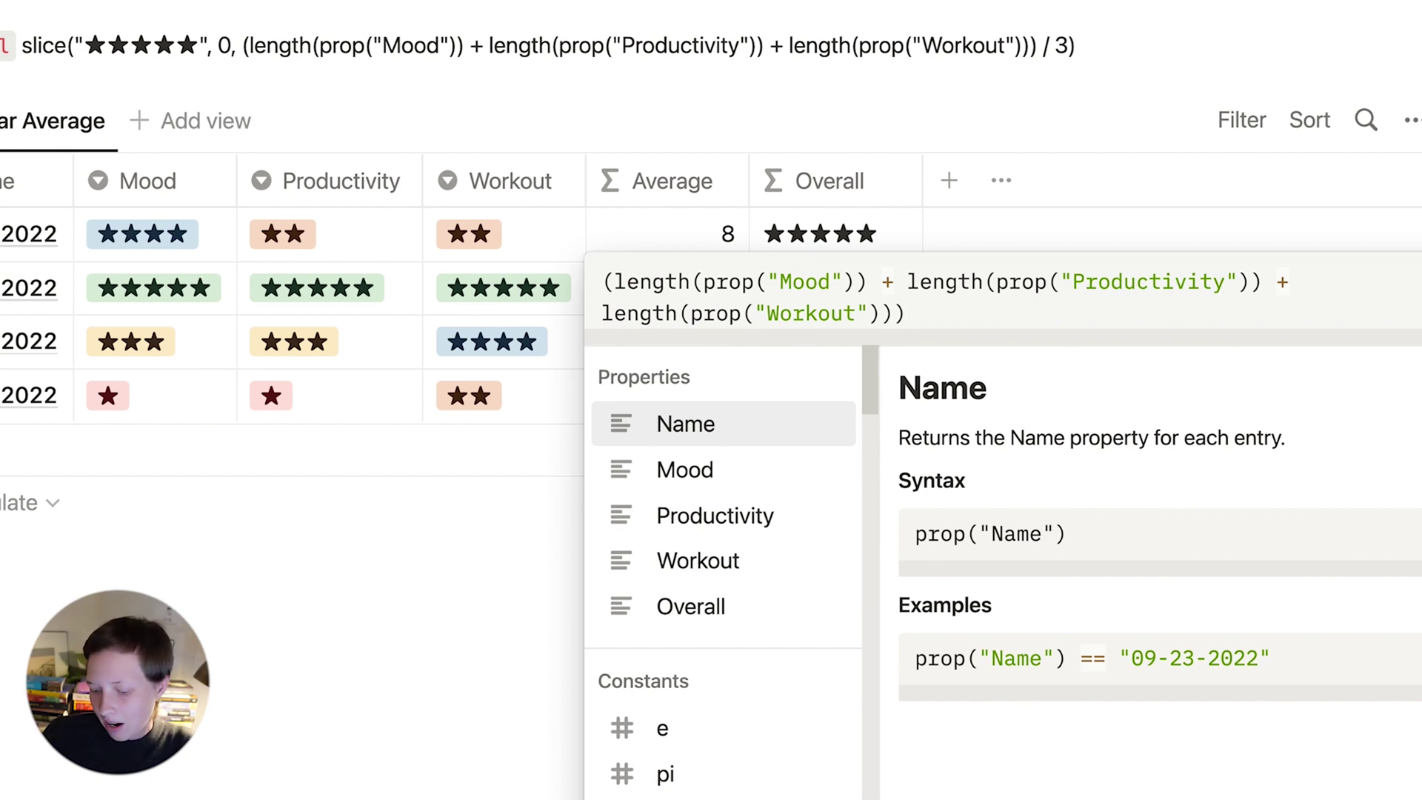
text(/ 3)
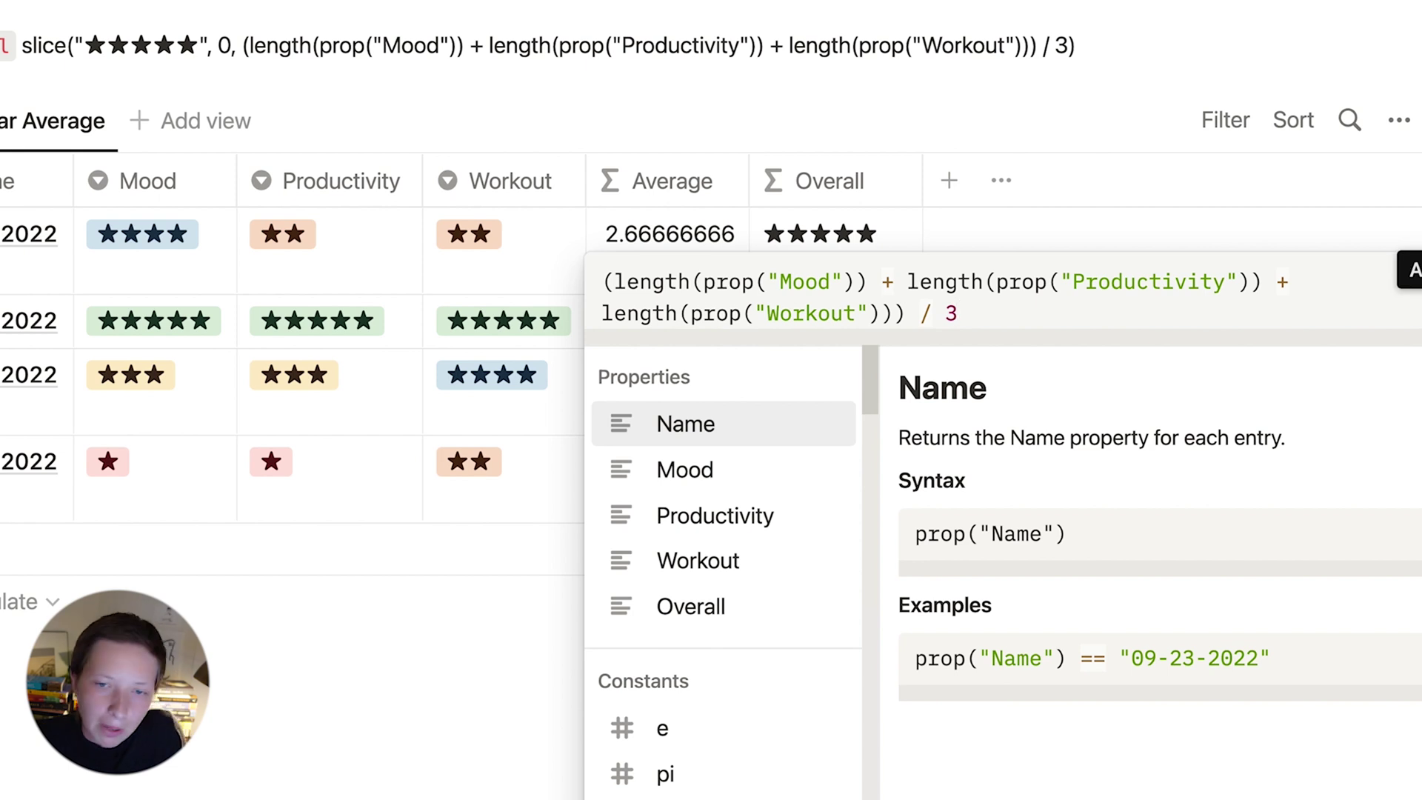
key(Return)
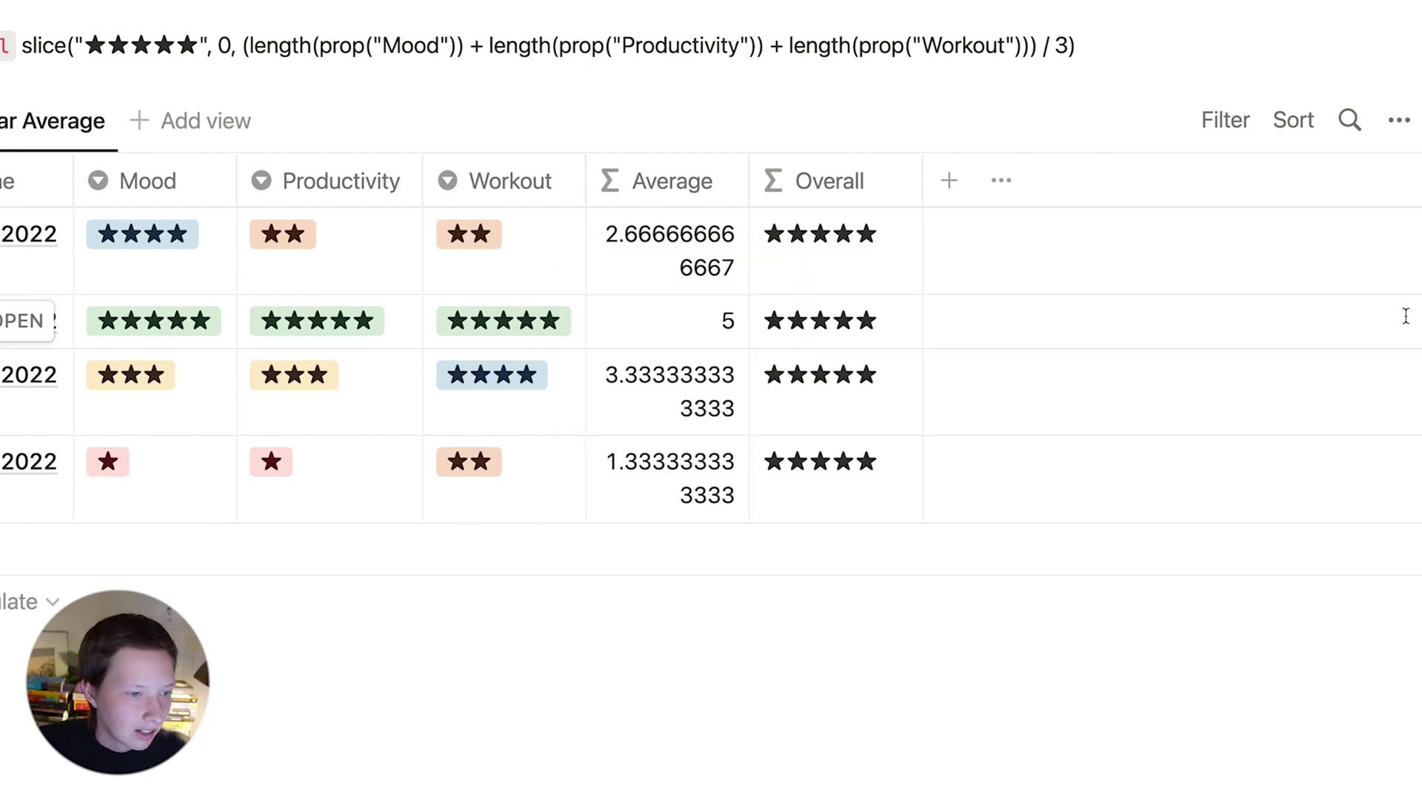
click(666, 320)
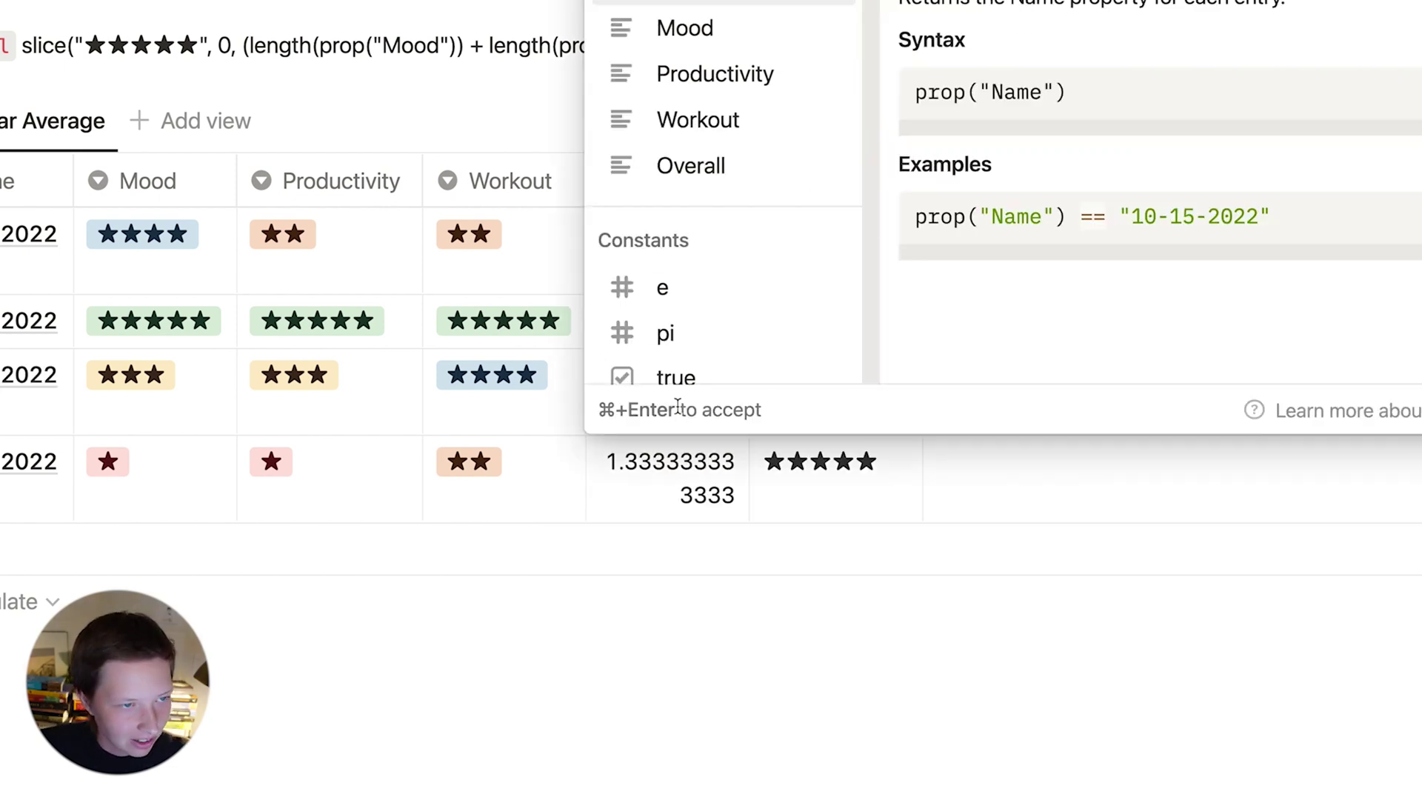
- Replace the Overall slice end 5 with the copied Average formula, showing 2, 5, 3 and 1 stars
key(super+a)
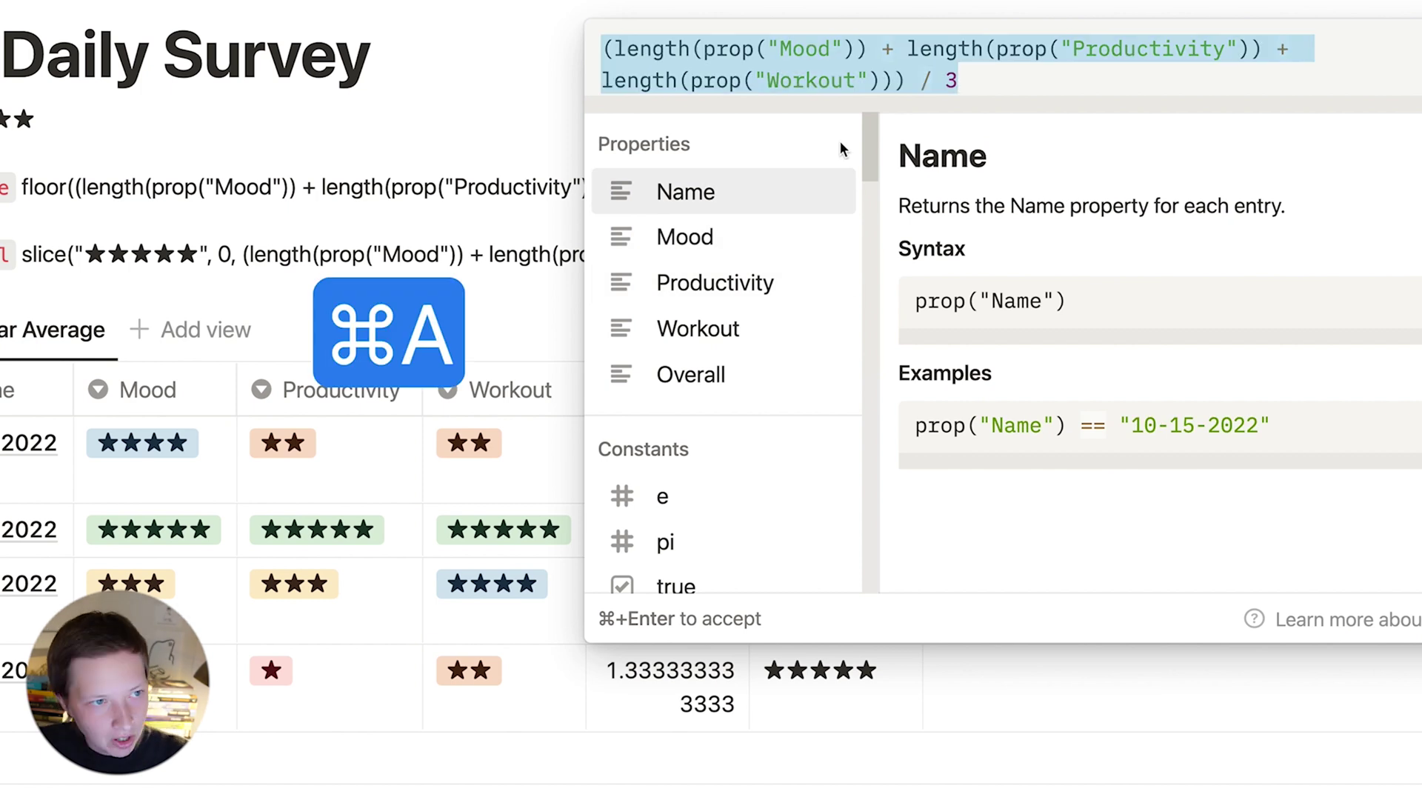
key(super+c)
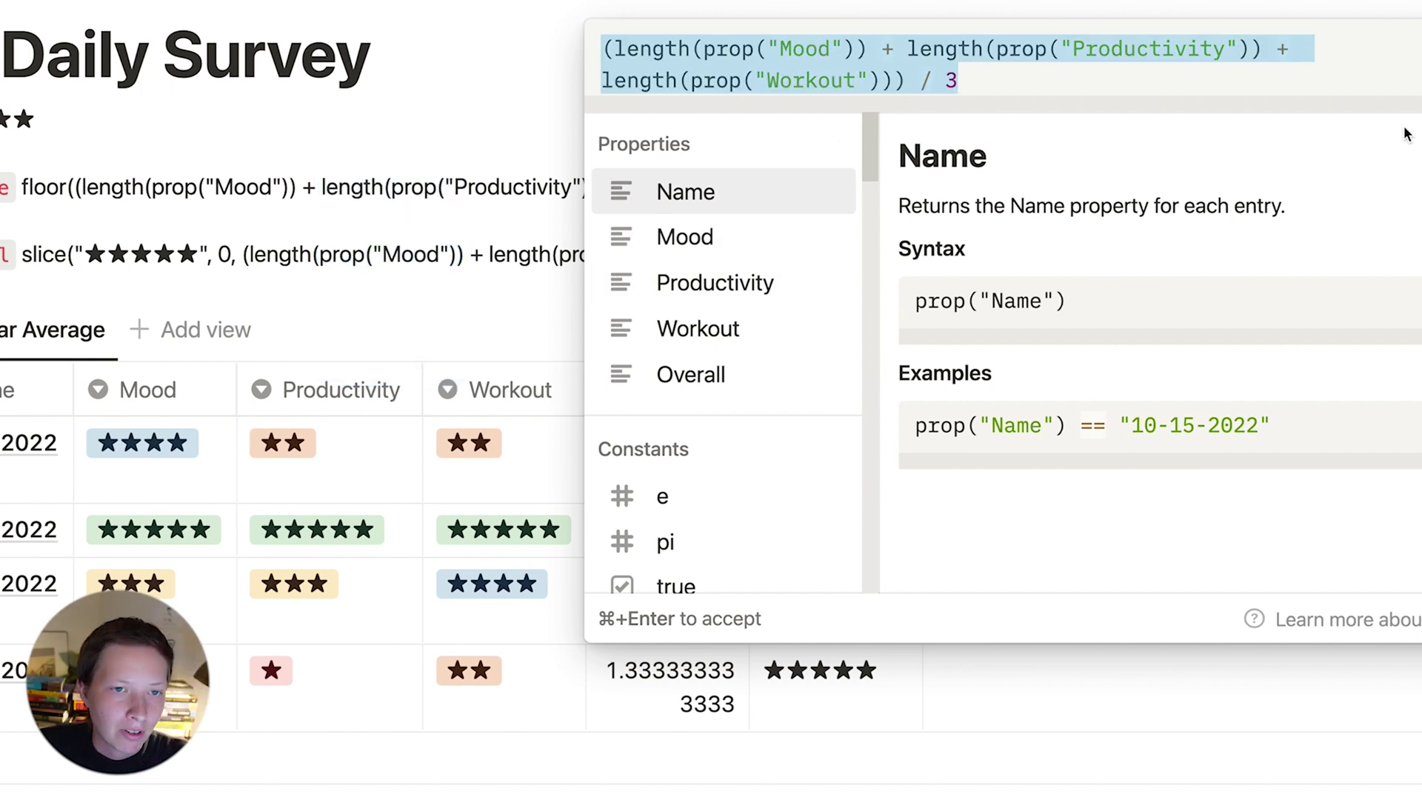
key(super+a)
key(Escape)
scroll(944, 289, down, 3)
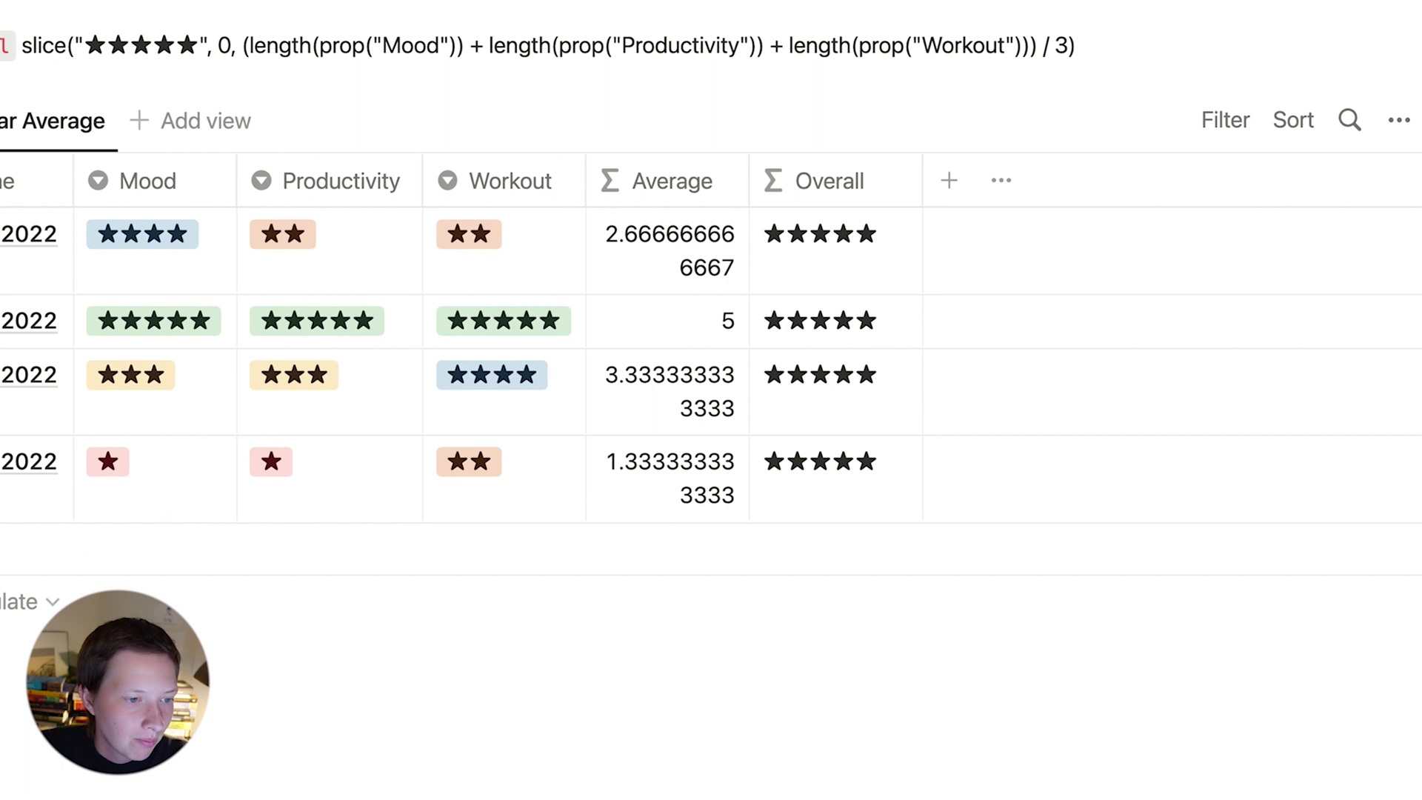
click(945, 289)
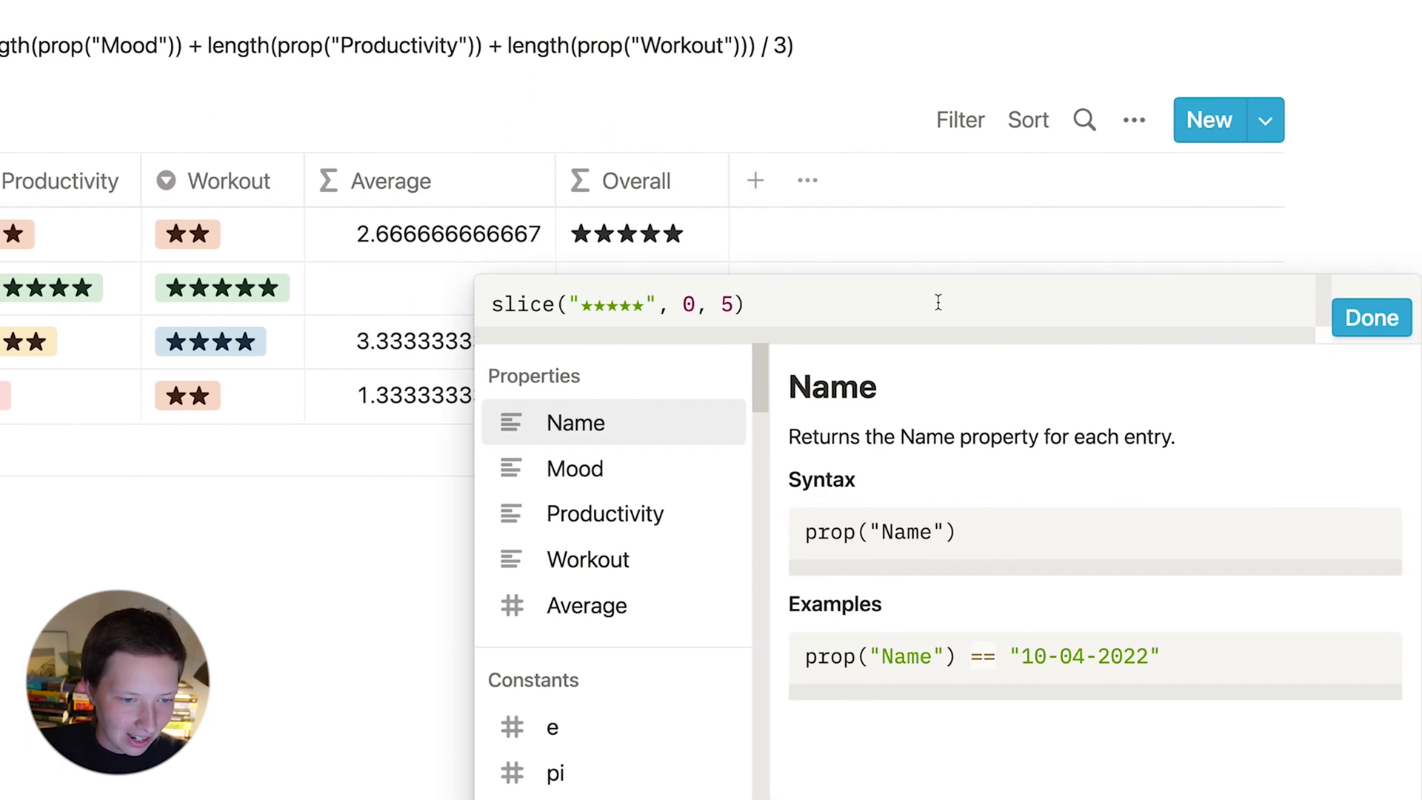
key(BackSpace)
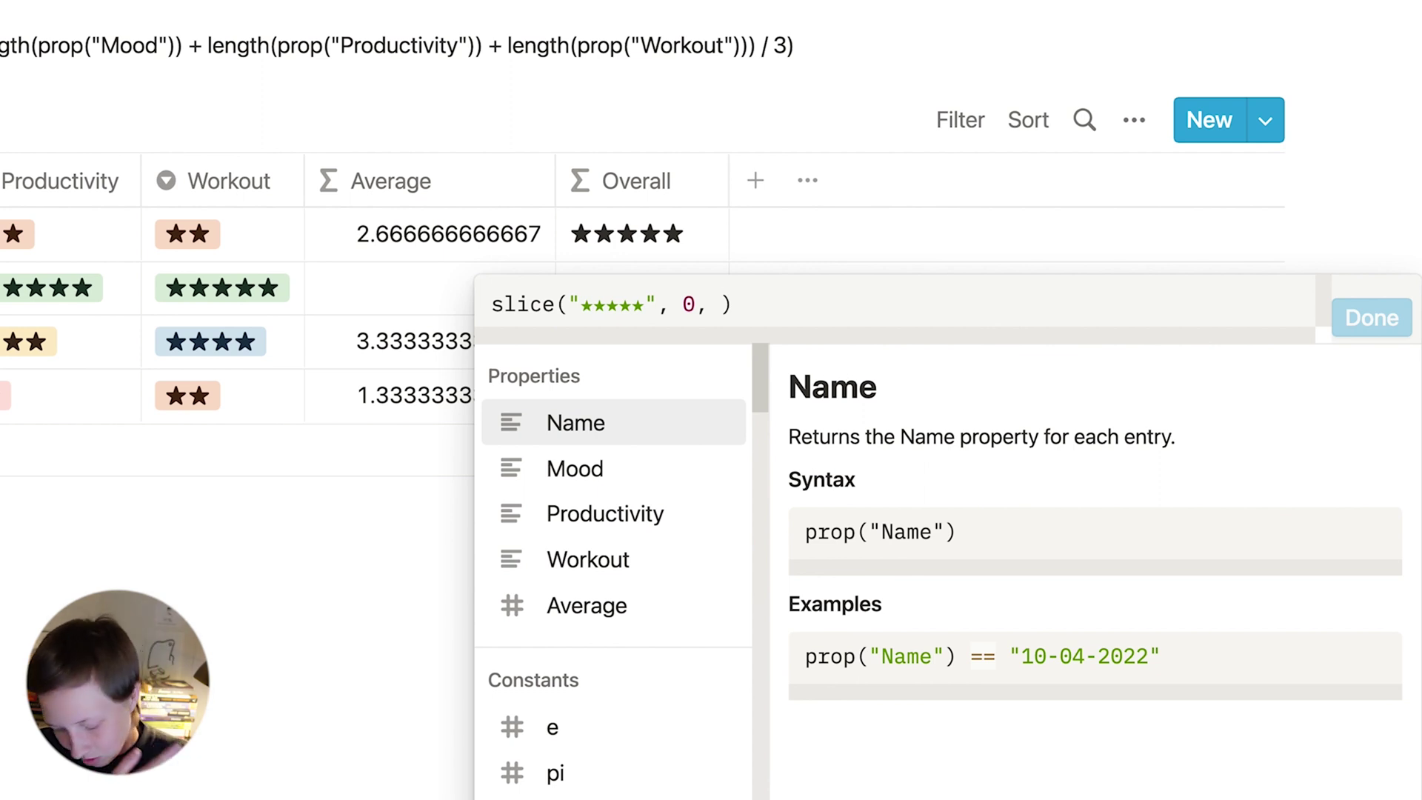
key(super+v)
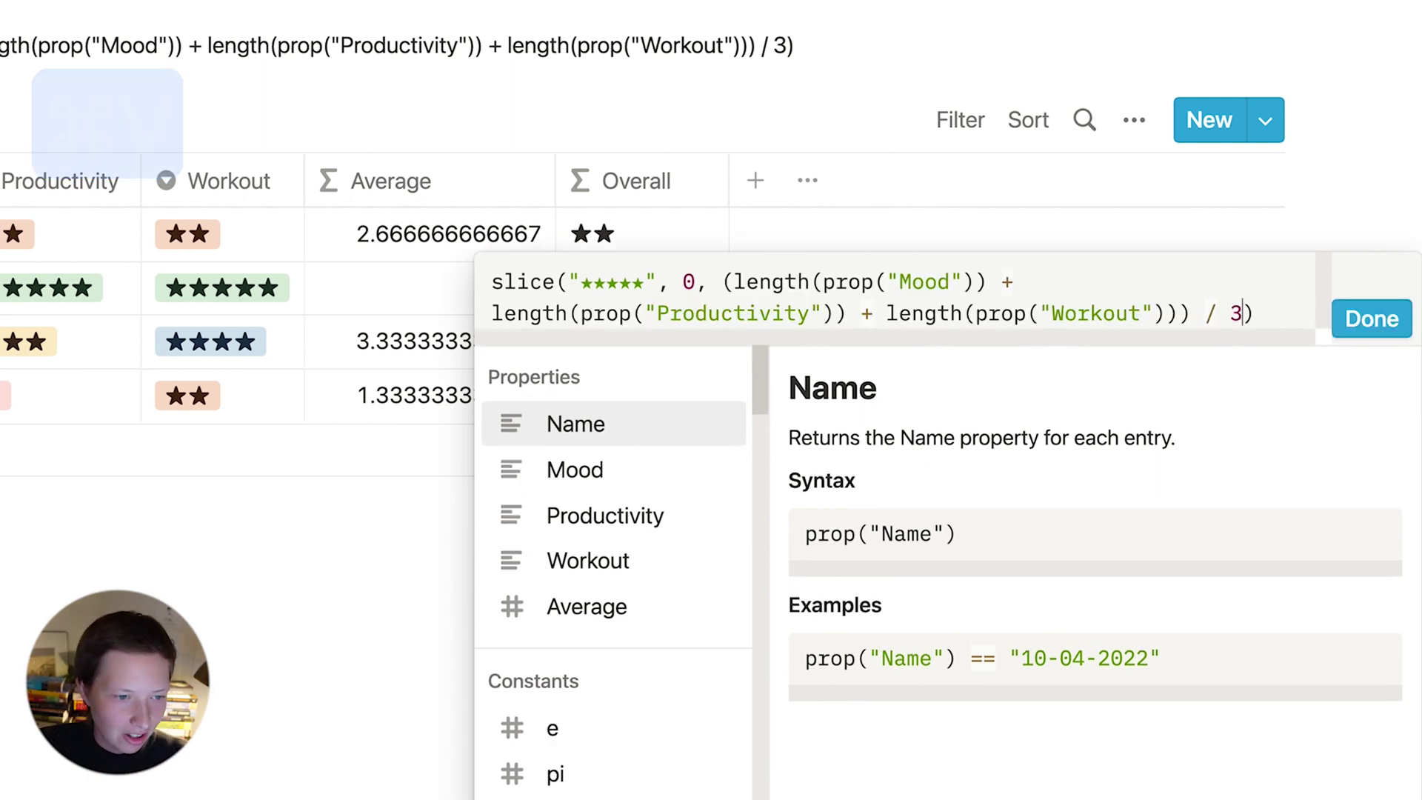
key(Return)
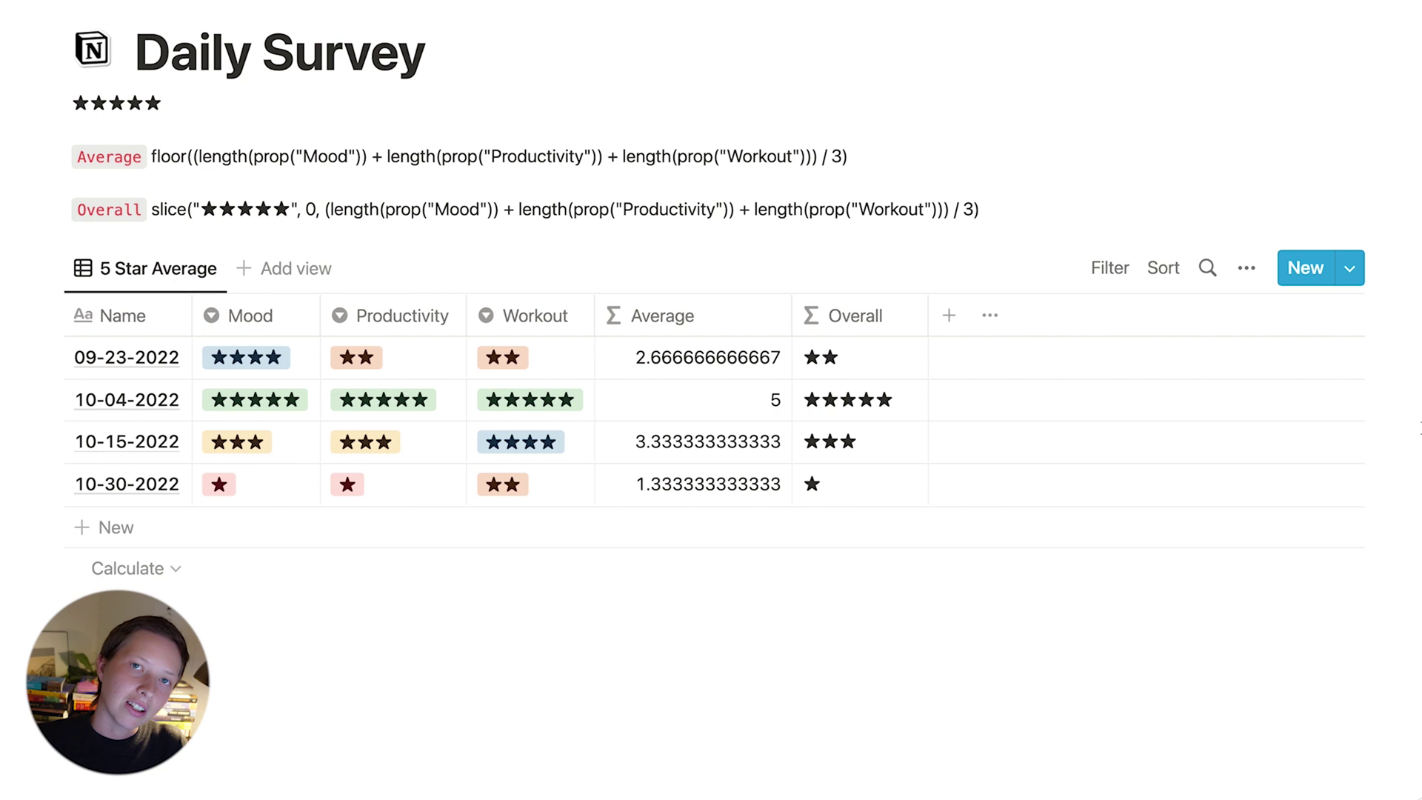
click(726, 309)
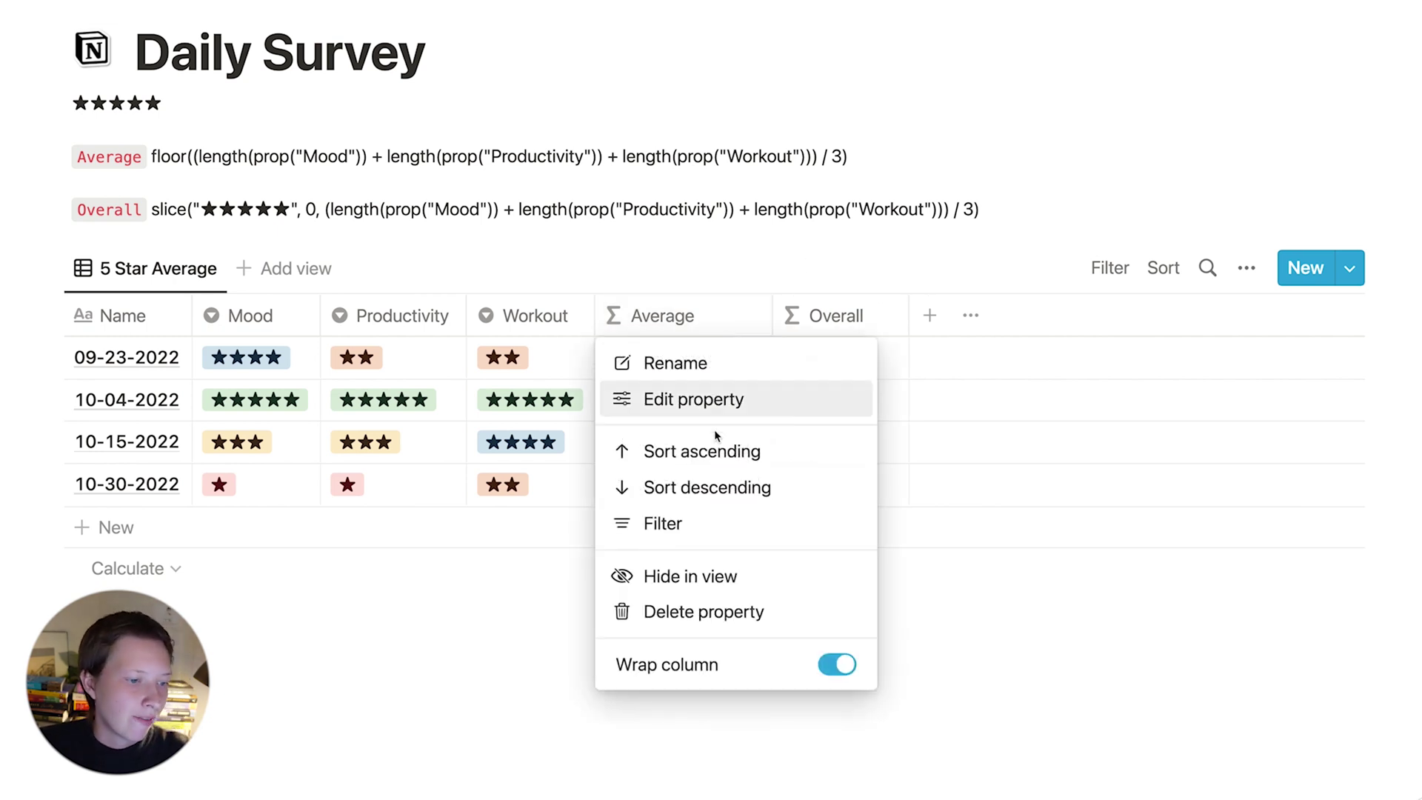
- Dismiss the Average column menu and reopen its formula, the star-count sum divided by 3
click(1051, 644)
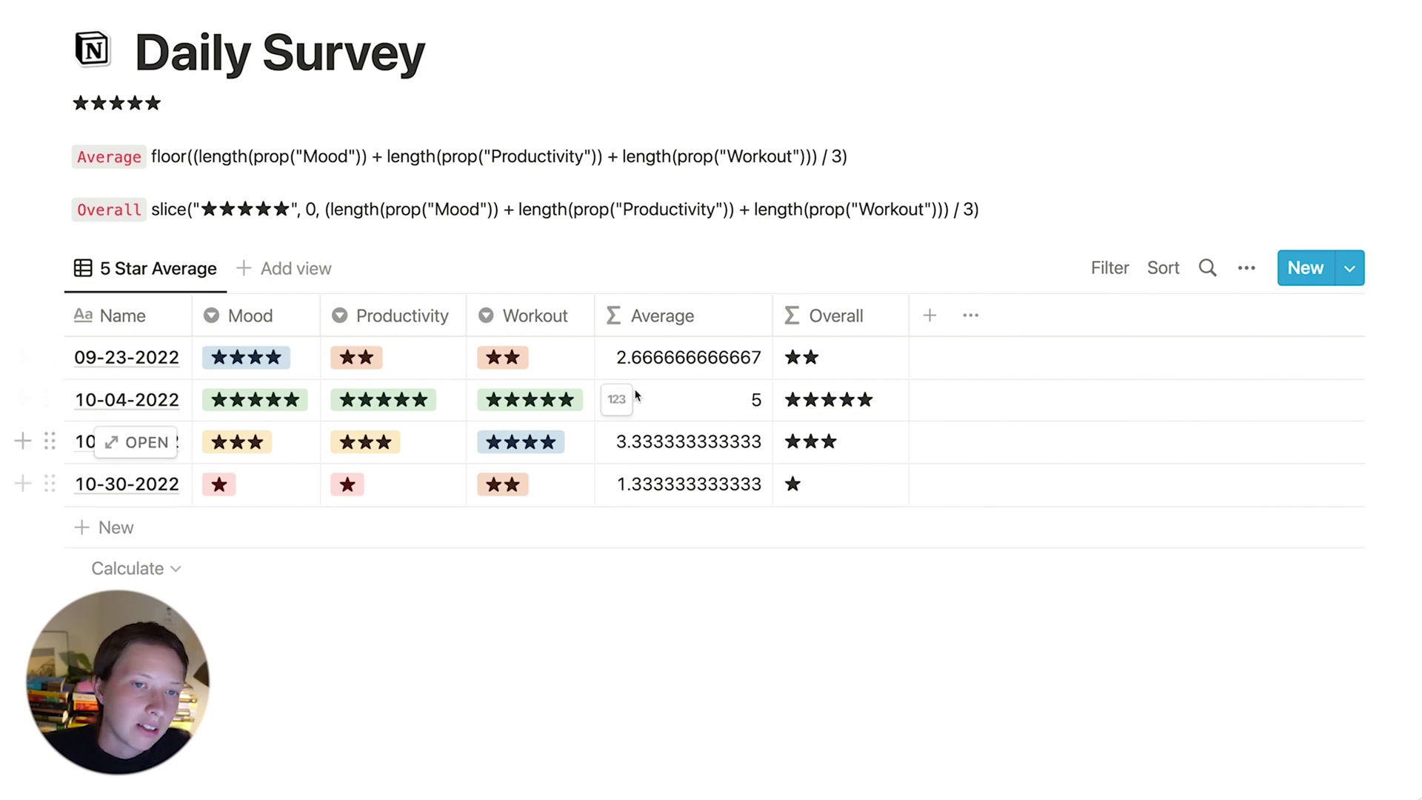
click(757, 380)
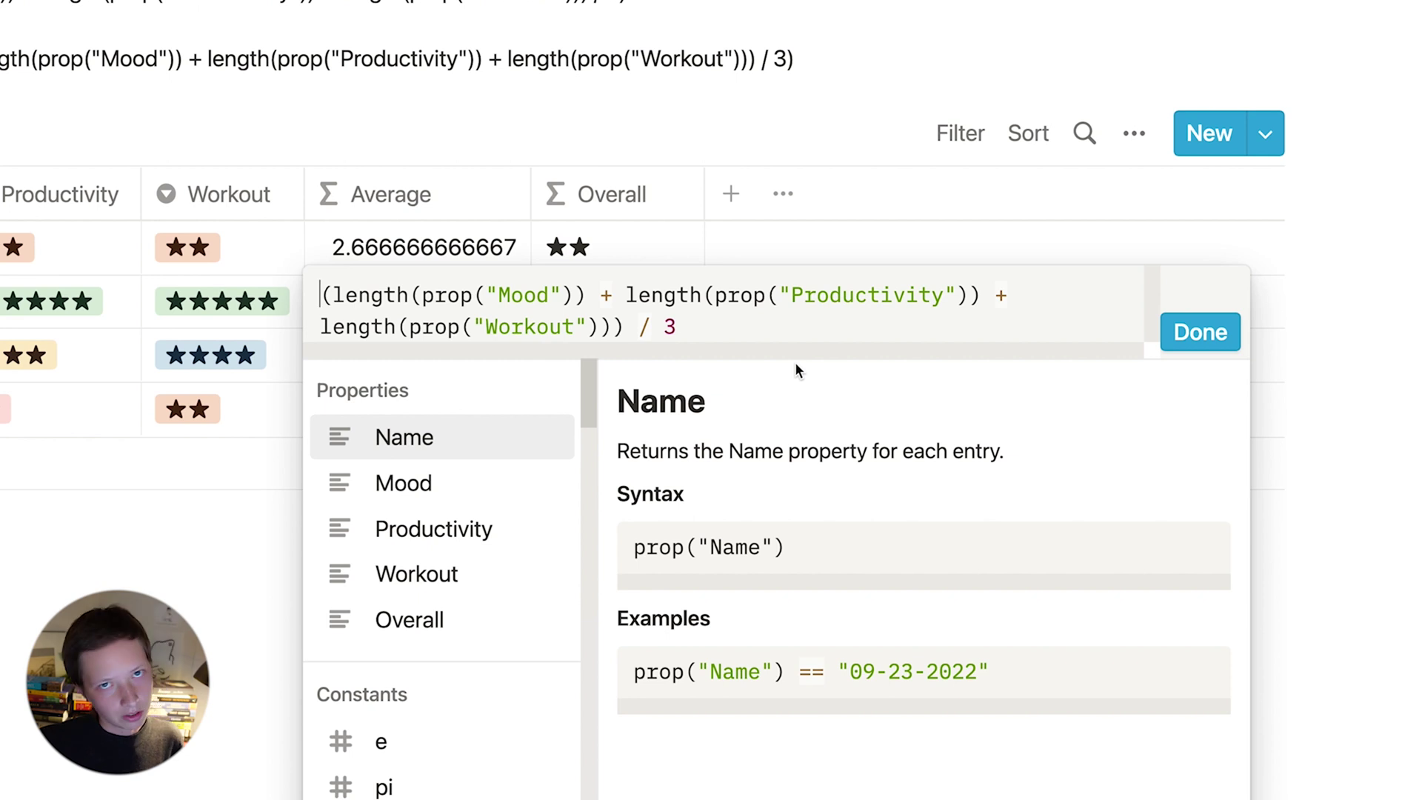
- Wrap the Average formula's averaged expression in floor() and narrow the Average column
text(floor()
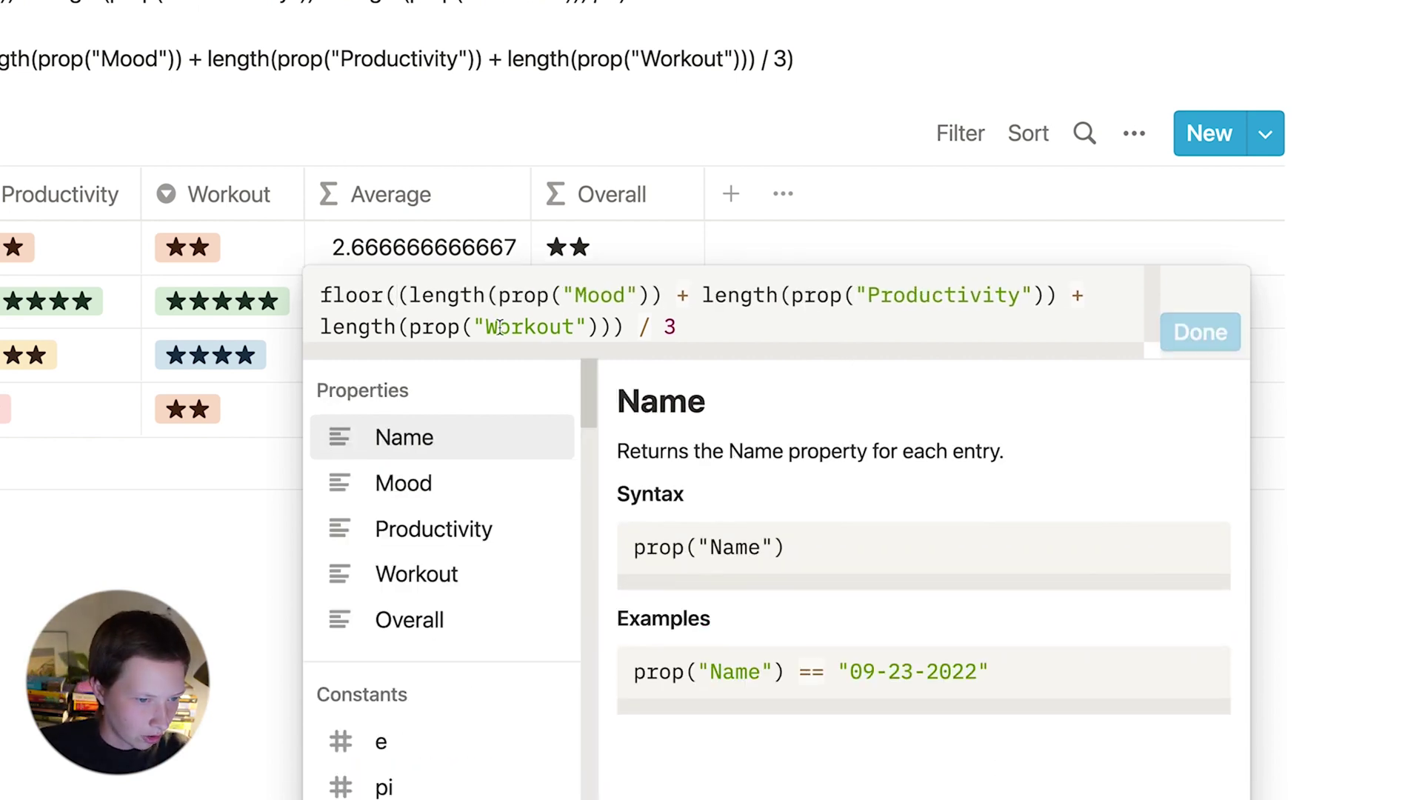
text())
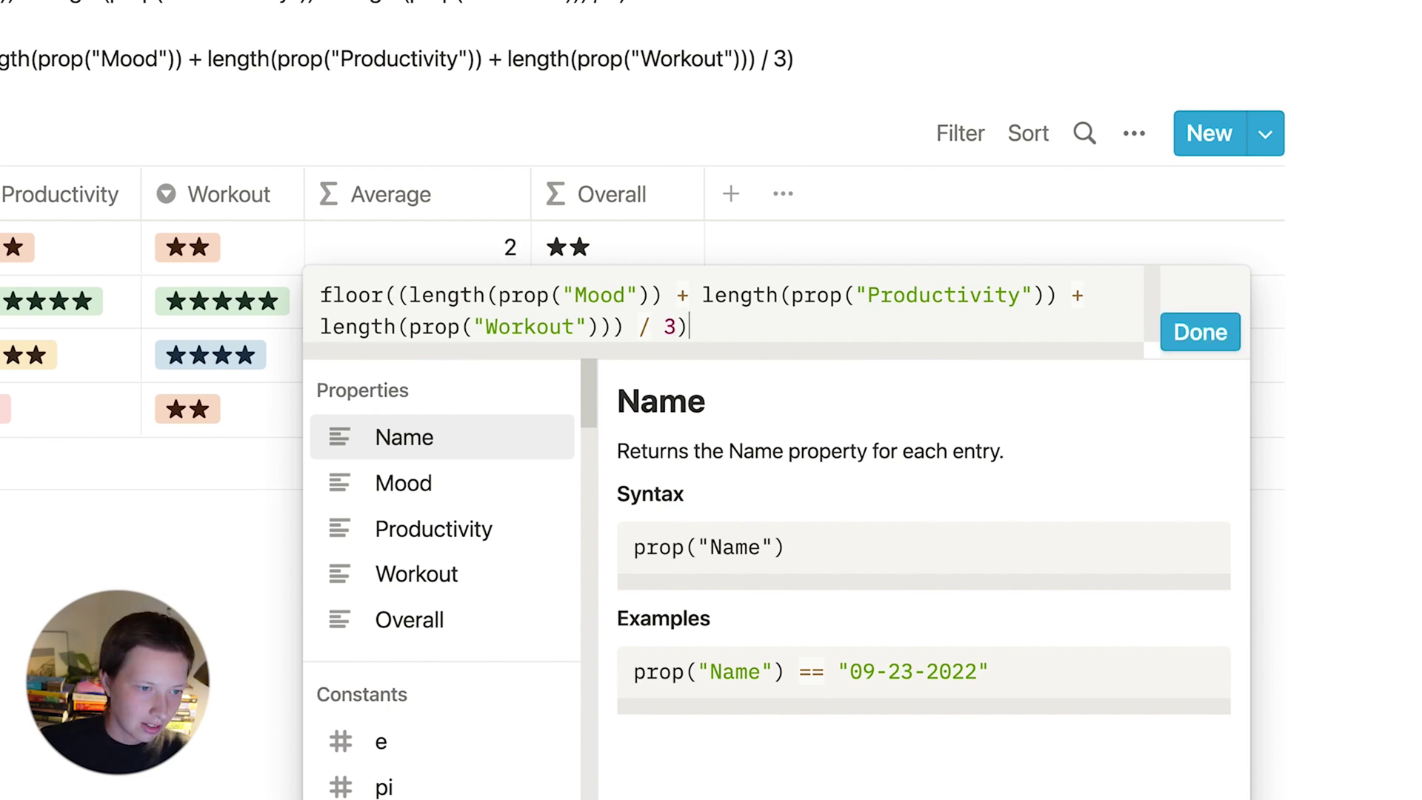
drag(397, 300, 680, 319)
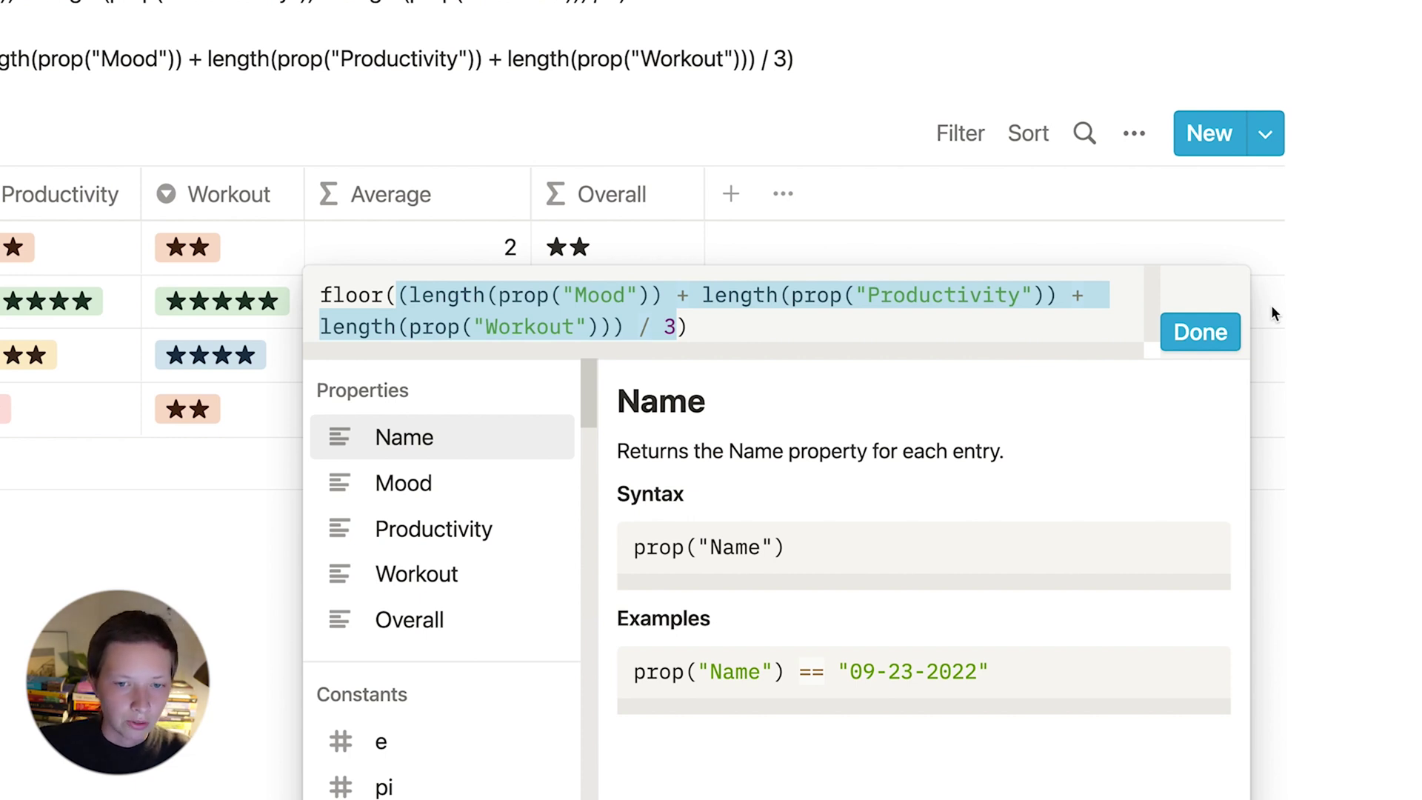
click(1188, 328)
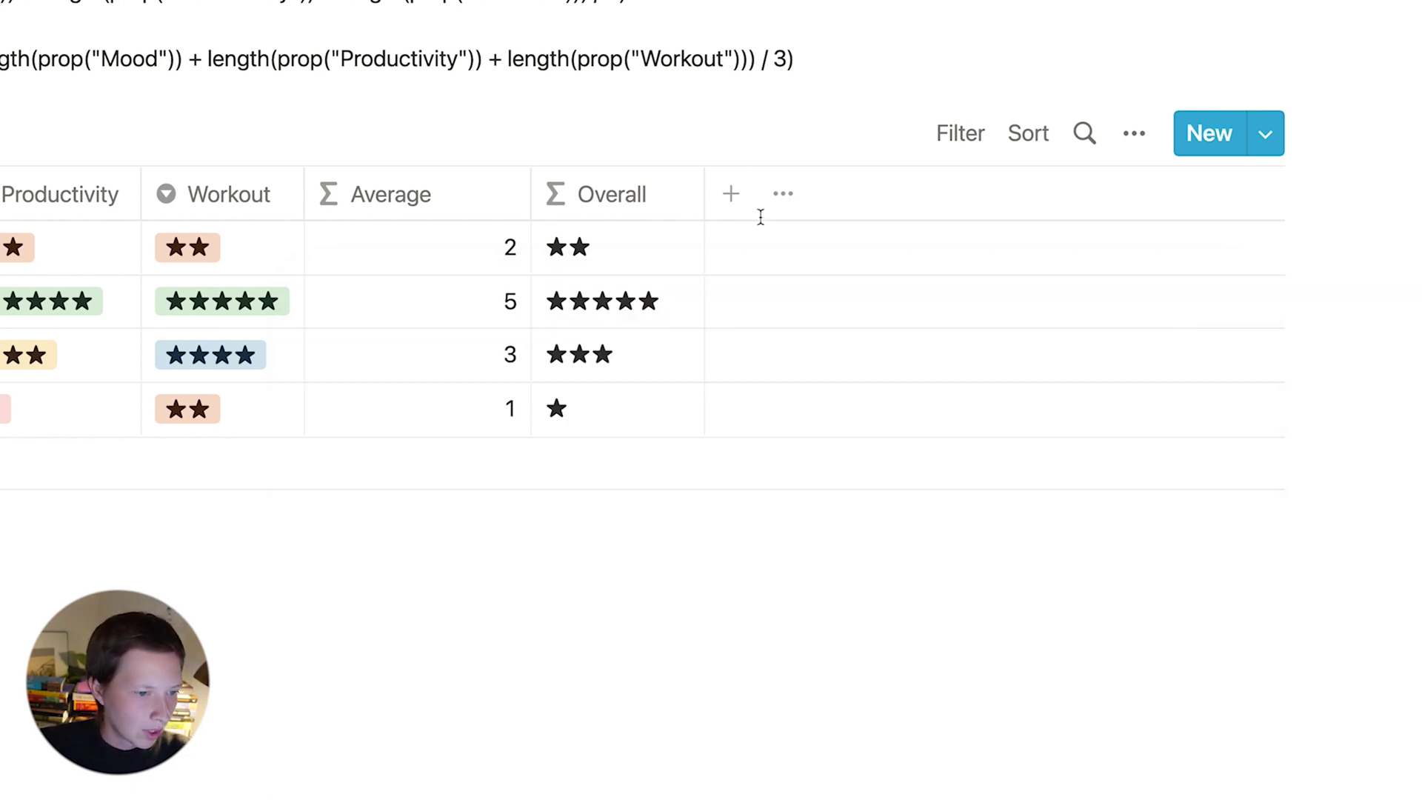
drag(527, 195, 441, 203)
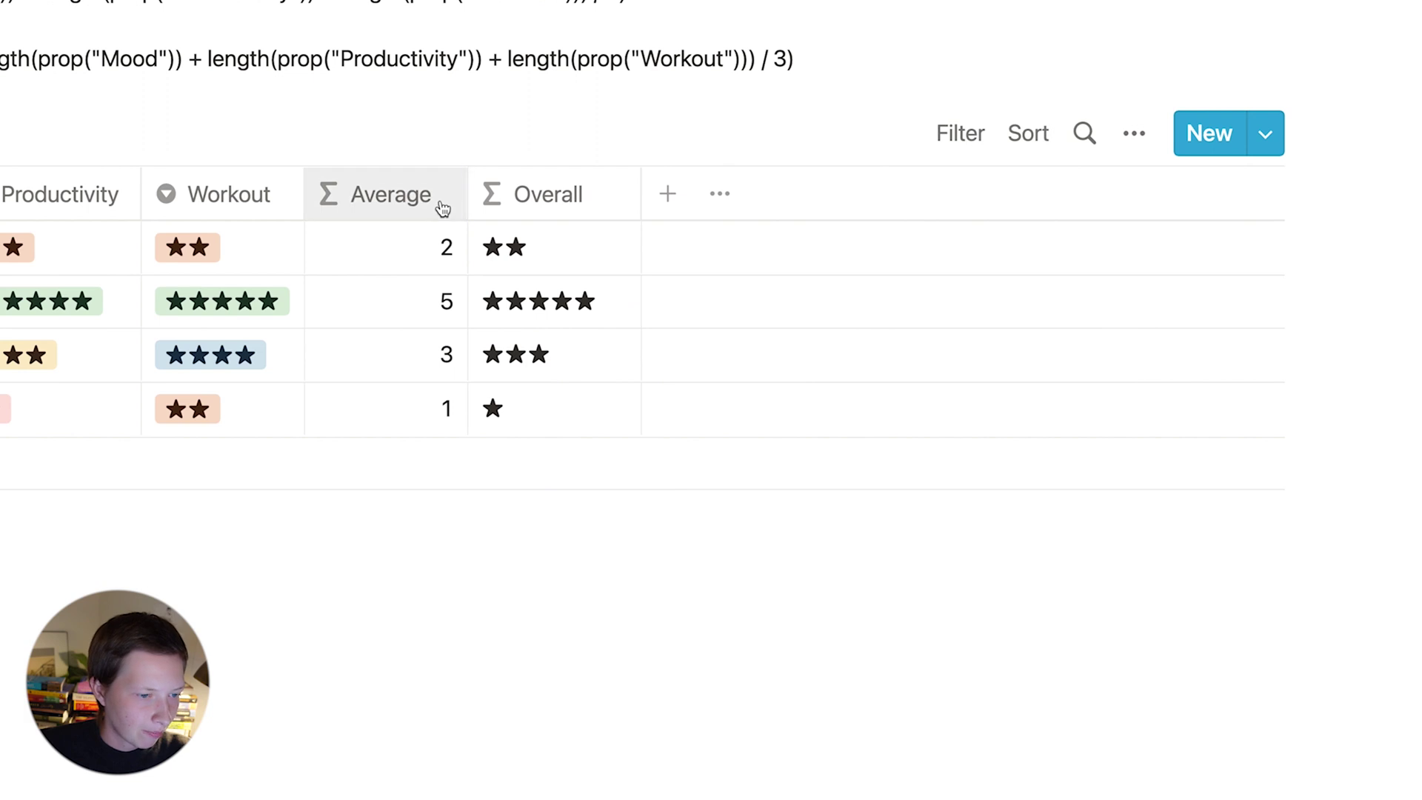
- Change the Average formula to floor(100 * … / 3) / 100, showing 2.66, 5, 3.33 and 1.33
click(454, 250)
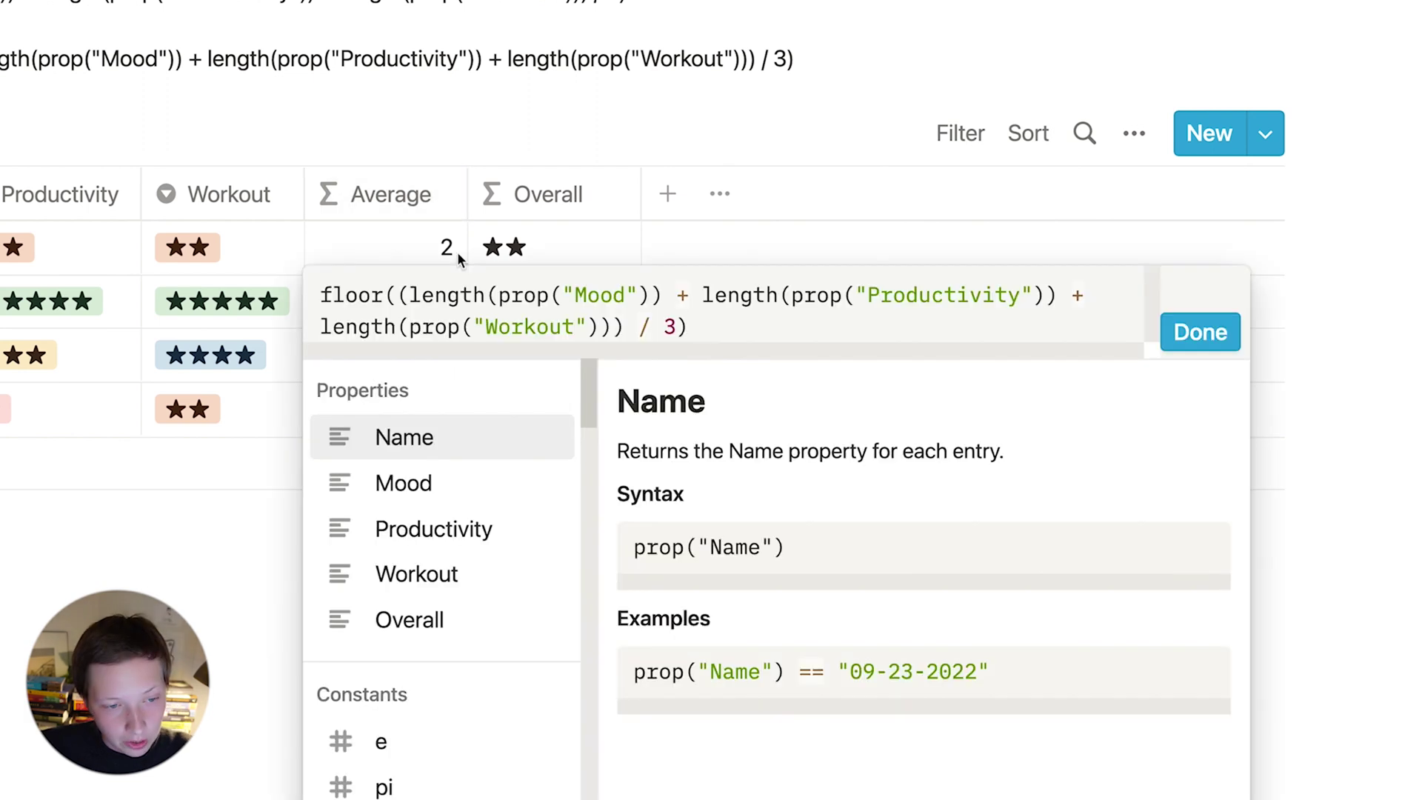
click(395, 298)
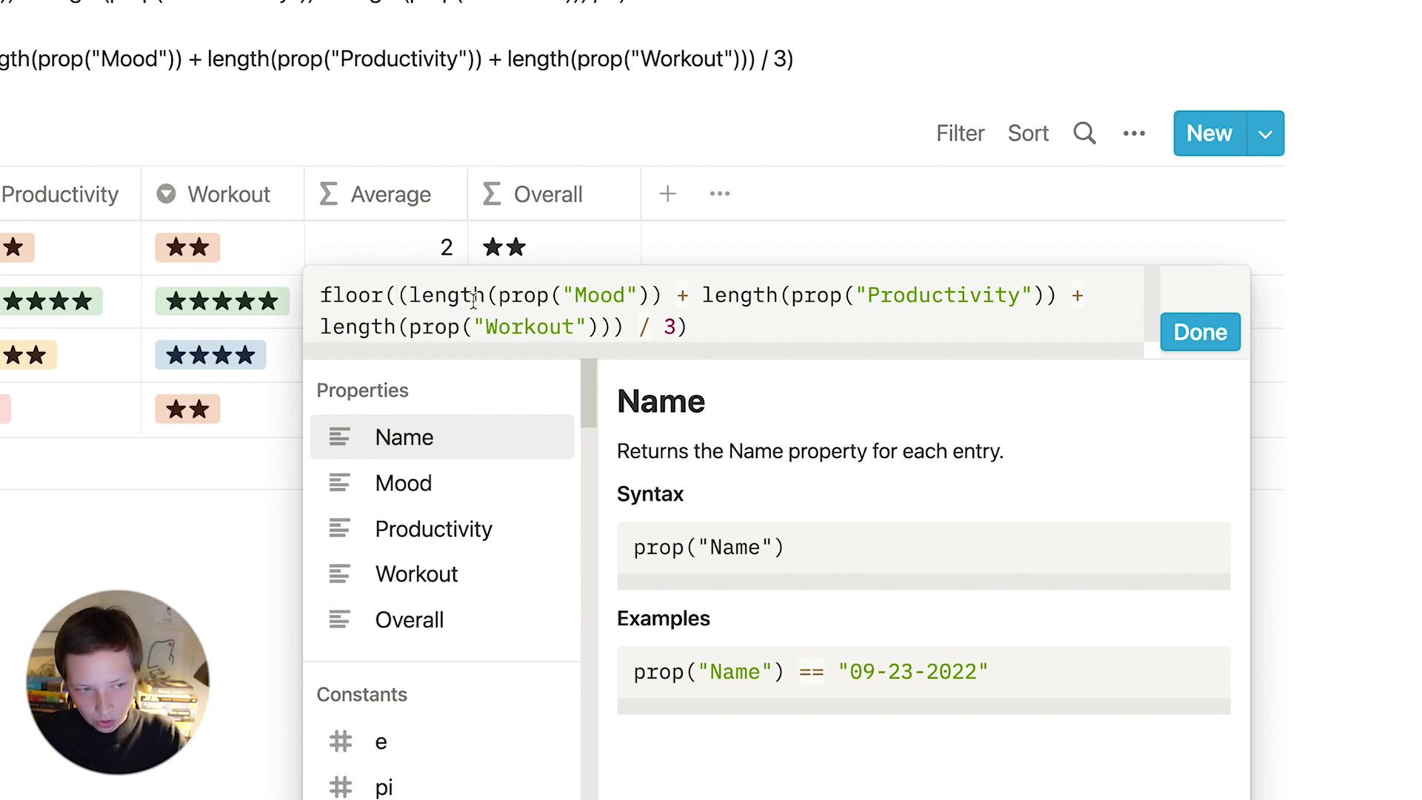
text(100 *)
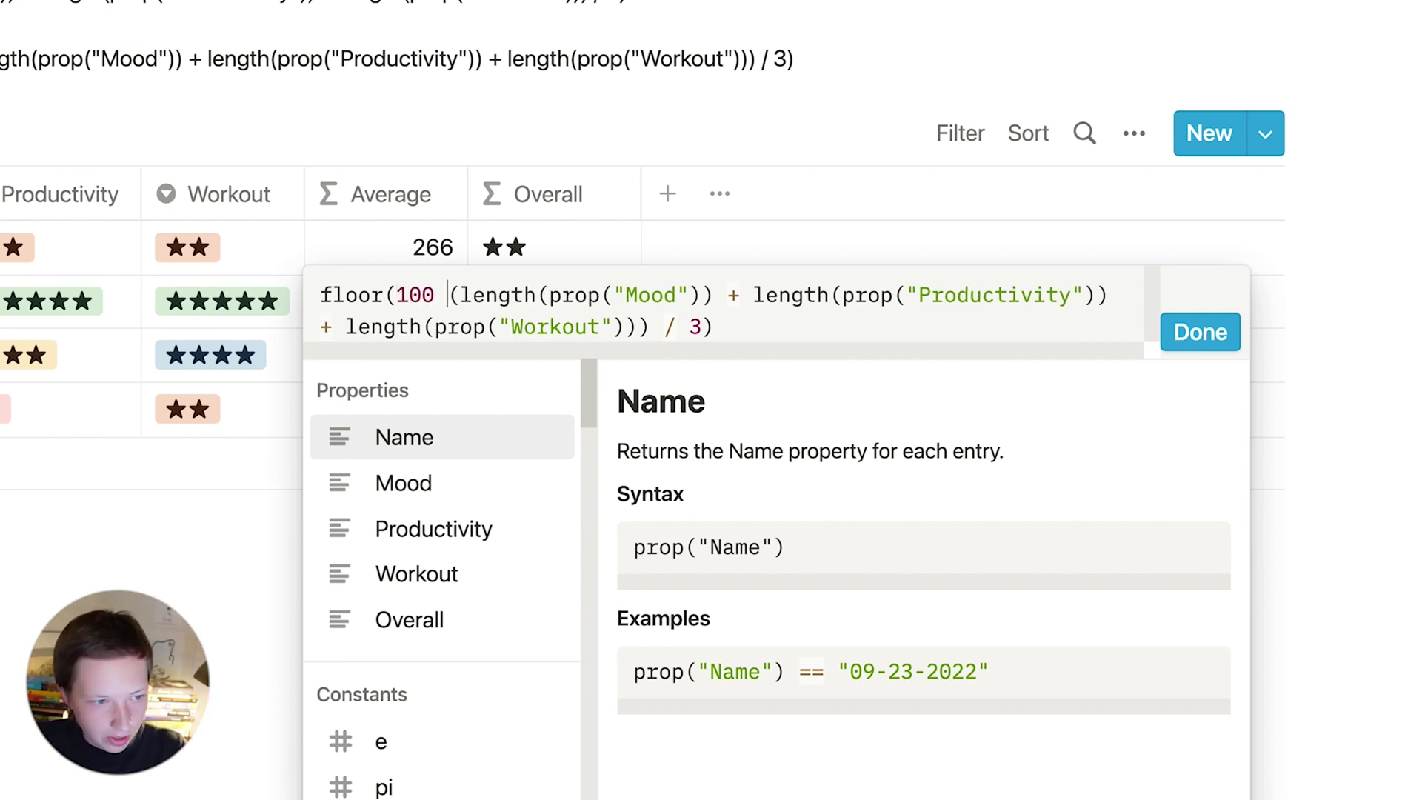
key(Return)
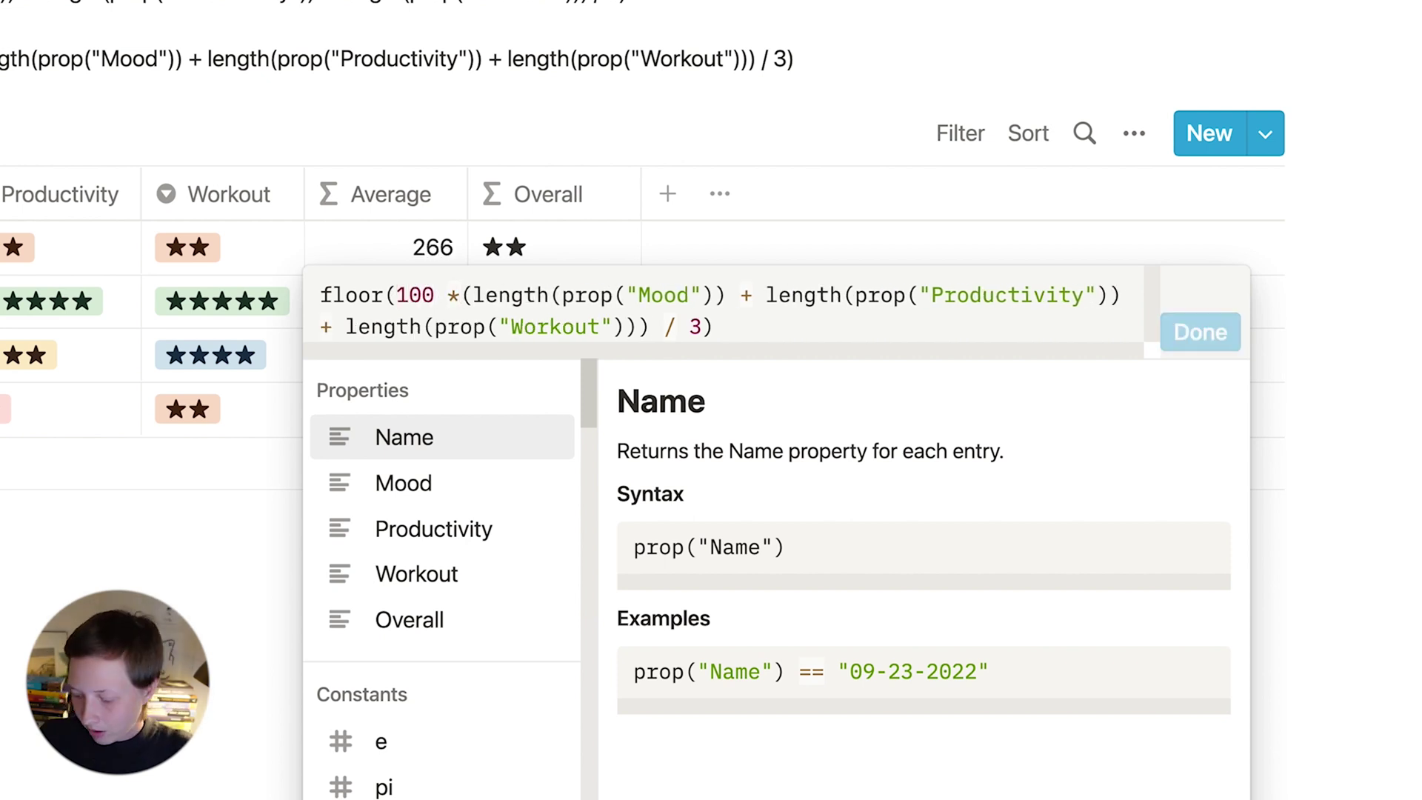
text(/ 100)
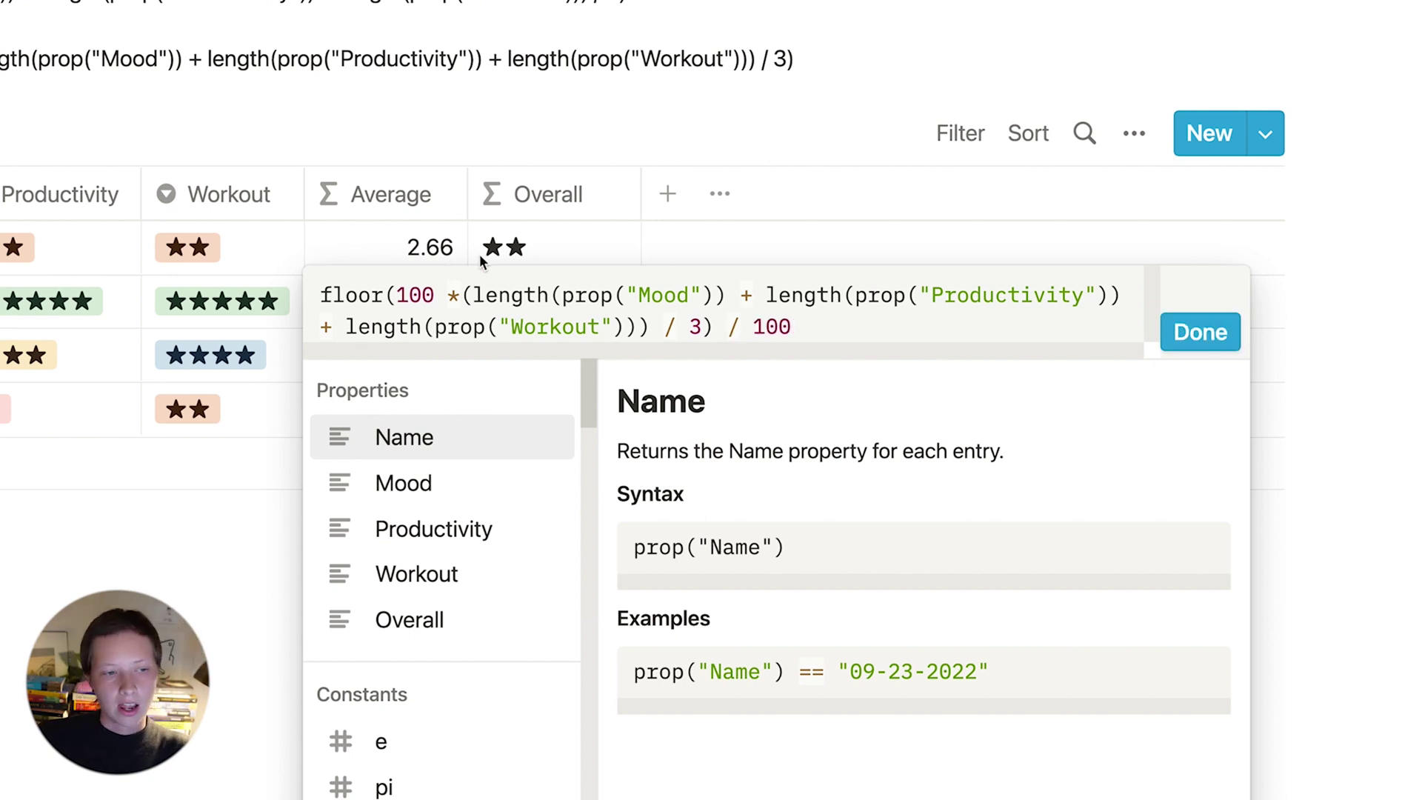
click(1207, 337)
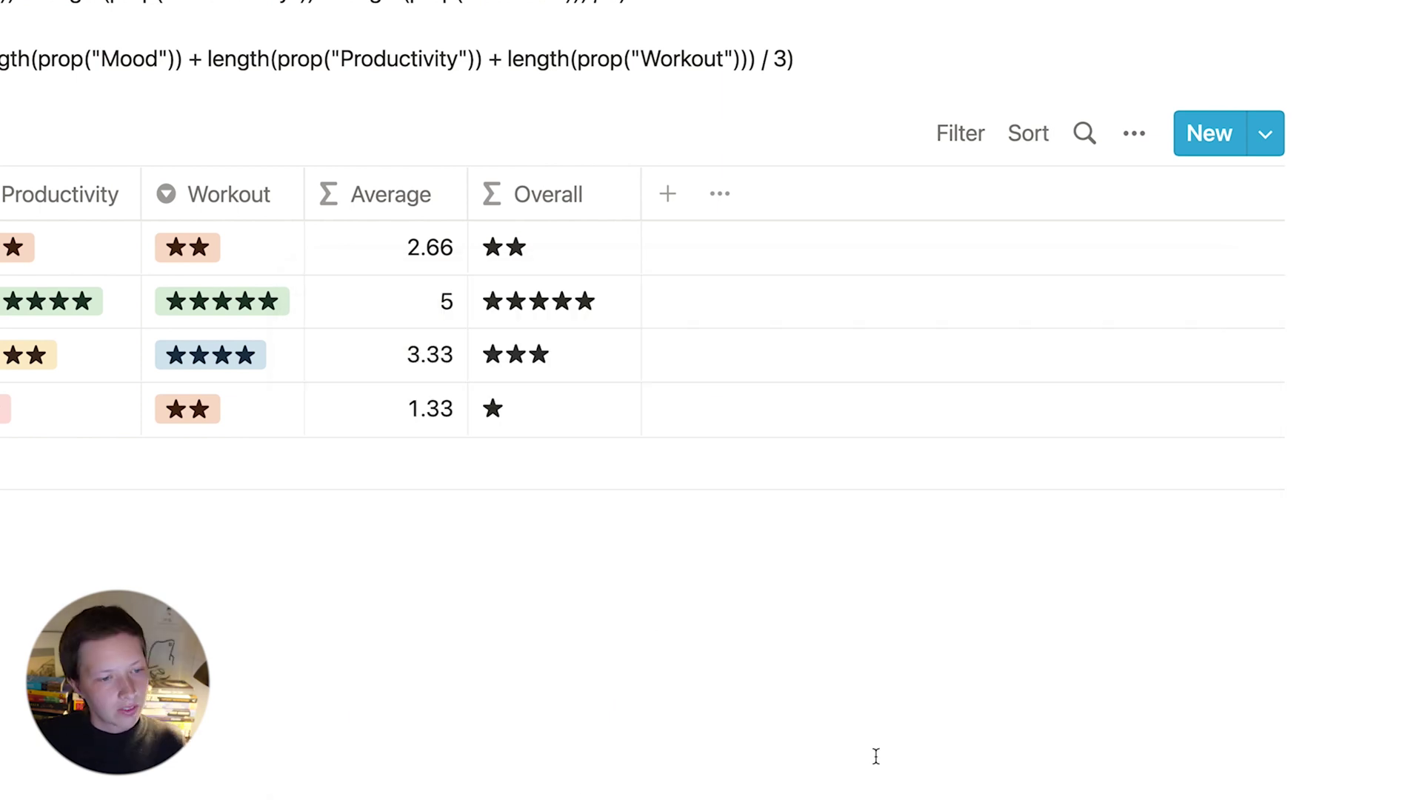